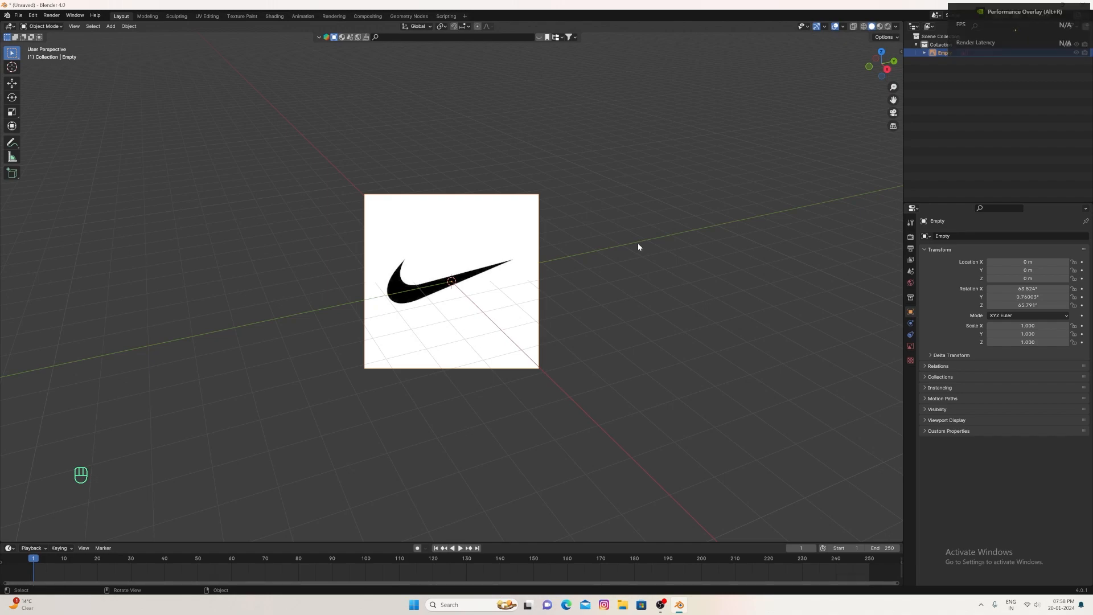
- Set the reference image's X, Y and Z rotation to 0°
click(1006, 289)
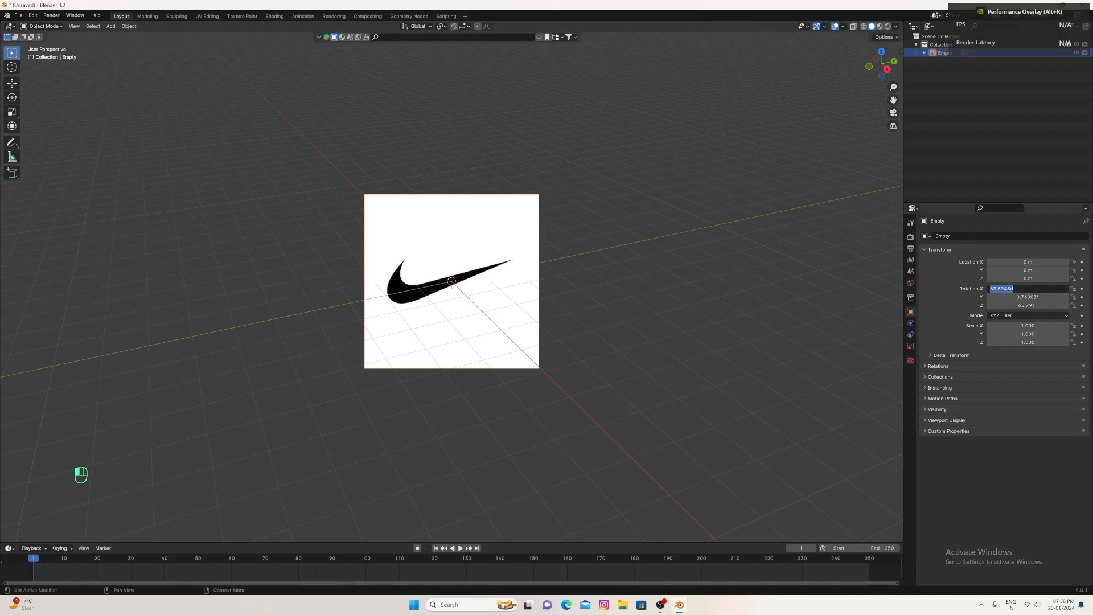
key(BackSpace)
text(0)
key(Return)
click(1007, 297)
text(0)
key(Return)
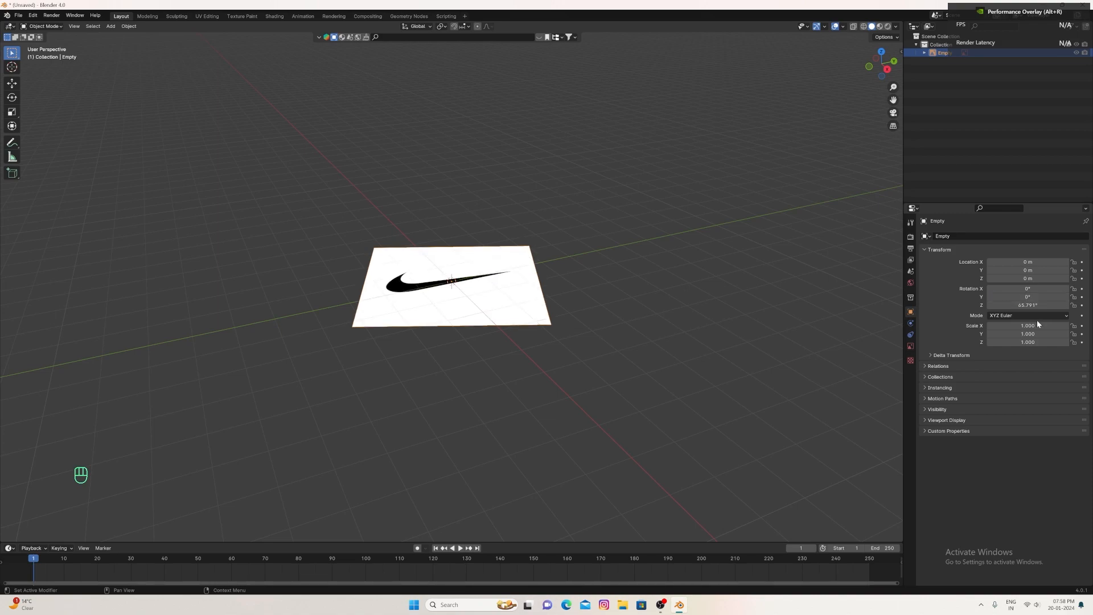
click(1022, 305)
key(BackSpace)
text(0)
key(Return)
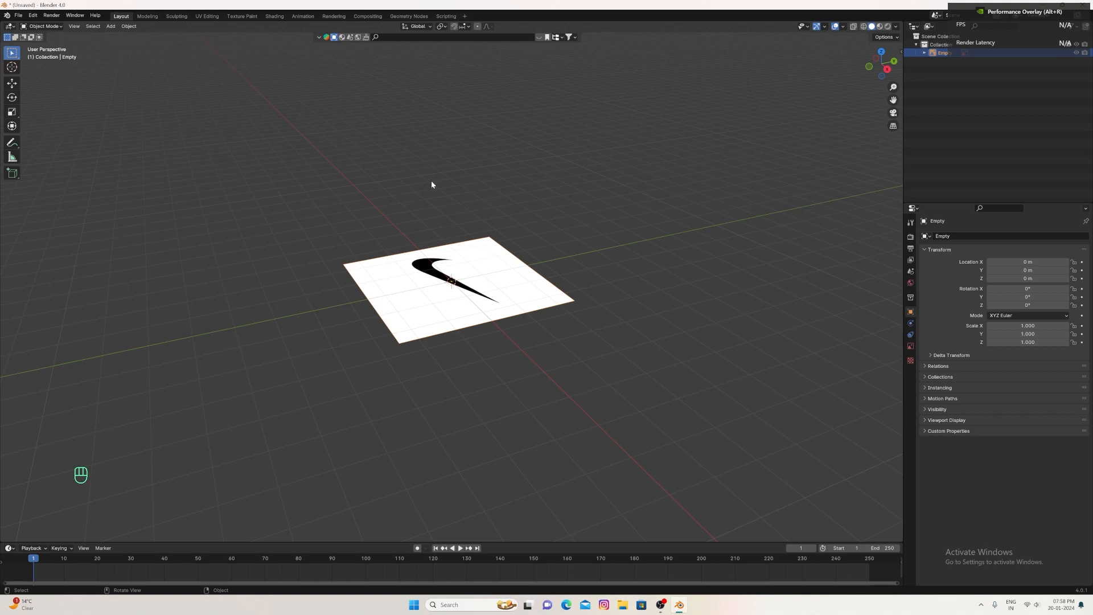
- Switch to the top view and add a plane mesh over the swoosh reference
key(KP_7)
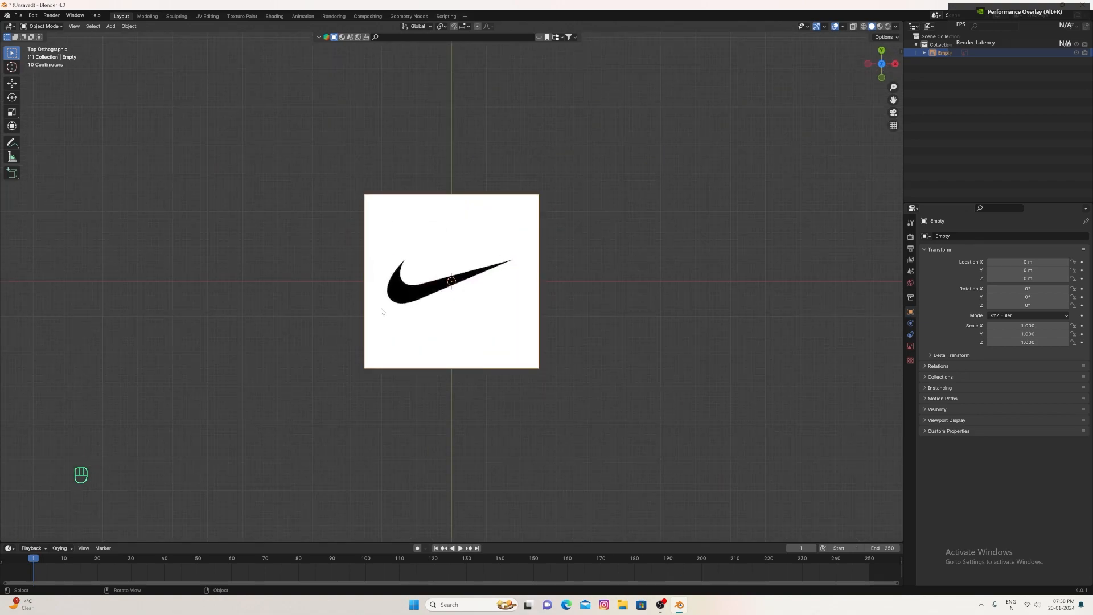
key(shift+a)
mouse_move(364, 211)
click(428, 217)
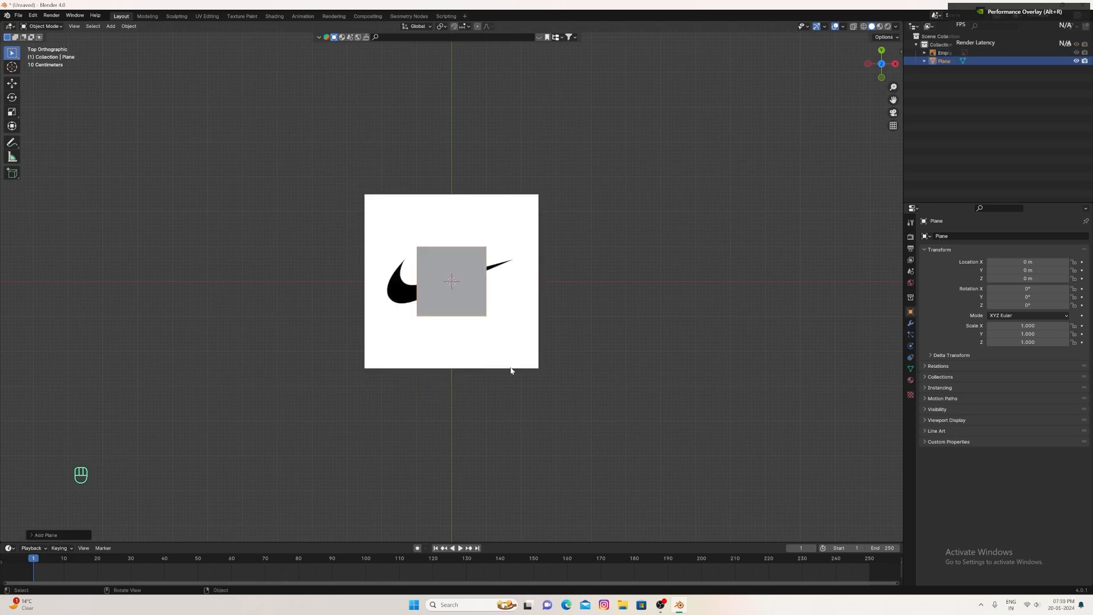
- Scale the plane to about 0.084 and place it on the swoosh's short hook at about X -1.57 m, Y 0.17 m
scroll(496, 332, up, 4)
key(s)
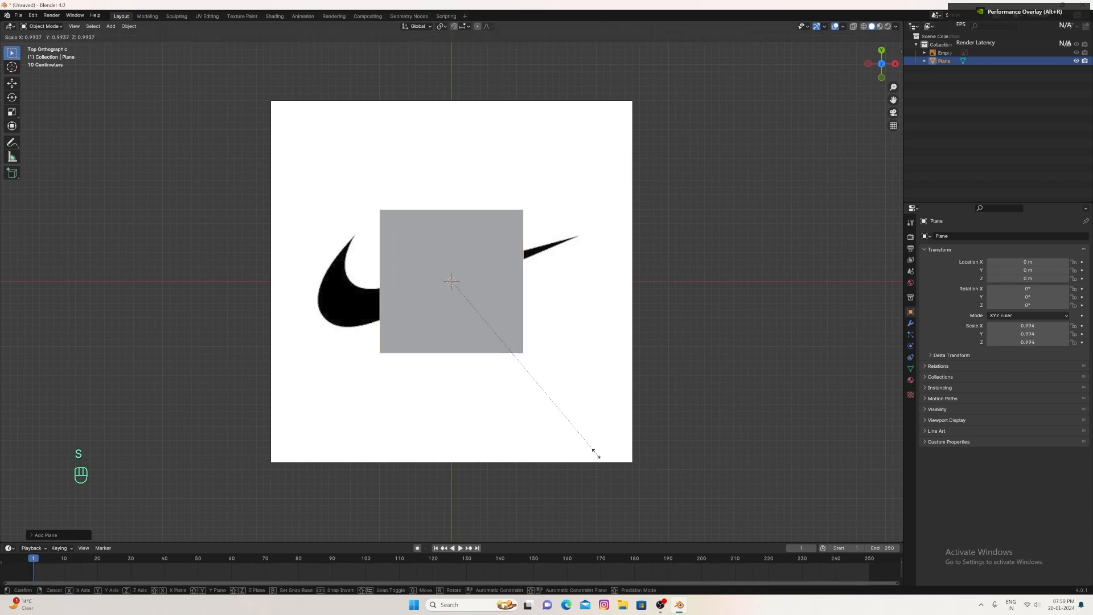
click(477, 301)
drag(445, 281, 330, 268)
scroll(336, 294, up, 3)
key(s)
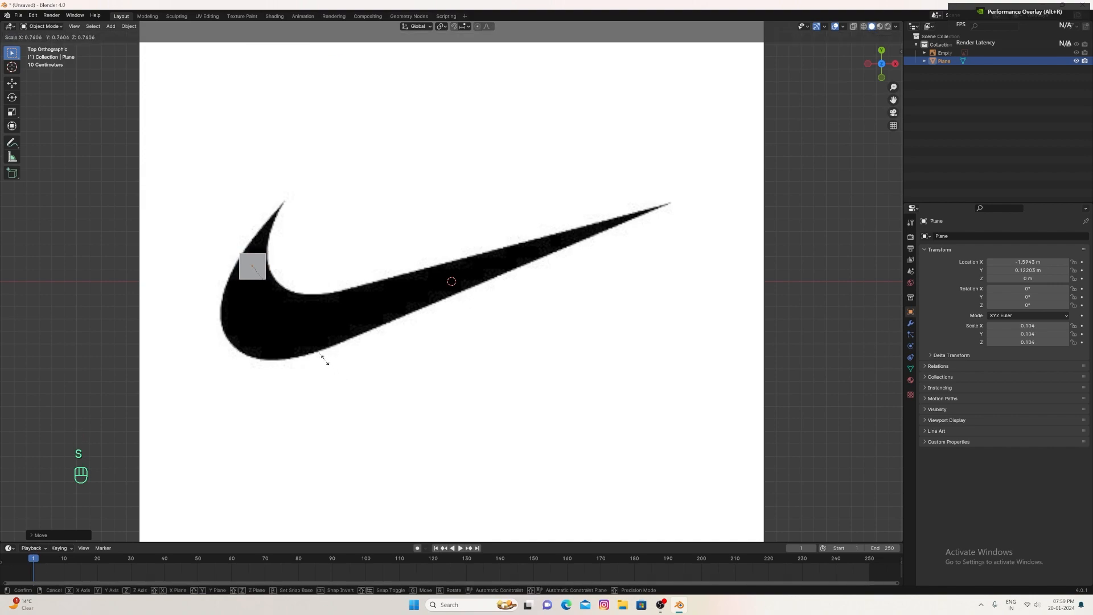
click(325, 360)
key(g)
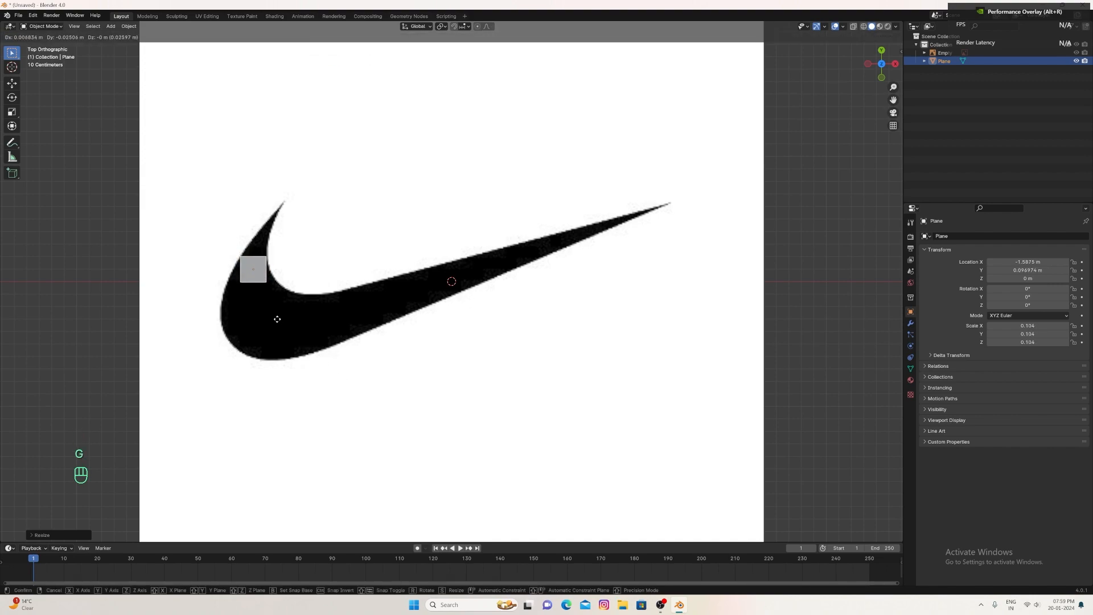
key(s)
key(g)
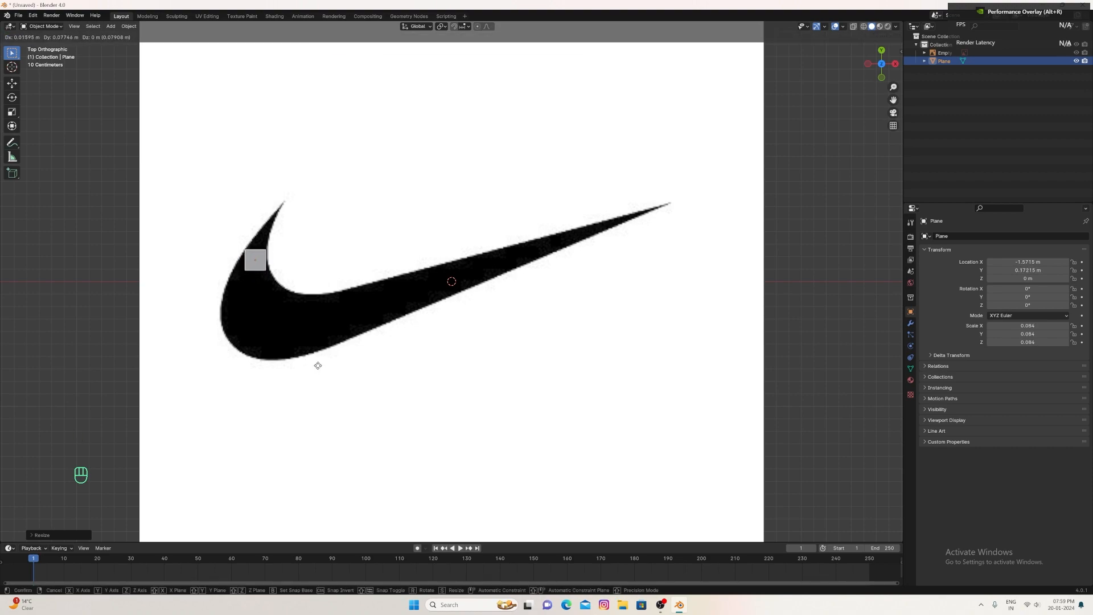
click(318, 365)
- In Edit Mode, widen the plane's lower edge and move its inner corner vertex onto the swoosh outline
key(Tab)
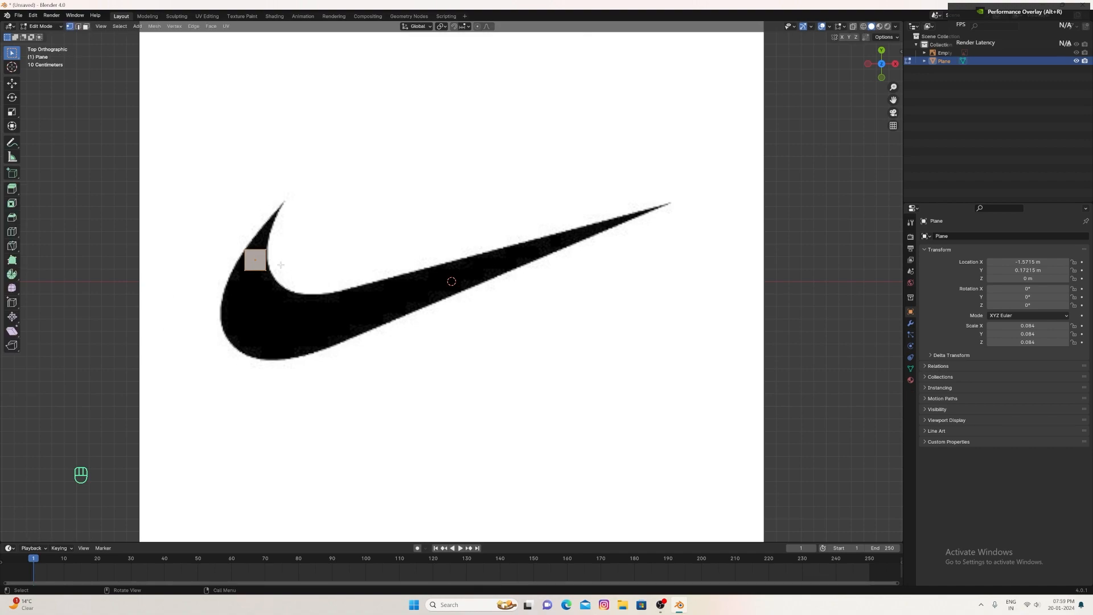
key(s)
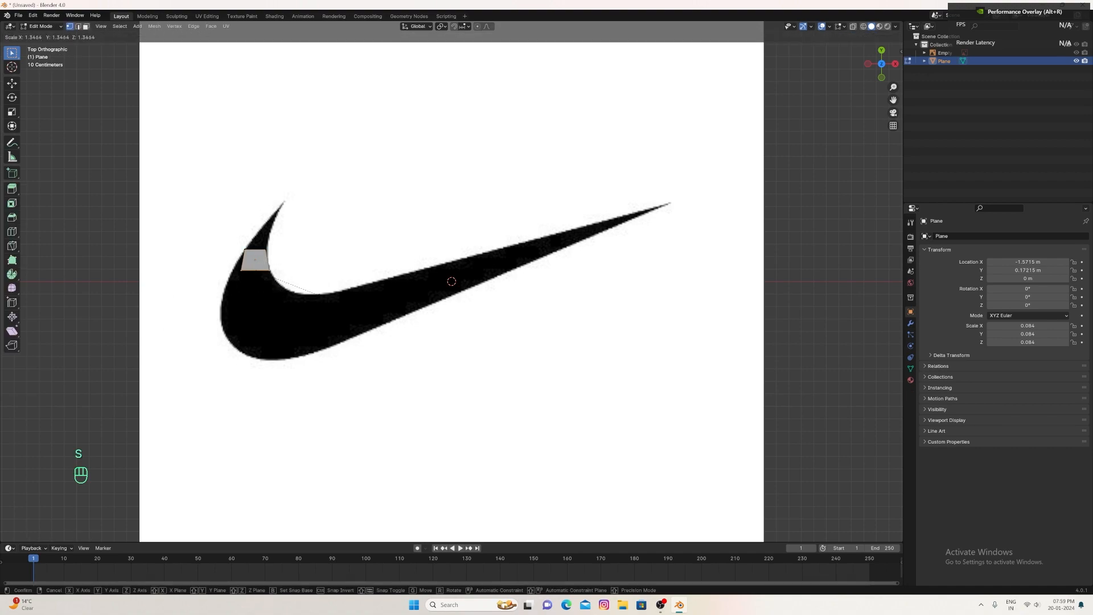
click(345, 309)
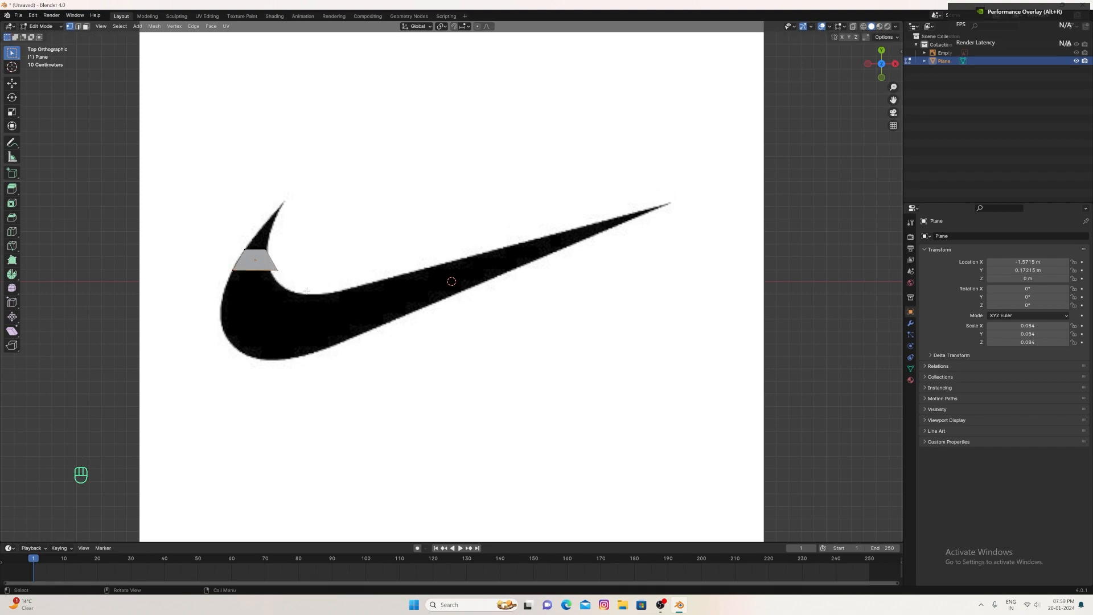
key(g)
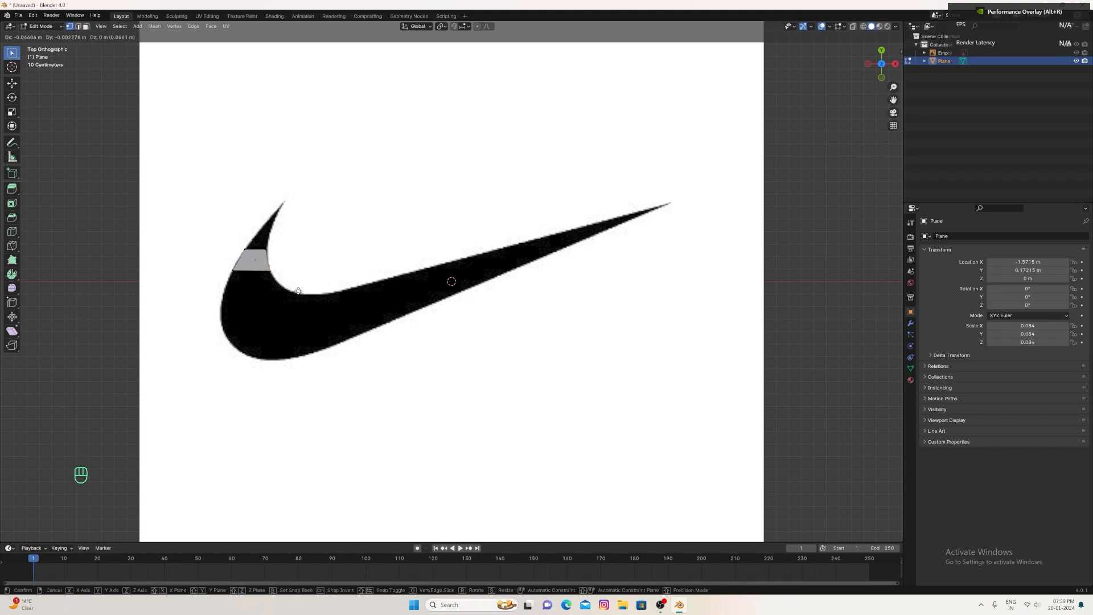
click(299, 291)
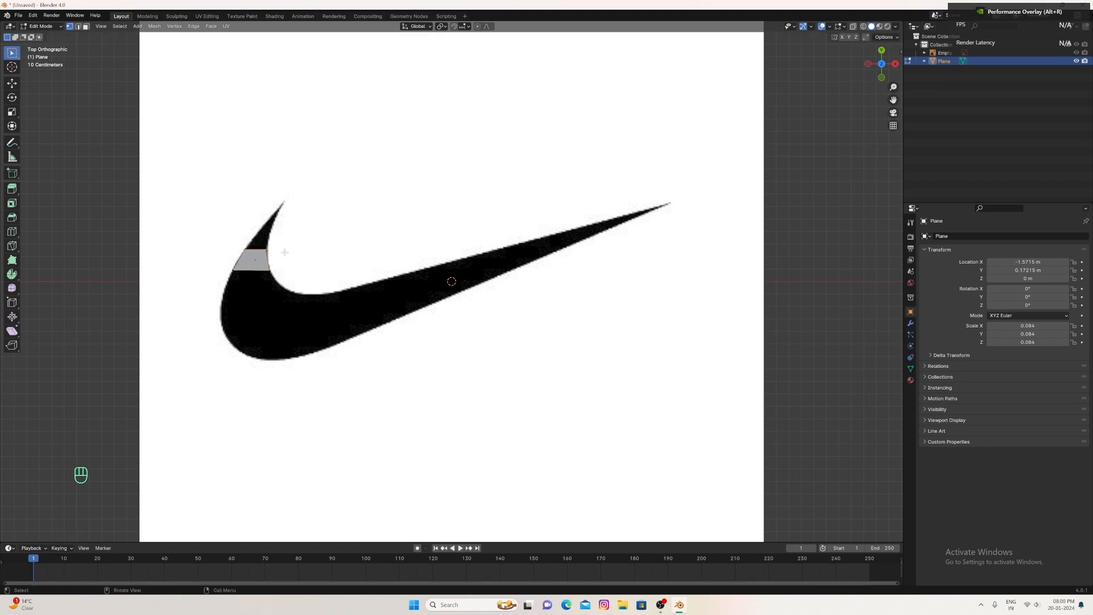
- Extrude the plane's upper edge up the hook and fit the new edge's two vertices to the outline
key(e)
click(303, 226)
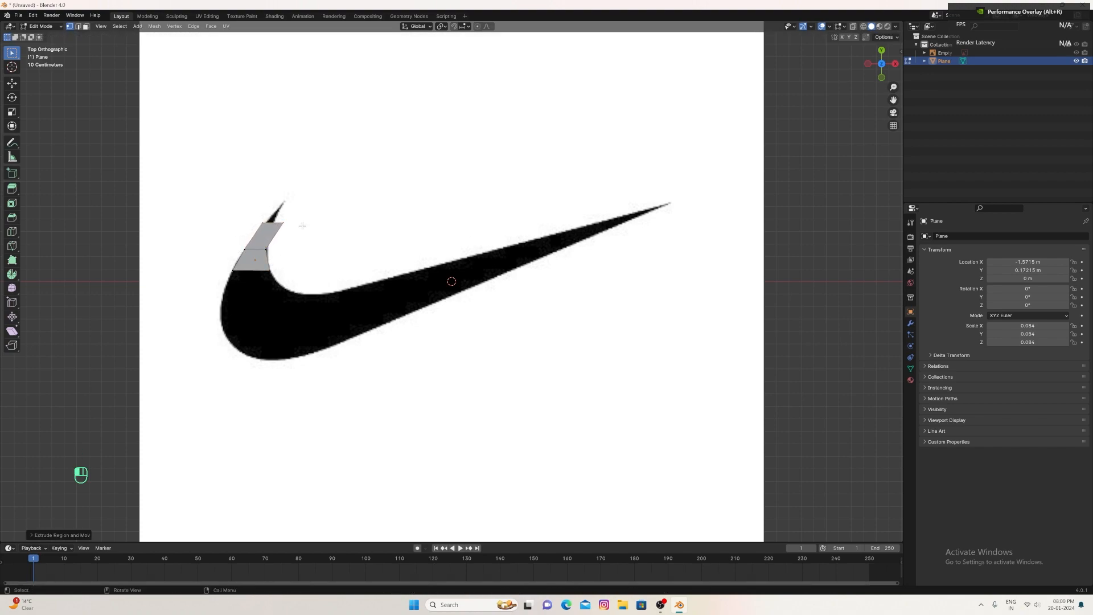
key(g)
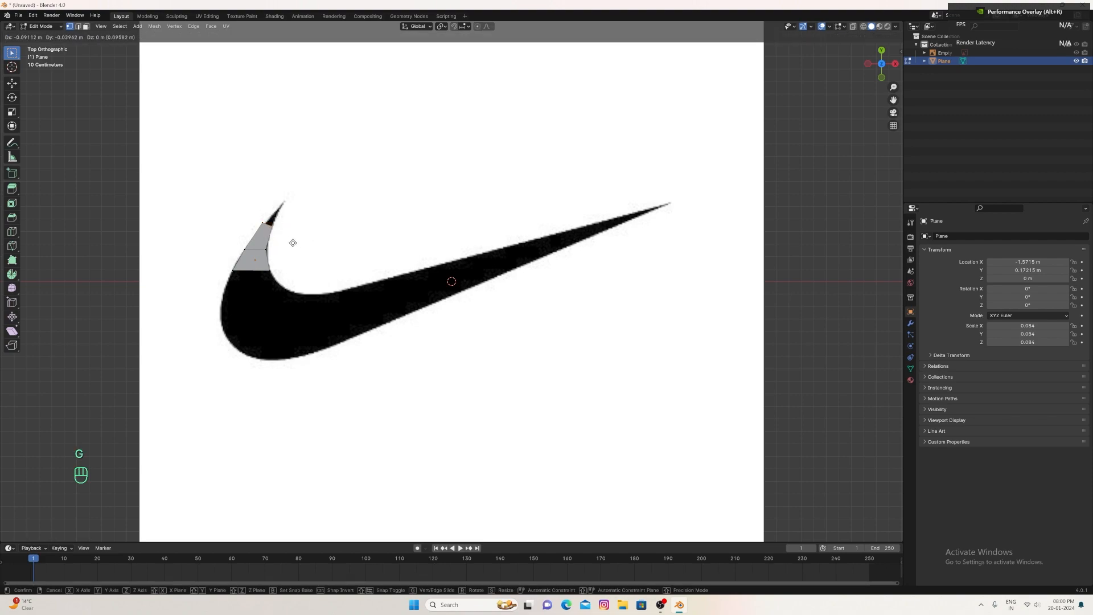
click(292, 242)
key(g)
click(281, 232)
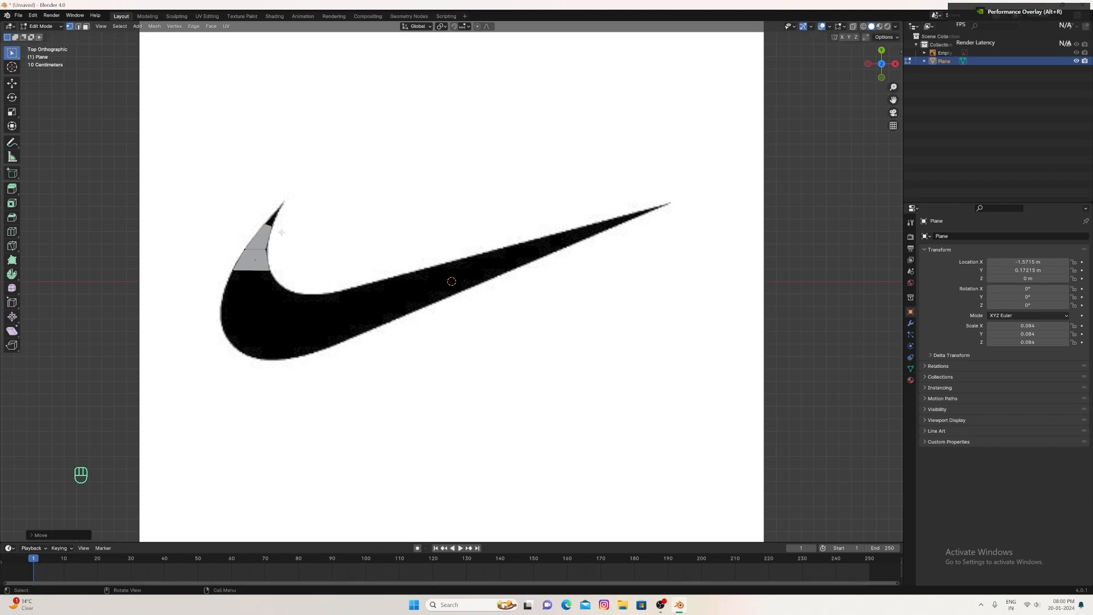
- Extend the mesh's upper edge to the hook's tip and pull its outer vertex in to the point
key(g)
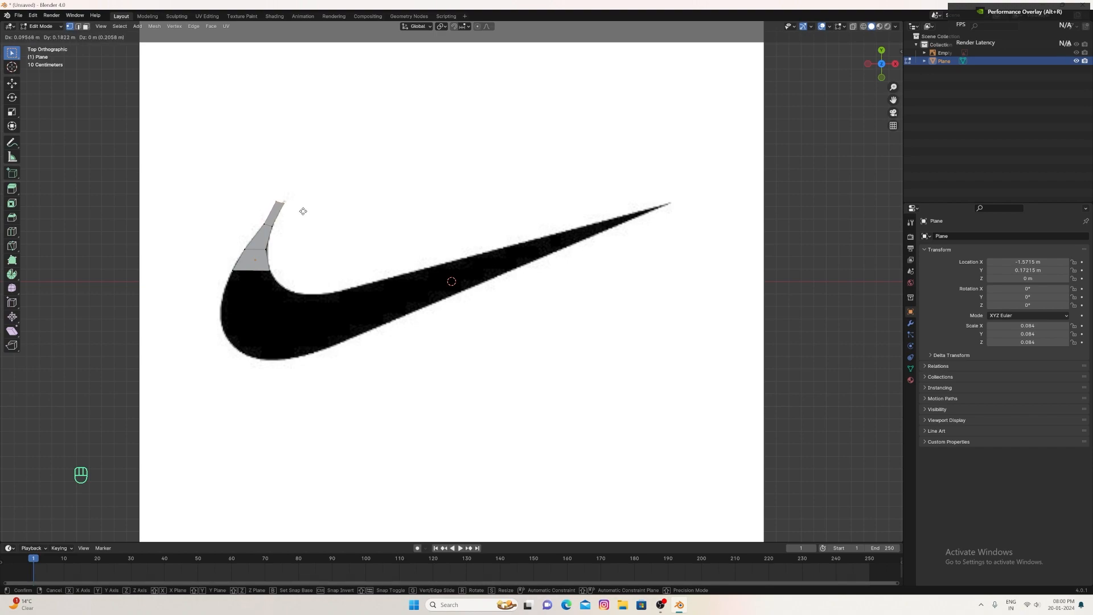
click(303, 211)
scroll(215, 194, up, 3)
key(g)
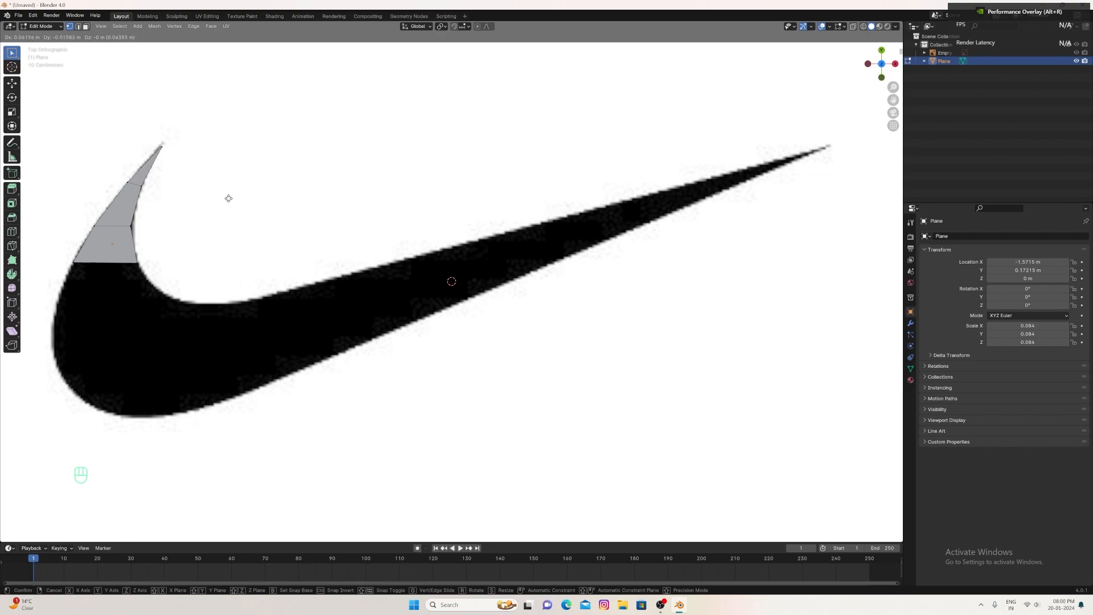
click(229, 199)
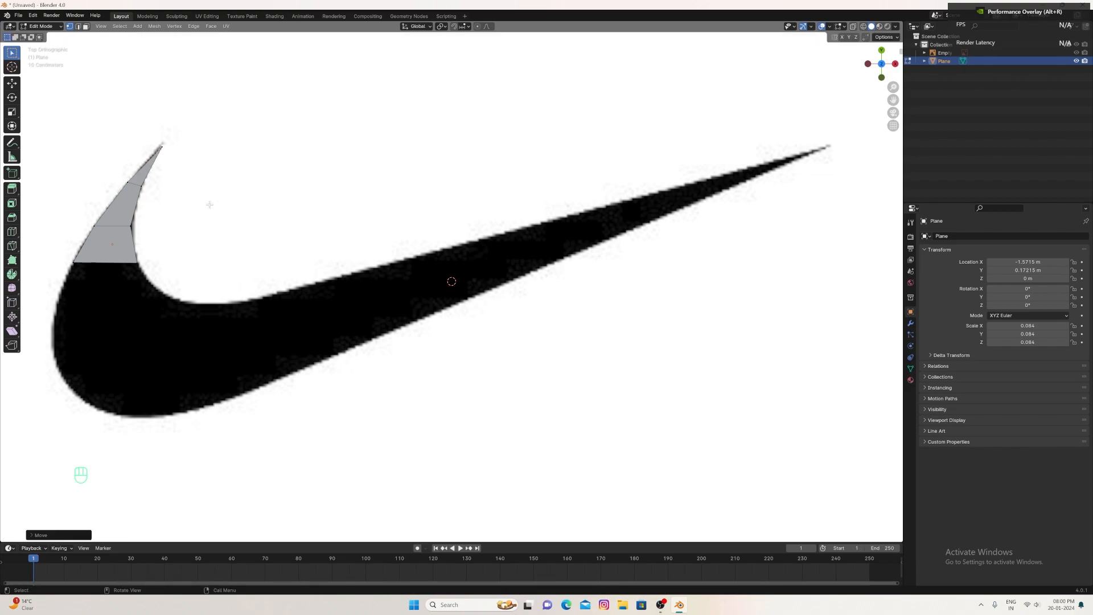
- Fine-tune the hook's tip vertex and move the inner-curve vertex of the original plane onto the outline
click(172, 151)
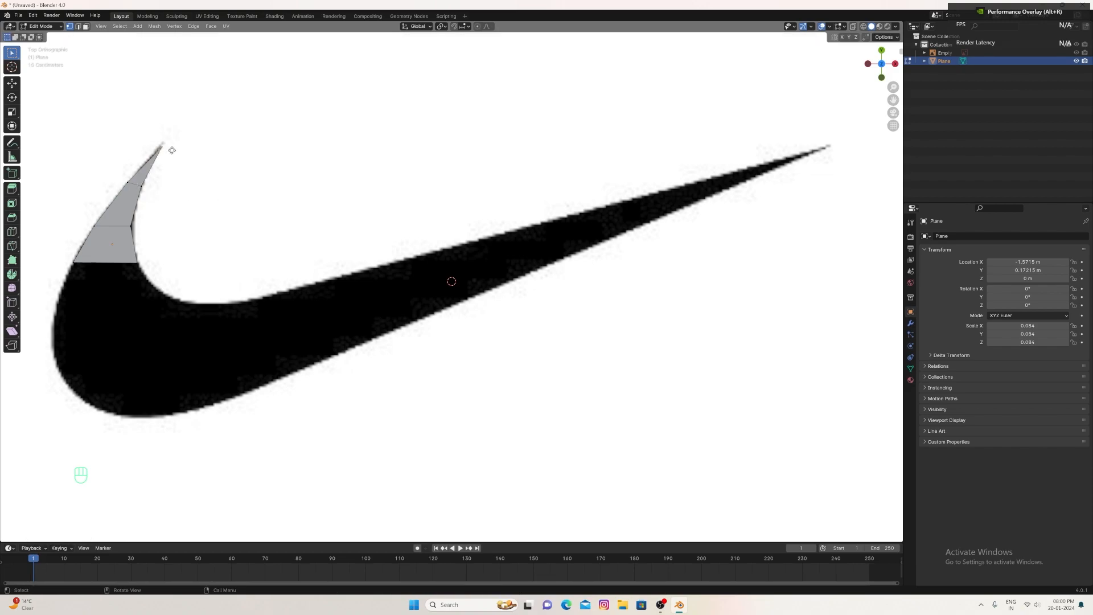
key(g)
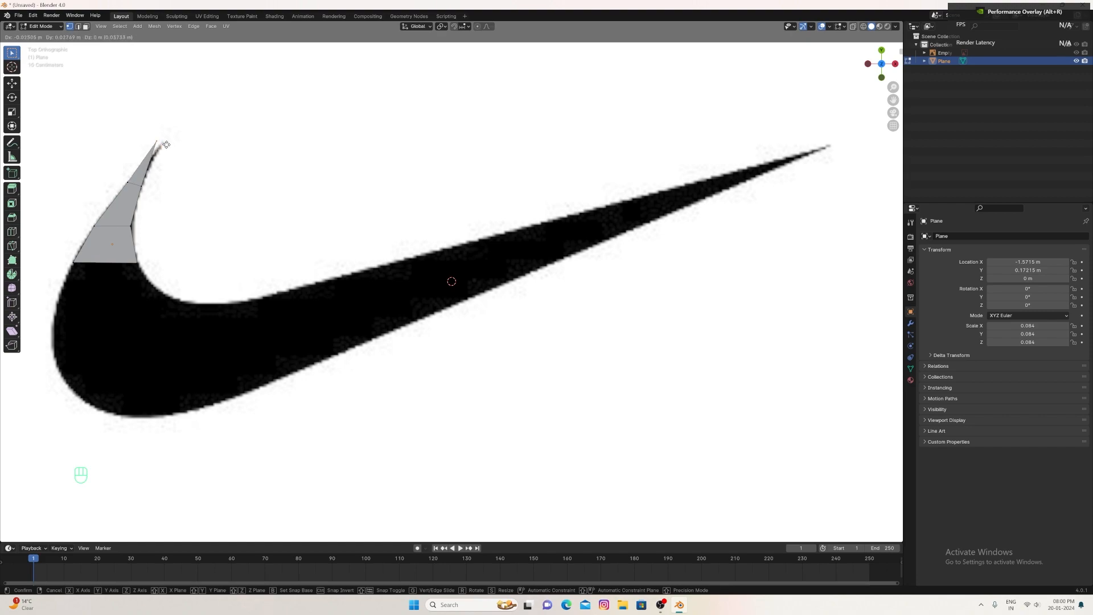
click(171, 148)
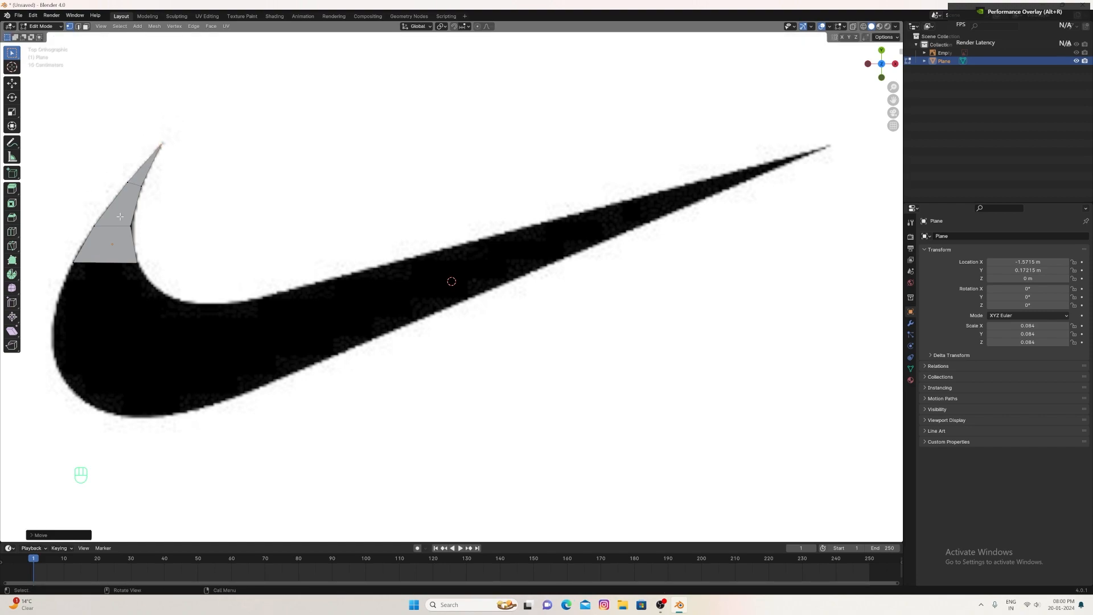
key(g)
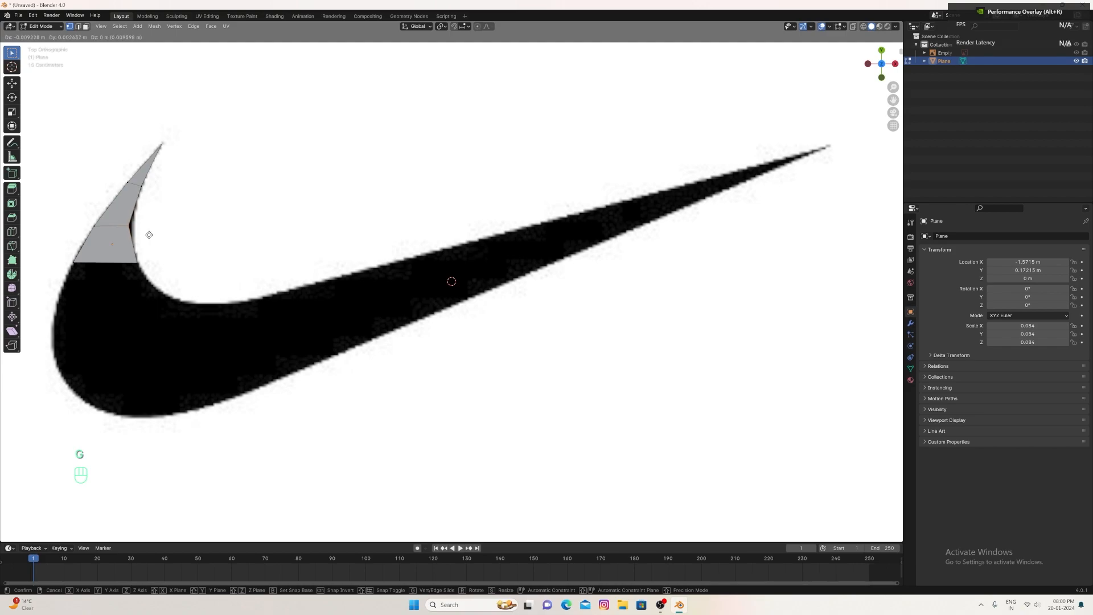
click(151, 234)
- Extrude the mesh's lower edge down into the swoosh's bend and align its end vertices with the outer and inner curves
scroll(236, 284, down, 2)
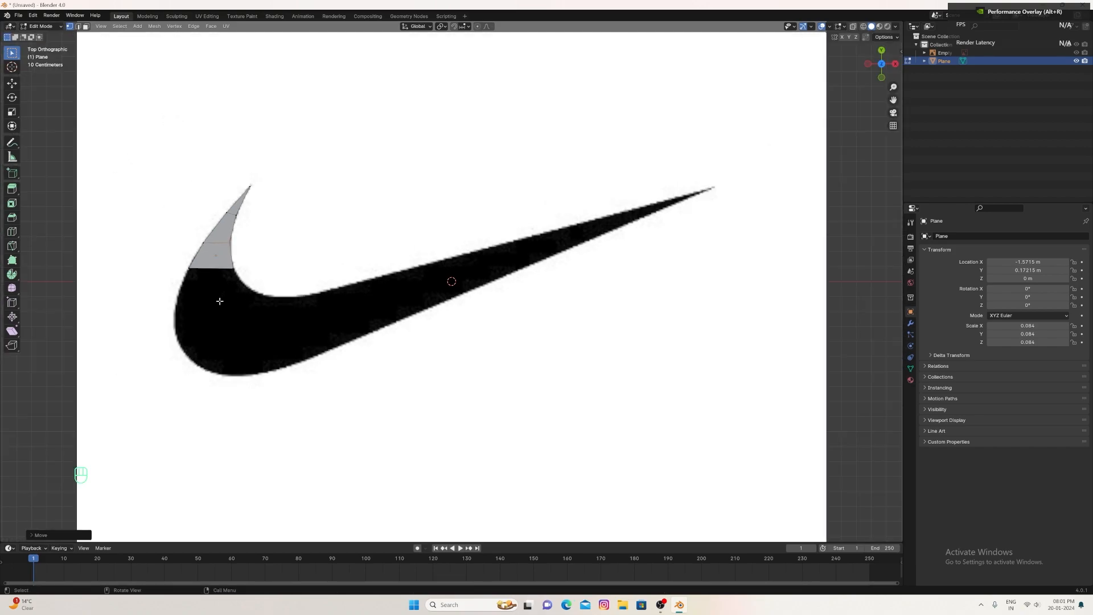
key(e)
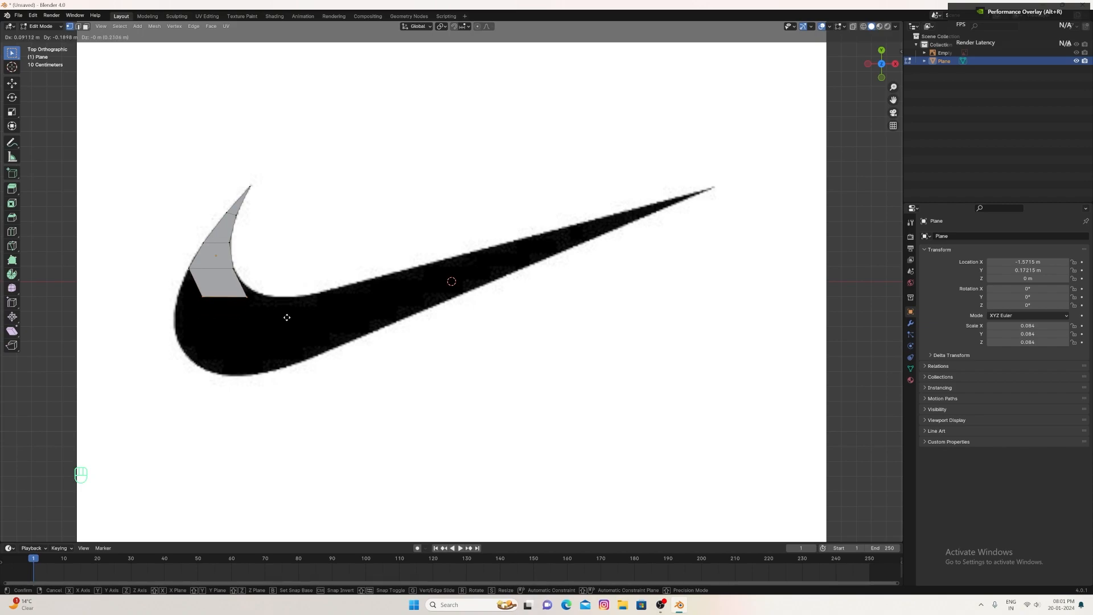
click(203, 289)
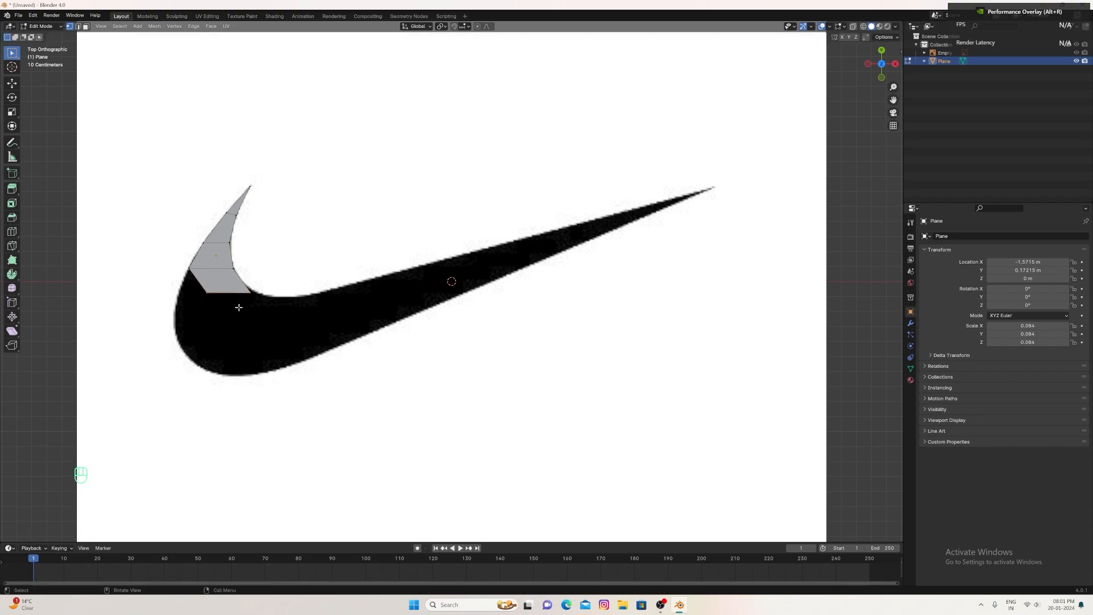
key(g)
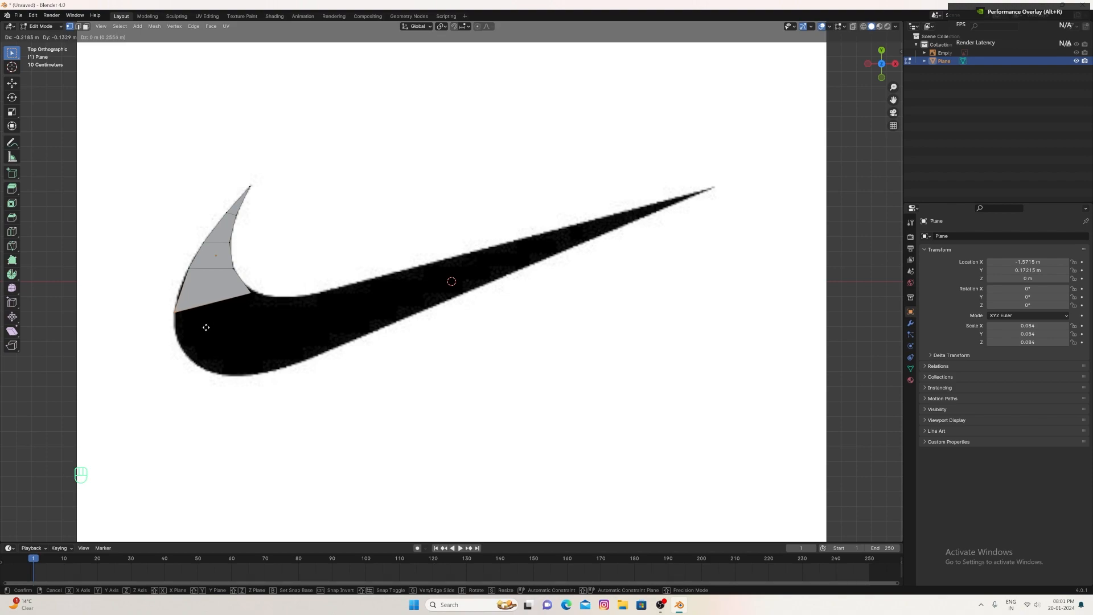
click(205, 324)
key(g)
key(Escape)
key(g)
key(Escape)
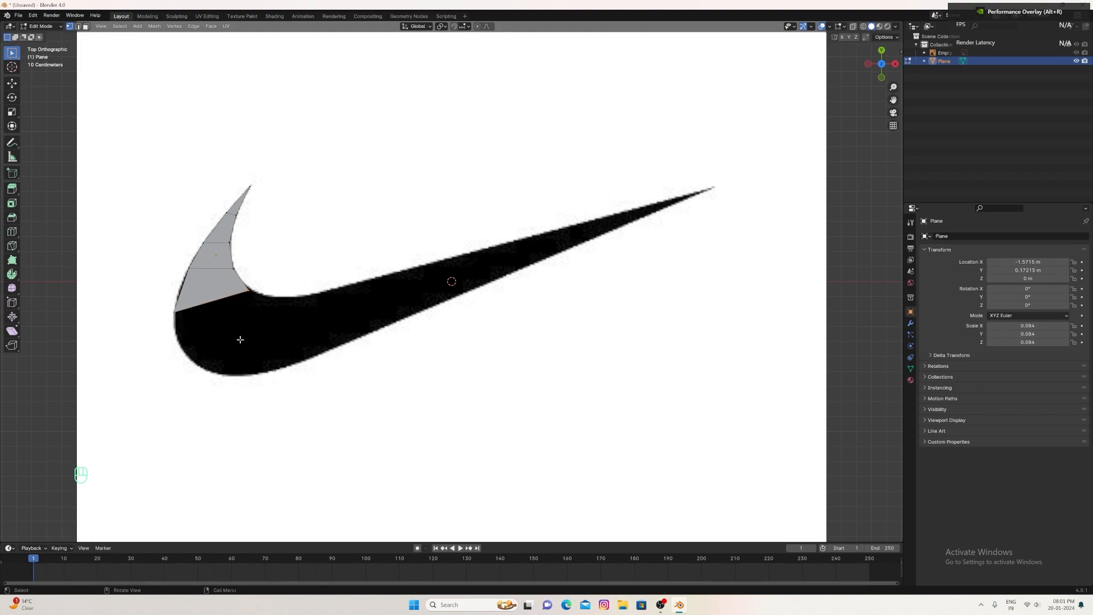
- Extrude the lower edge to the bottom of the swoosh's bend and move its inner-side vertex onto the lower outline
key(e)
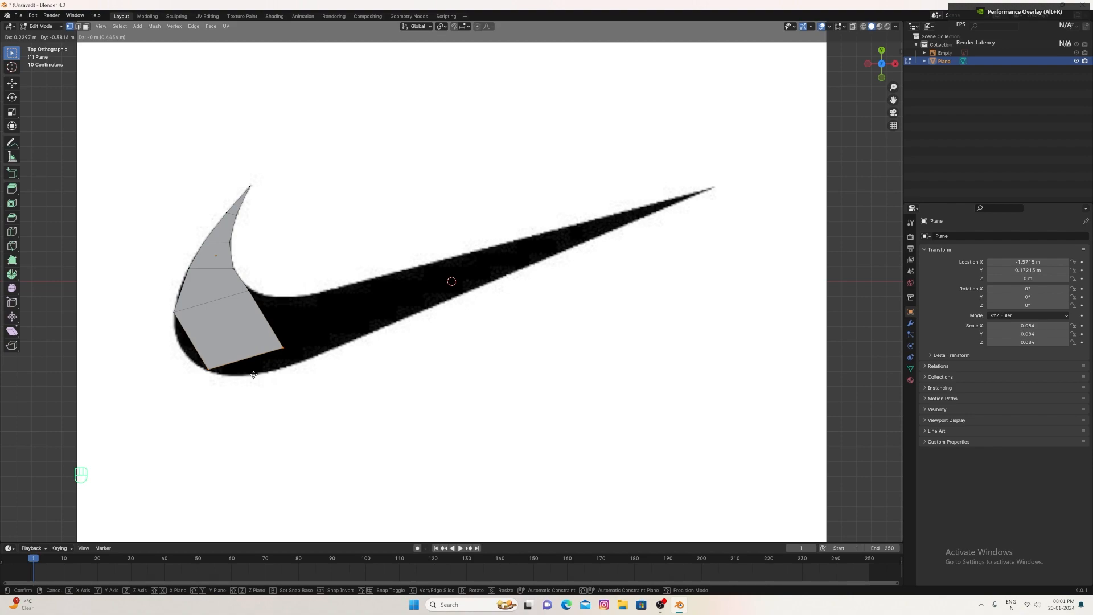
click(244, 372)
drag(267, 331, 311, 367)
key(g)
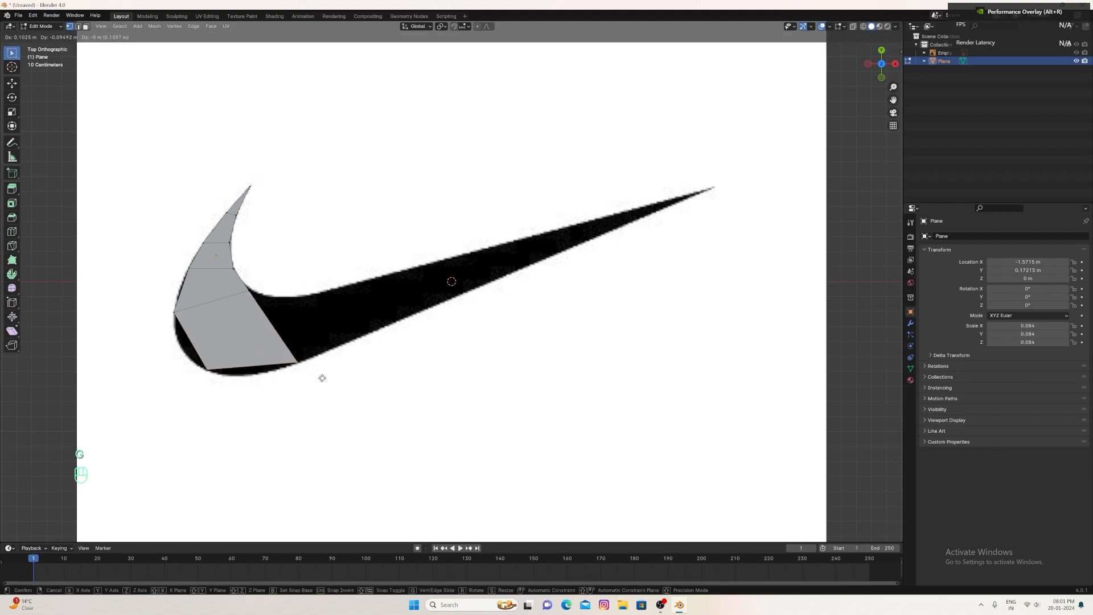
click(320, 376)
- Add a centred loop cut along the mesh's length and move its bottom vertex down onto the swoosh's lower outline
key(ctrl+r)
click(247, 355)
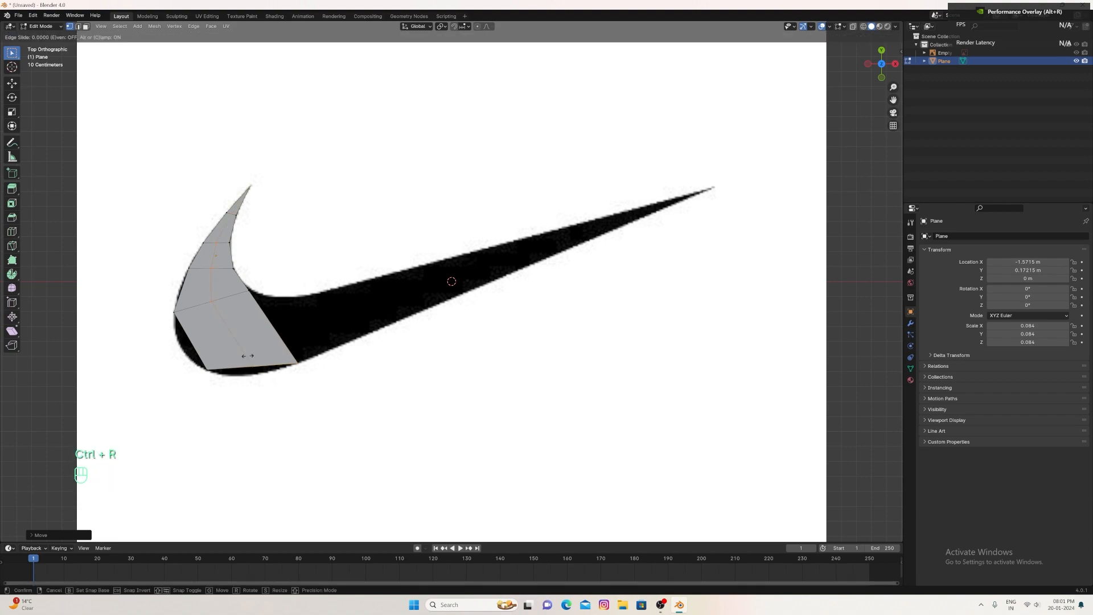
click(253, 369)
key(g)
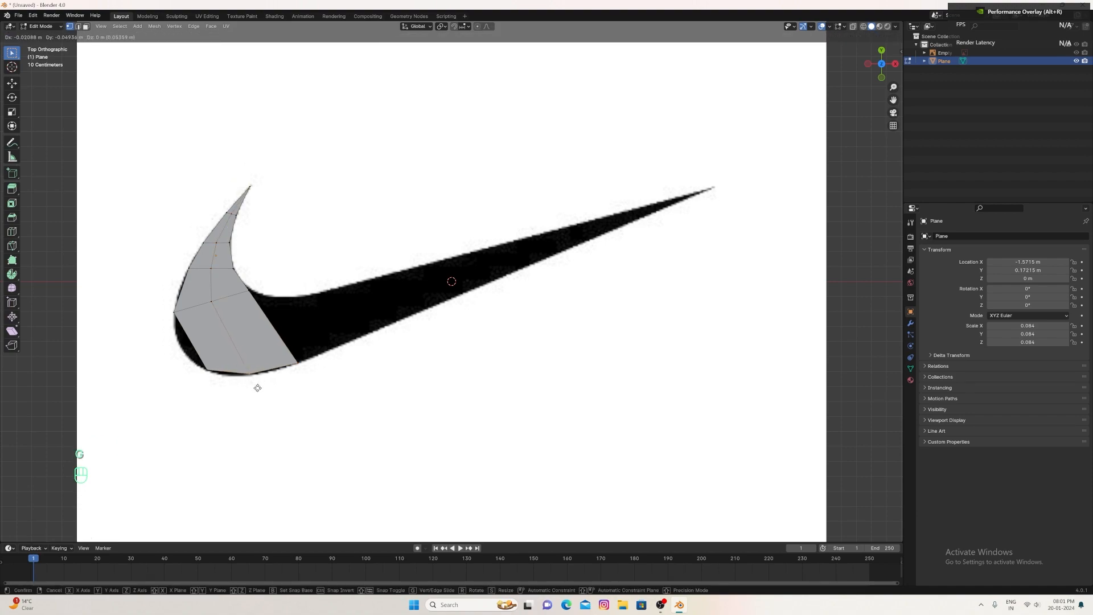
click(239, 374)
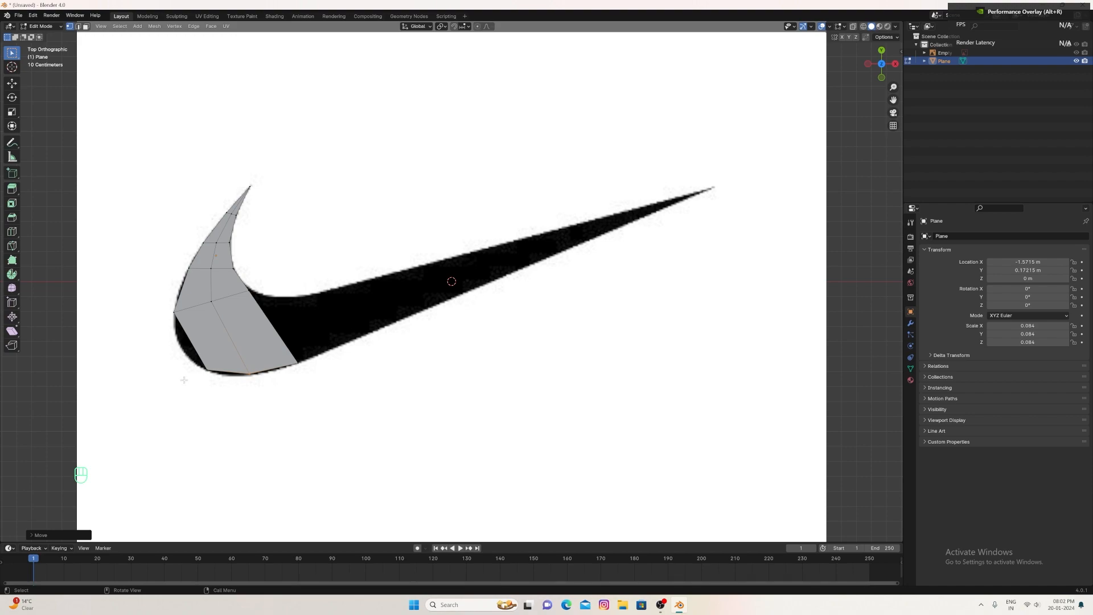
- Extrude the mesh's open edge from the bend toward the tail and align its end vertices with the upper and lower outlines
click(279, 335)
click(255, 296)
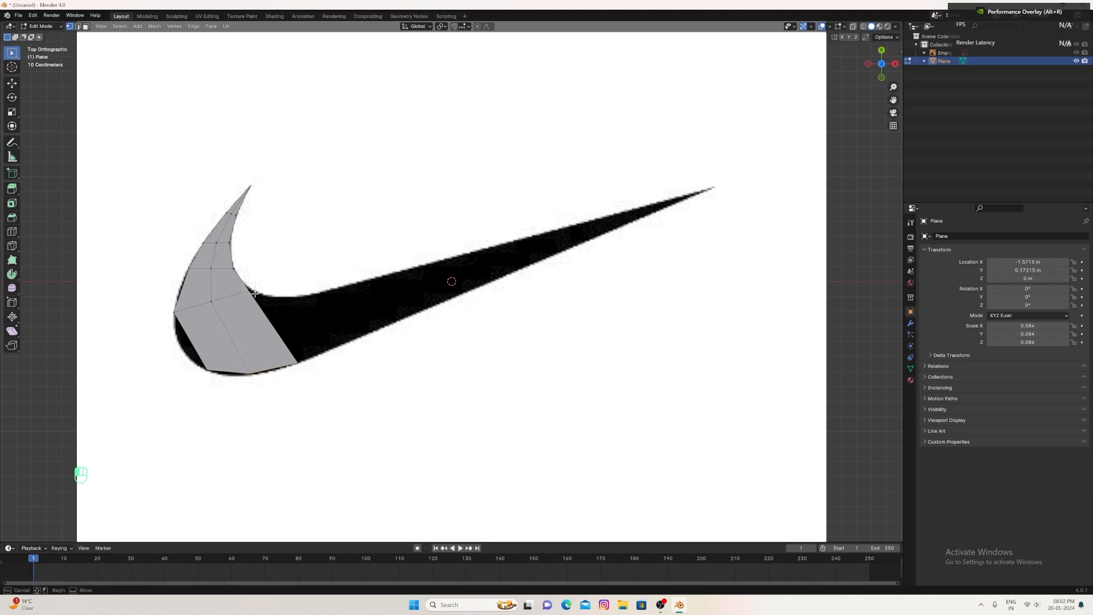
shift+click(300, 355)
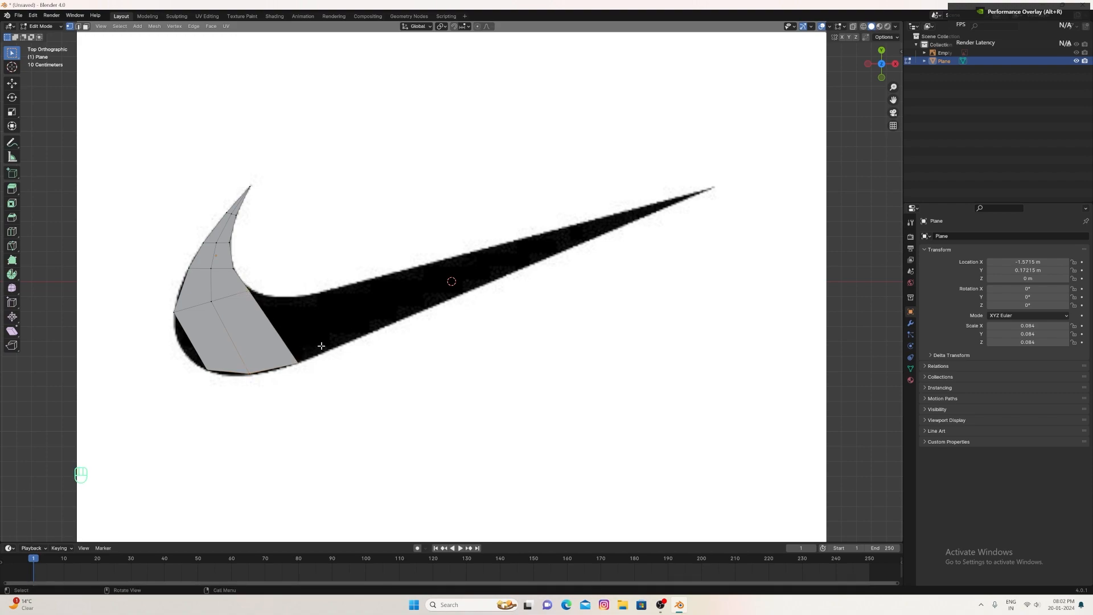
key(e)
click(367, 325)
click(306, 278)
key(g)
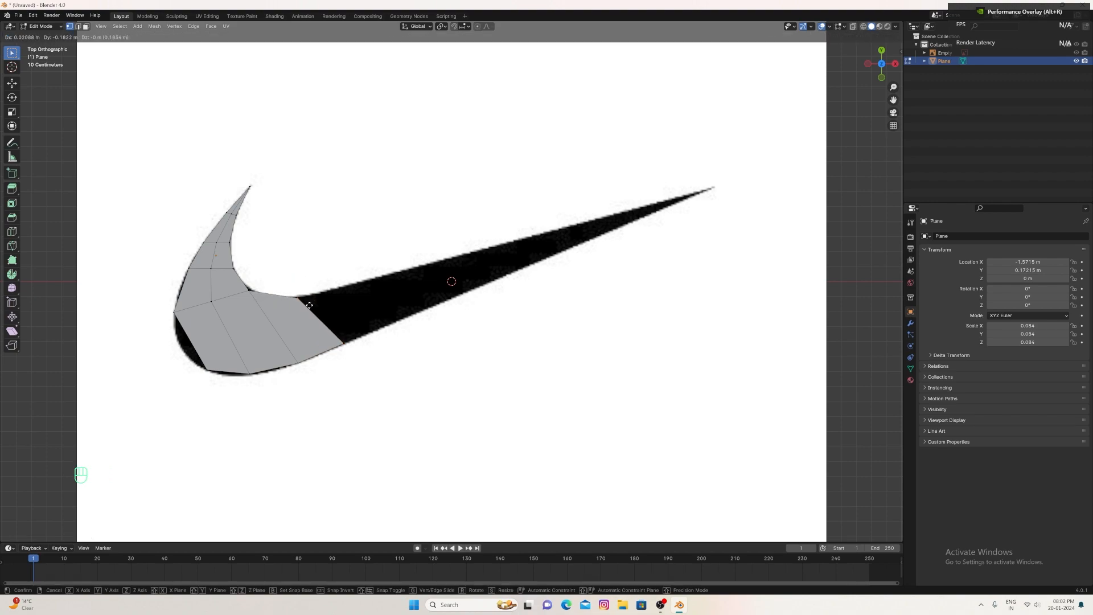
click(307, 304)
- Move the two vertices along the inner curve of the bend onto the swoosh's outline
click(250, 290)
key(g)
click(271, 303)
click(235, 269)
key(g)
click(236, 274)
scroll(247, 297, down, 1)
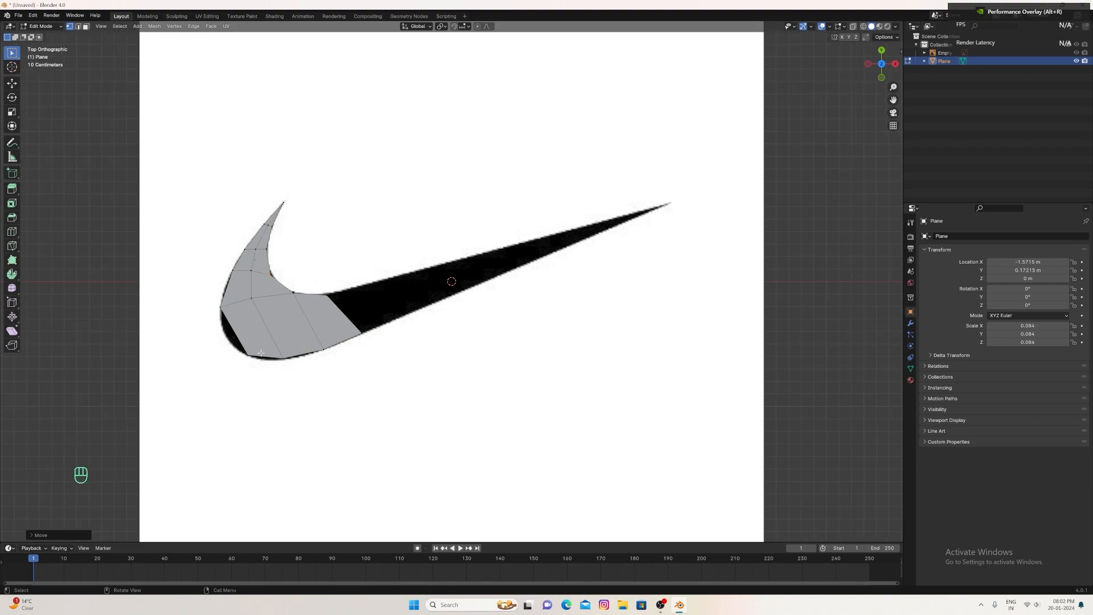
- Nudge the bottom vertex of the bend onto the swoosh's lower outline
click(284, 361)
key(g)
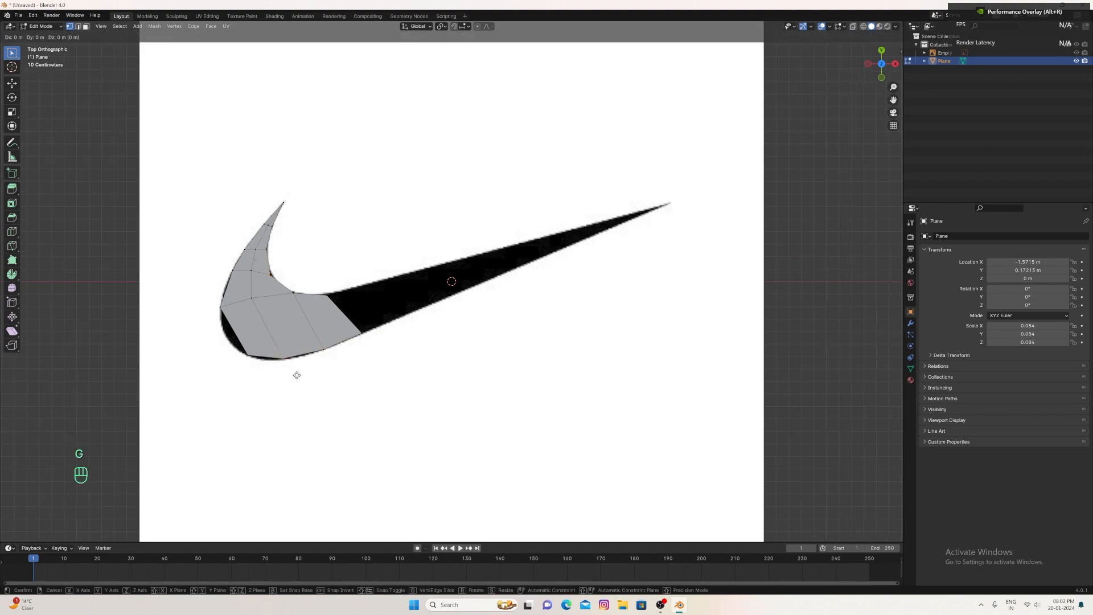
click(297, 375)
key(g)
key(g)
click(256, 366)
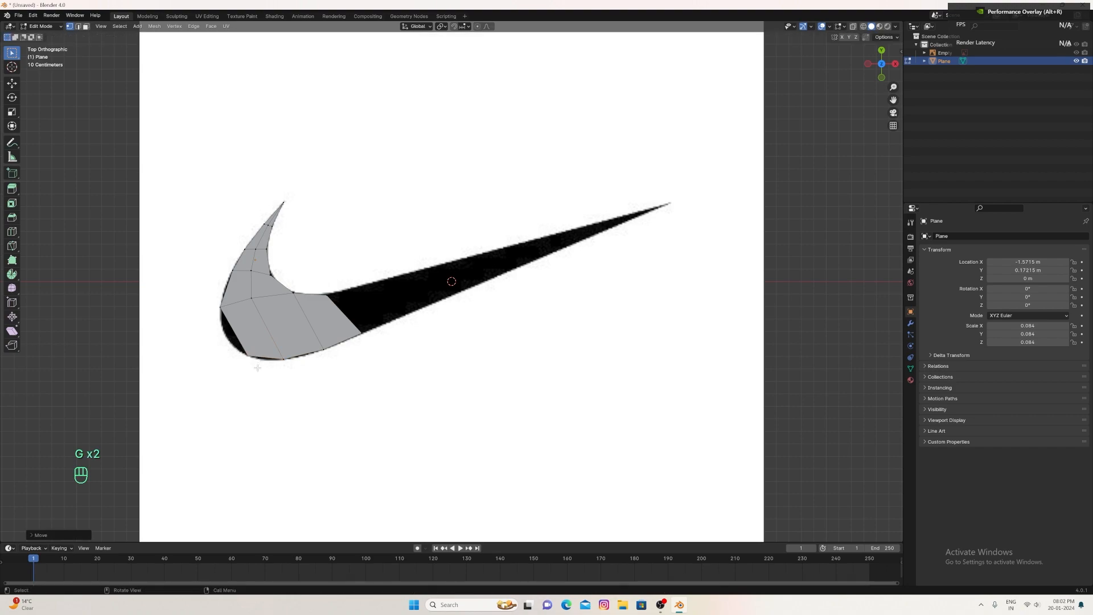
scroll(395, 352, down, 1)
scroll(395, 352, up, 2)
- Extrude the open edge along the tail until its lower vertex meets the swoosh's far tip
drag(284, 280, 371, 370)
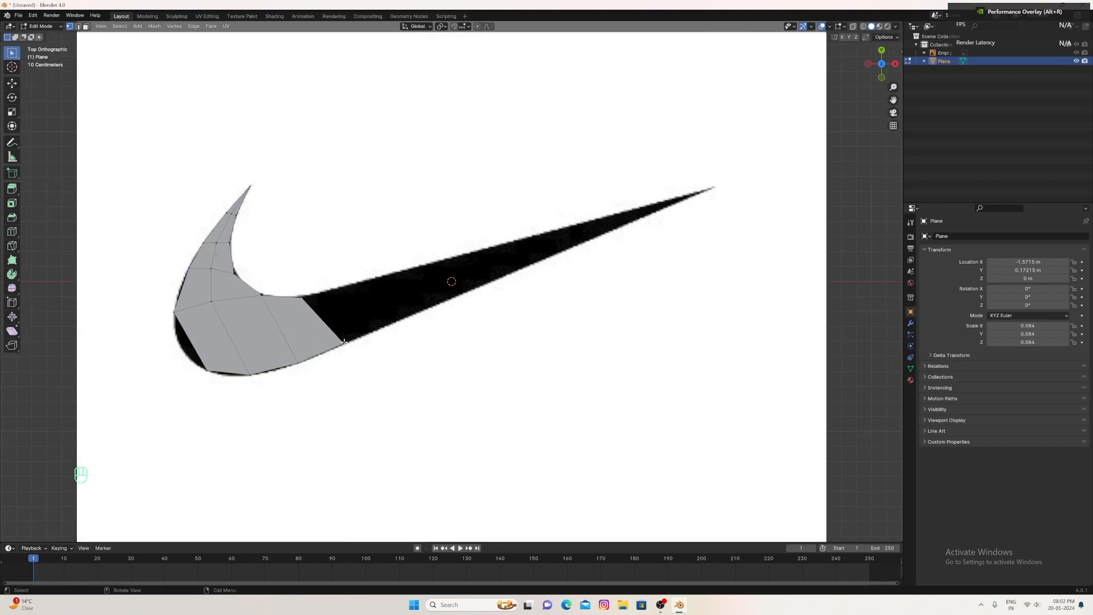
key(g)
right_click(532, 308)
key(g)
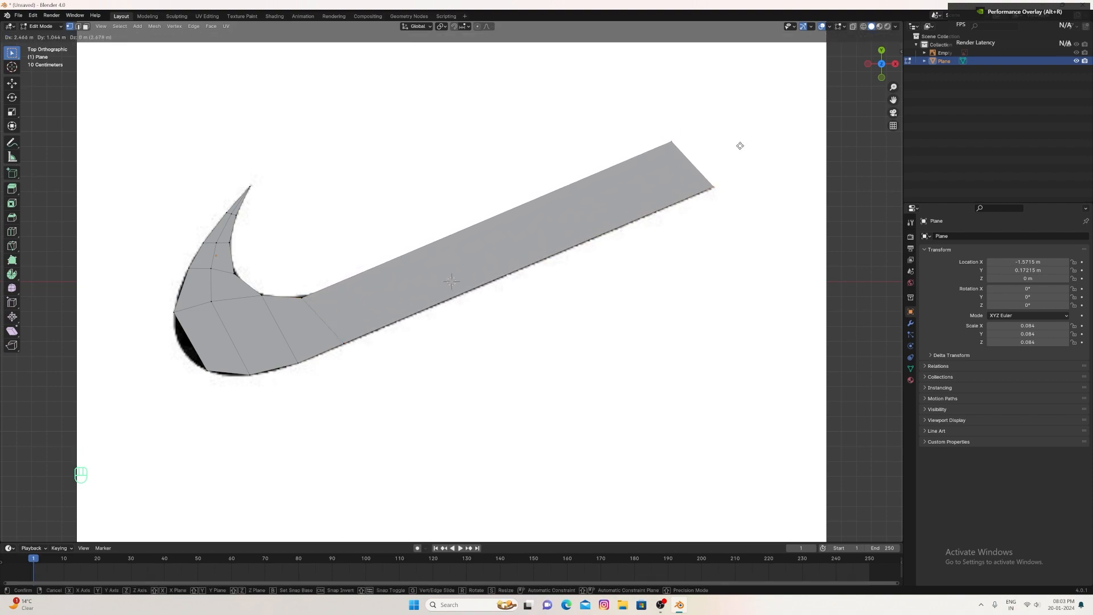
click(739, 145)
- Move the upper vertex of the tail's end edge down onto the swoosh's tip
key(g)
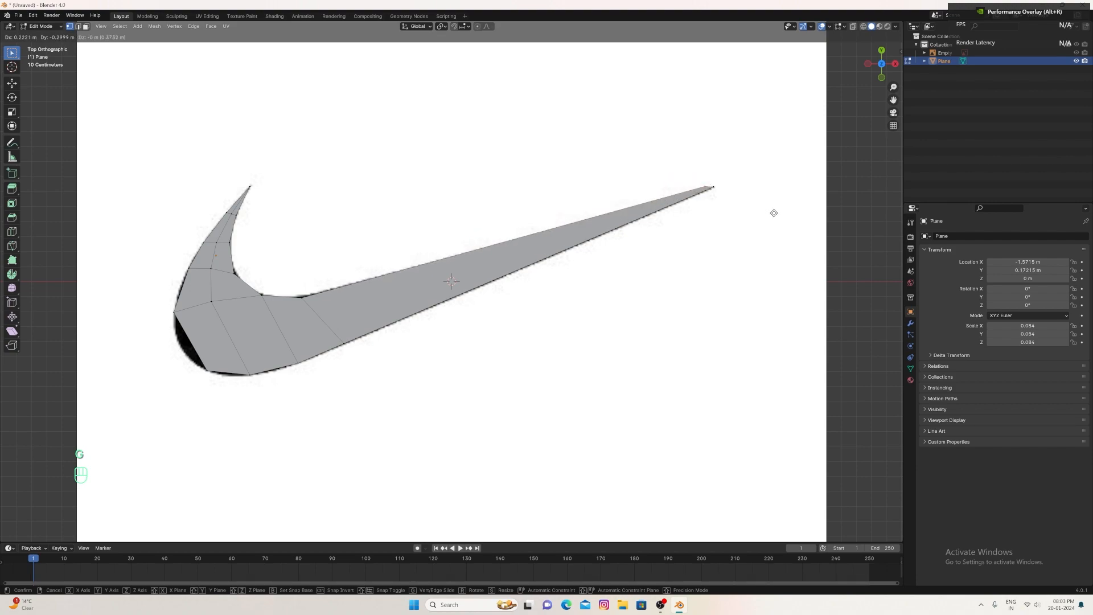
right_click(782, 213)
scroll(797, 193, up, 2)
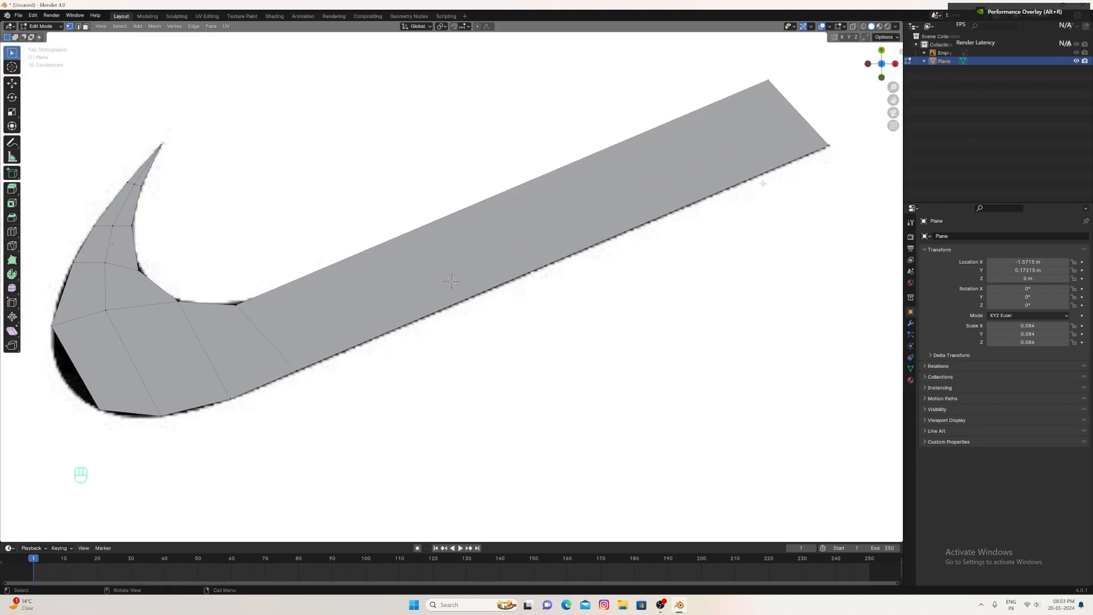
scroll(839, 169, up, 3)
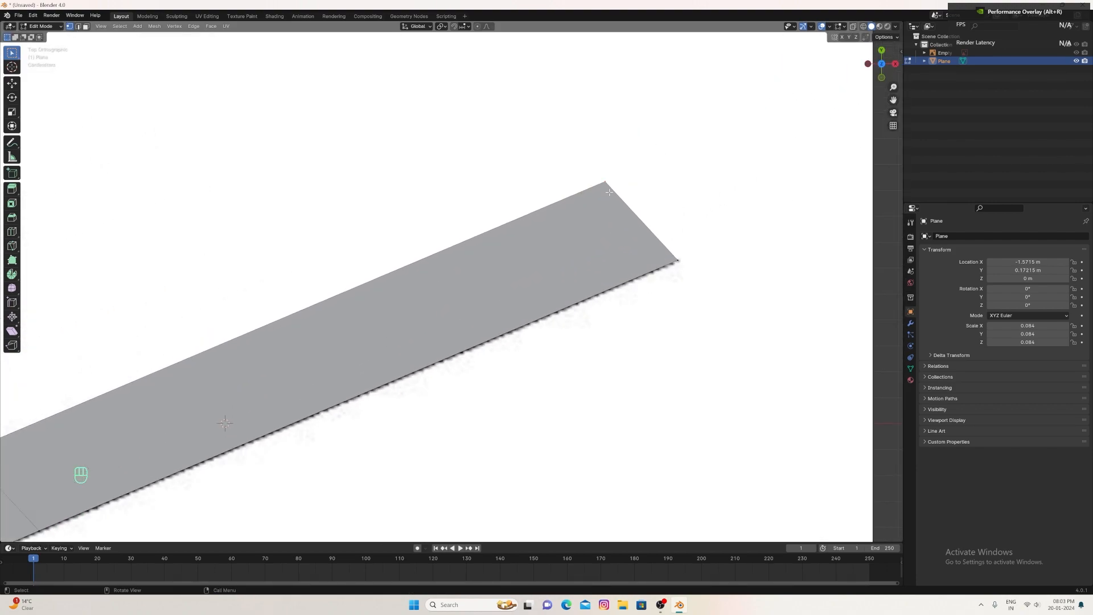
key(g)
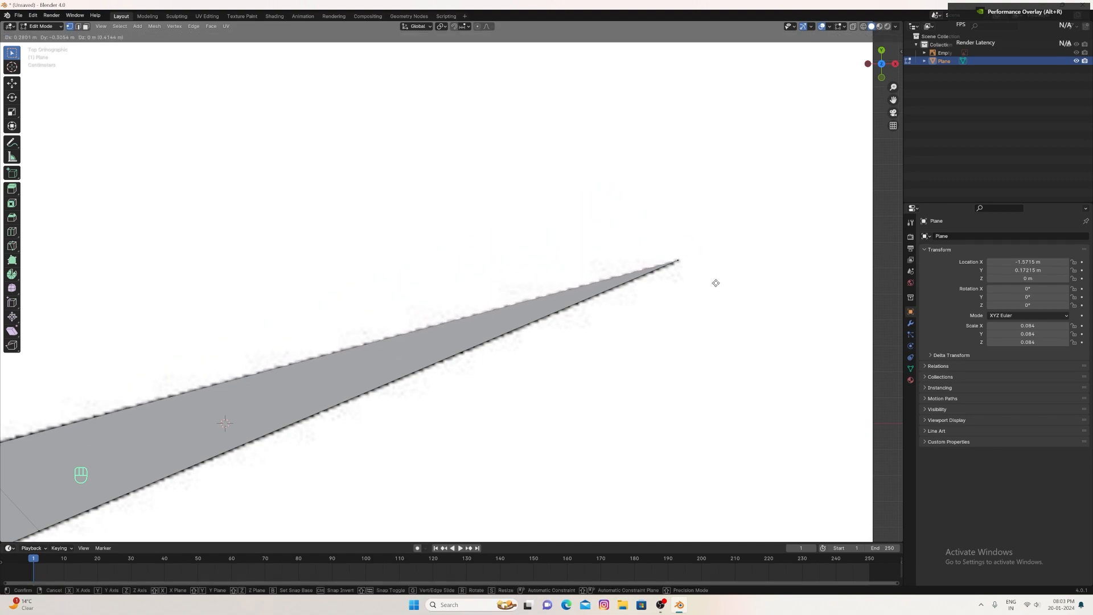
click(716, 282)
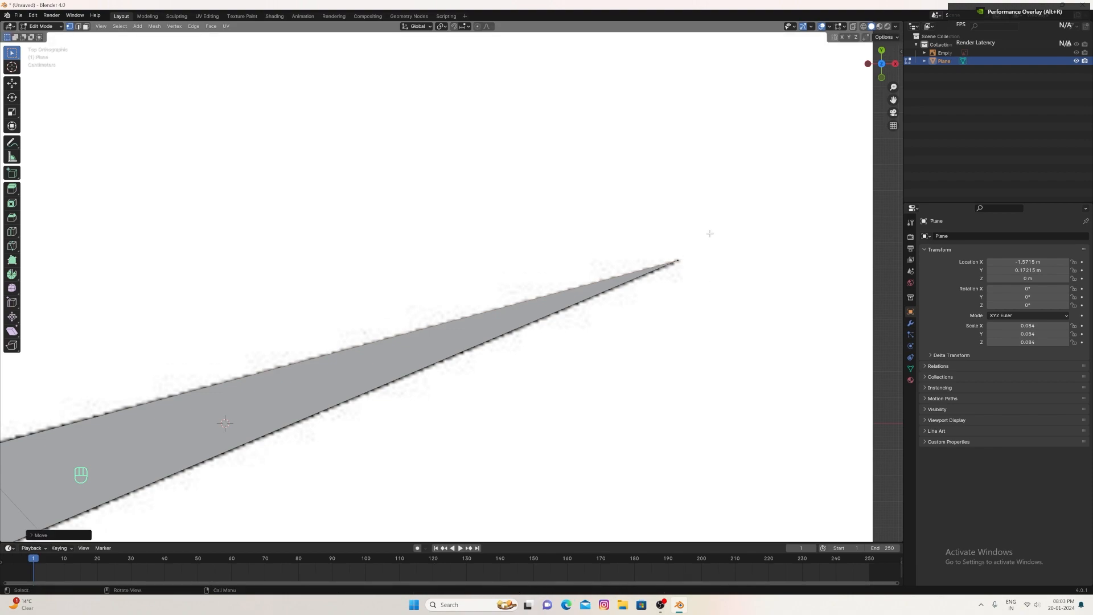
- Add a centred lengthwise loop cut from the bend to the tail tip and move its bend-side vertex onto the outer outline
scroll(716, 282, down, 6)
shift+middle_drag(716, 282, 809, 282)
scroll(429, 346, up, 2)
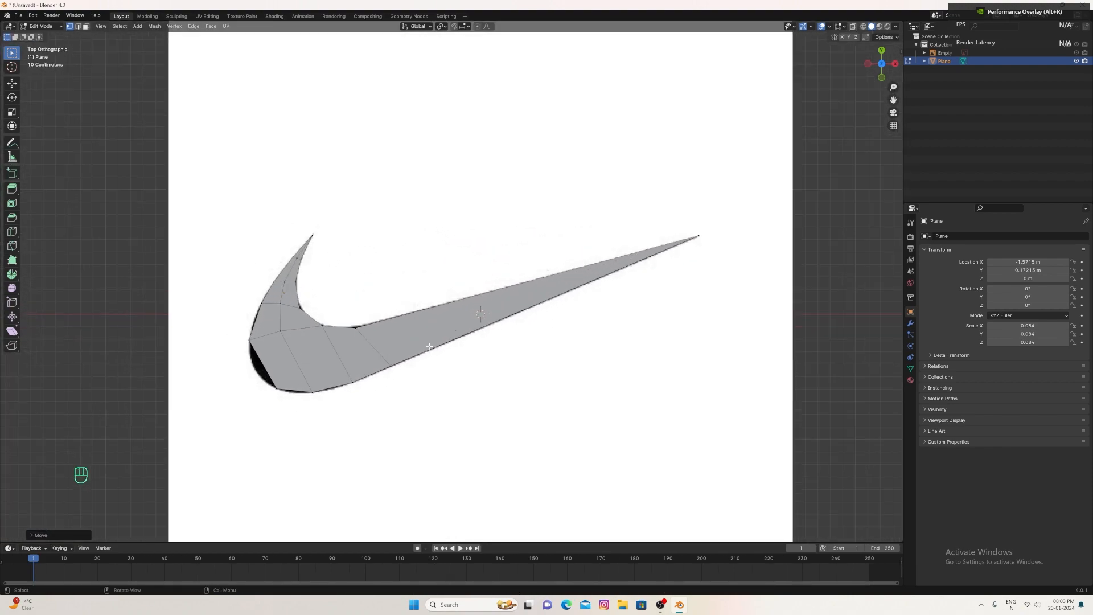
key(ctrl+r)
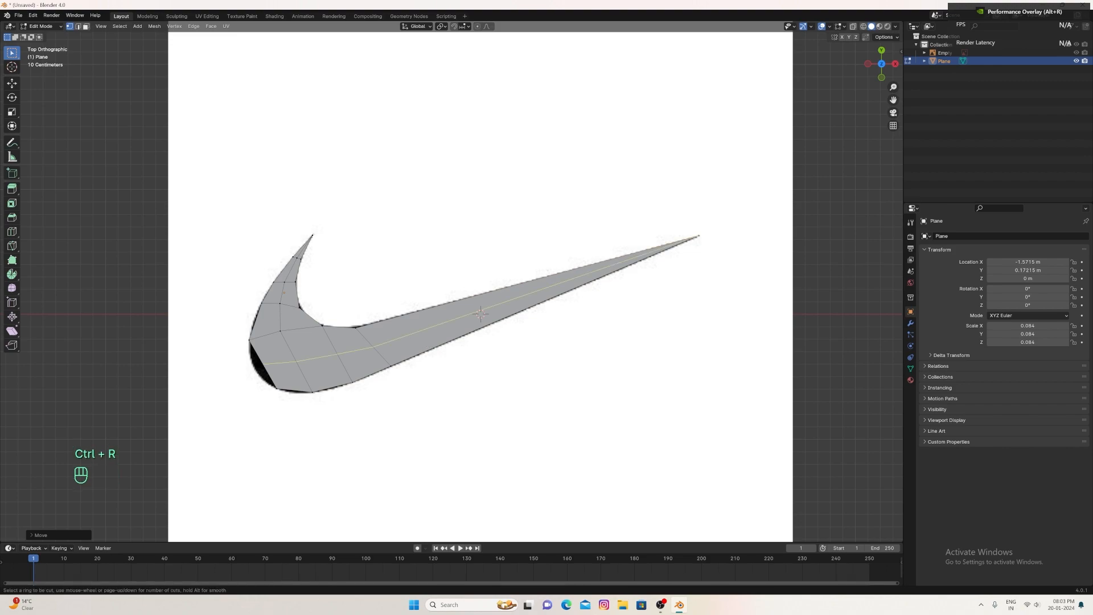
click(243, 363)
right_click(243, 363)
scroll(243, 363, up, 3)
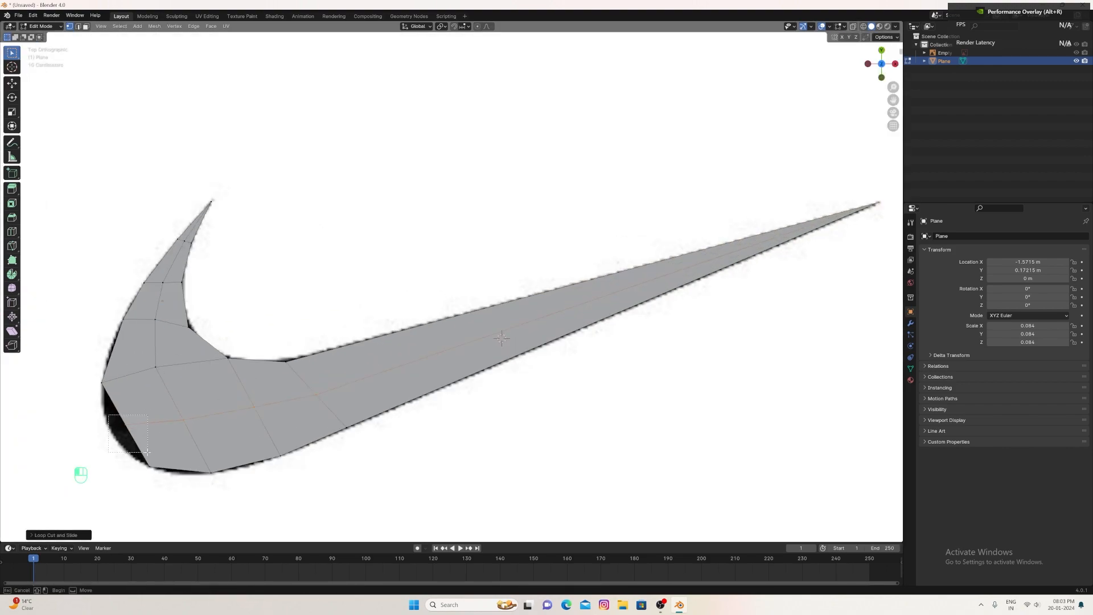
key(g)
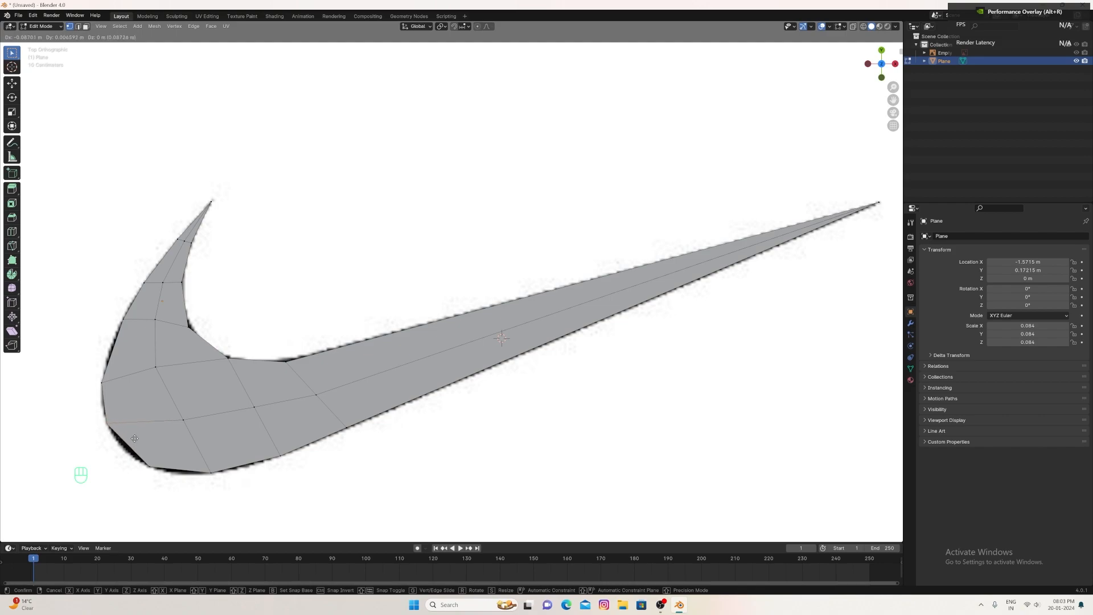
click(134, 439)
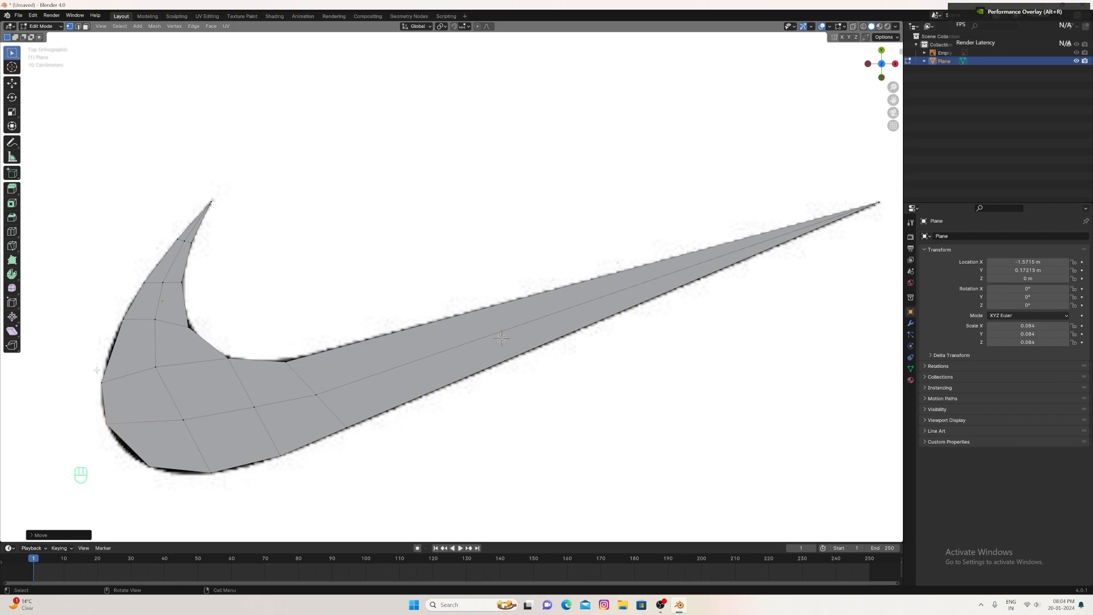
- Reposition the vertices on the outer side of the bend, including the lower corner vertex, along the swoosh's outline
key(g)
click(122, 431)
key(g)
click(125, 428)
click(162, 474)
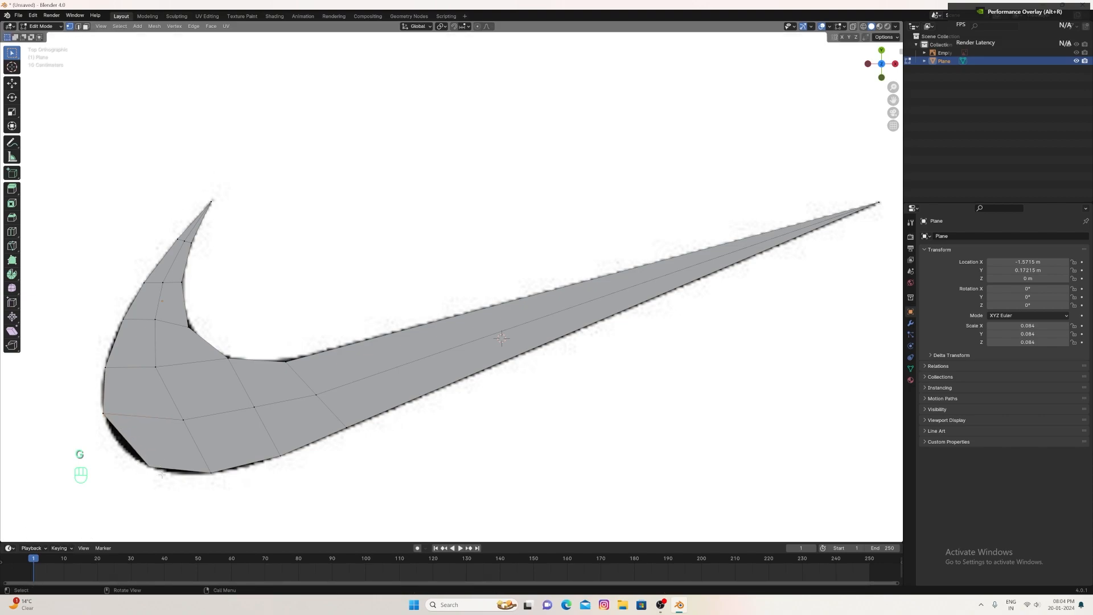
key(g)
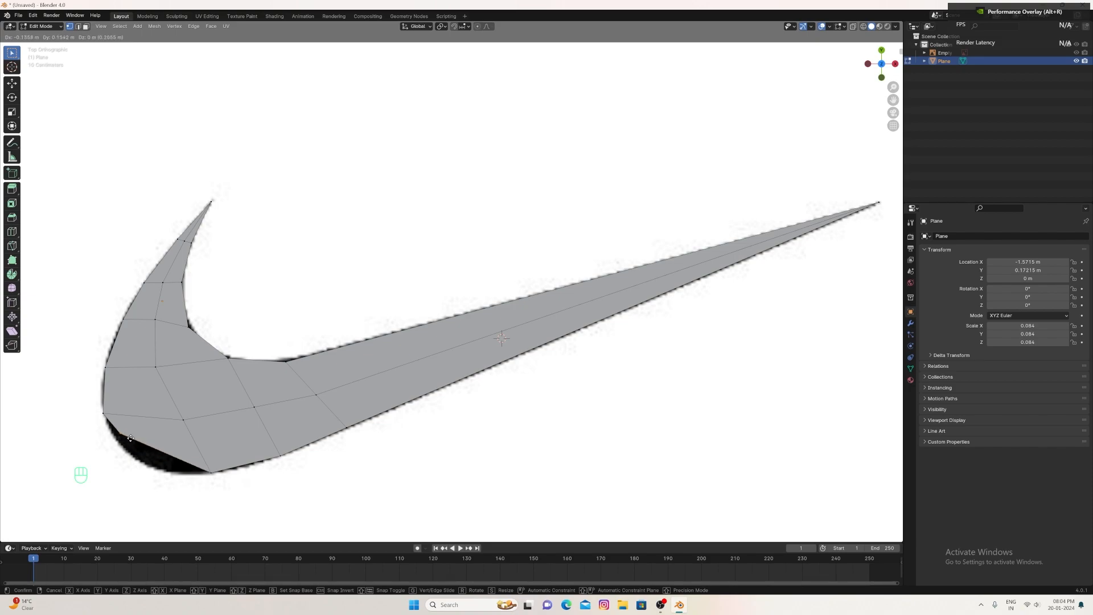
click(143, 464)
- Shift the two vertices along the bottom of the bend slightly toward the hook, keeping them on the lower outline
click(229, 486)
key(g)
click(225, 485)
key(g)
click(285, 456)
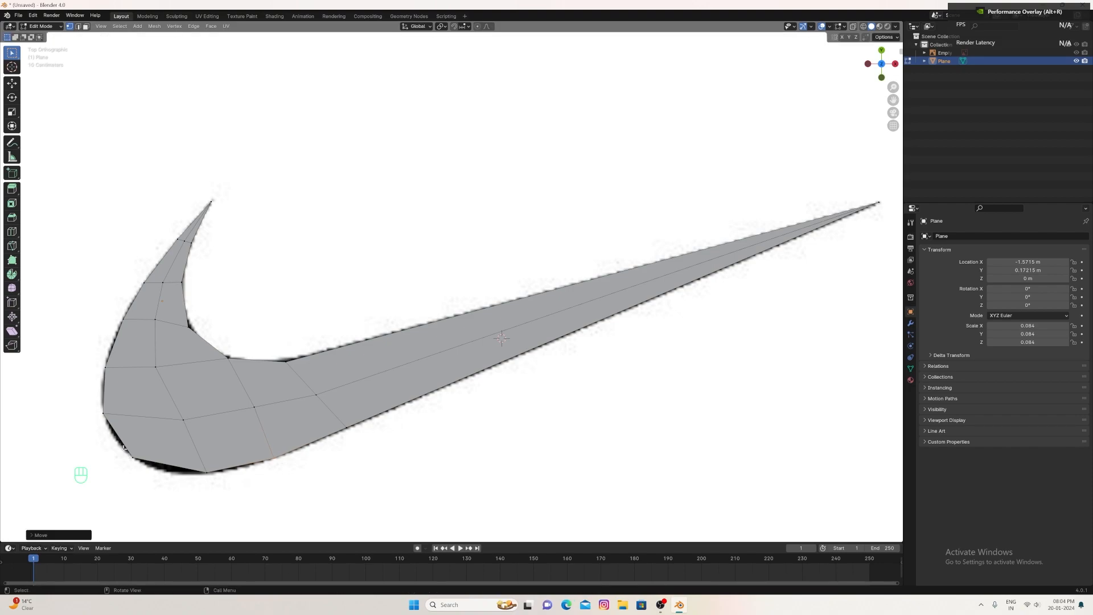
- Fine-tune the bend's lower corner vertex and the two outer-side vertices above it to follow the round outline
click(140, 466)
key(g)
click(150, 474)
click(123, 433)
key(g)
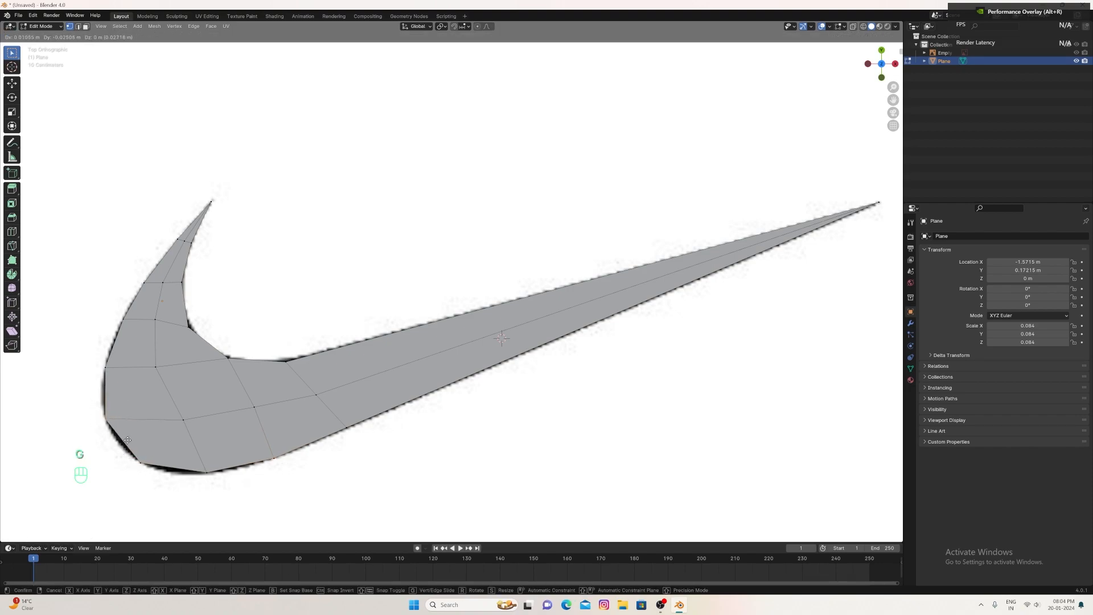
click(127, 437)
click(122, 392)
key(g)
click(121, 397)
scroll(266, 411, down, 2)
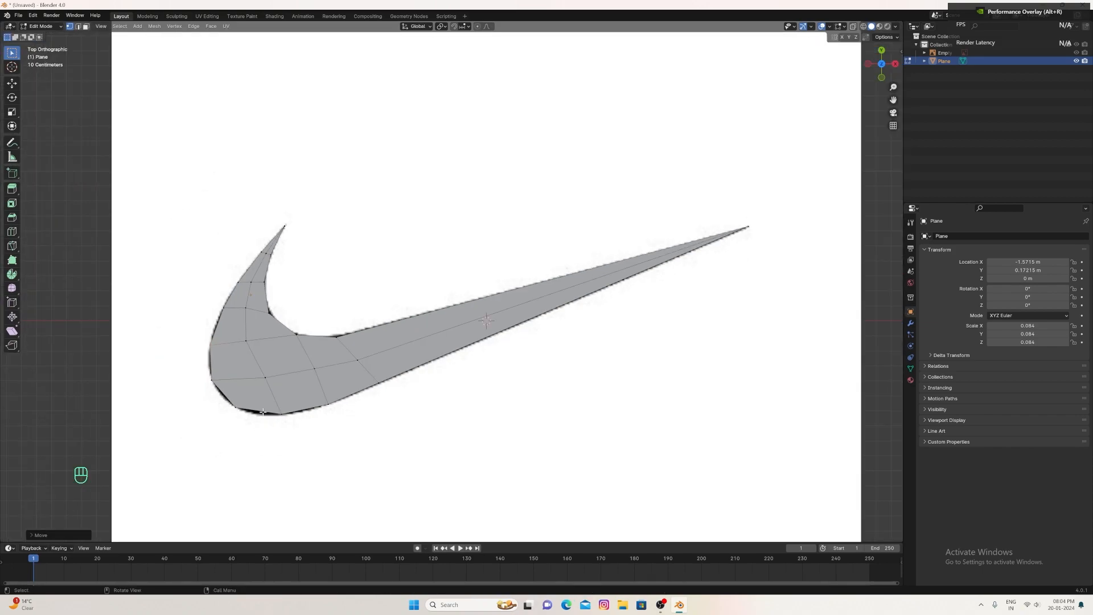
- Move the interior vertex at the centre of the bend closer to the outer curve to even out the faces
scroll(263, 411, up, 2)
click(183, 419)
key(g)
key(g)
drag(157, 374, 191, 437)
click(166, 385)
key(g)
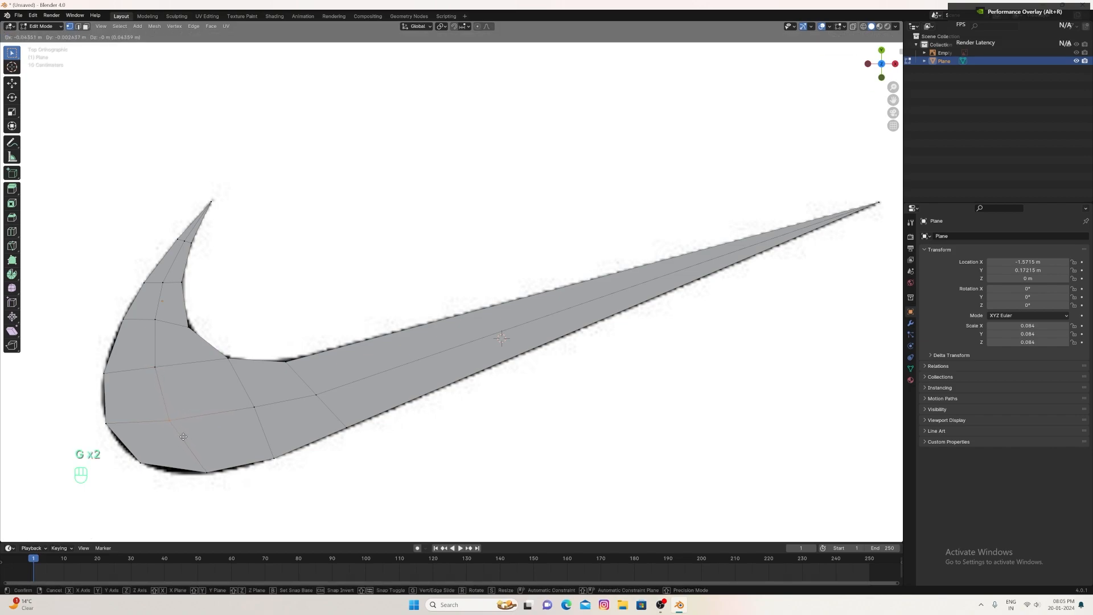
click(184, 448)
- Adjust the inner-curve vertices of the bend against the swoosh's outline
click(192, 351)
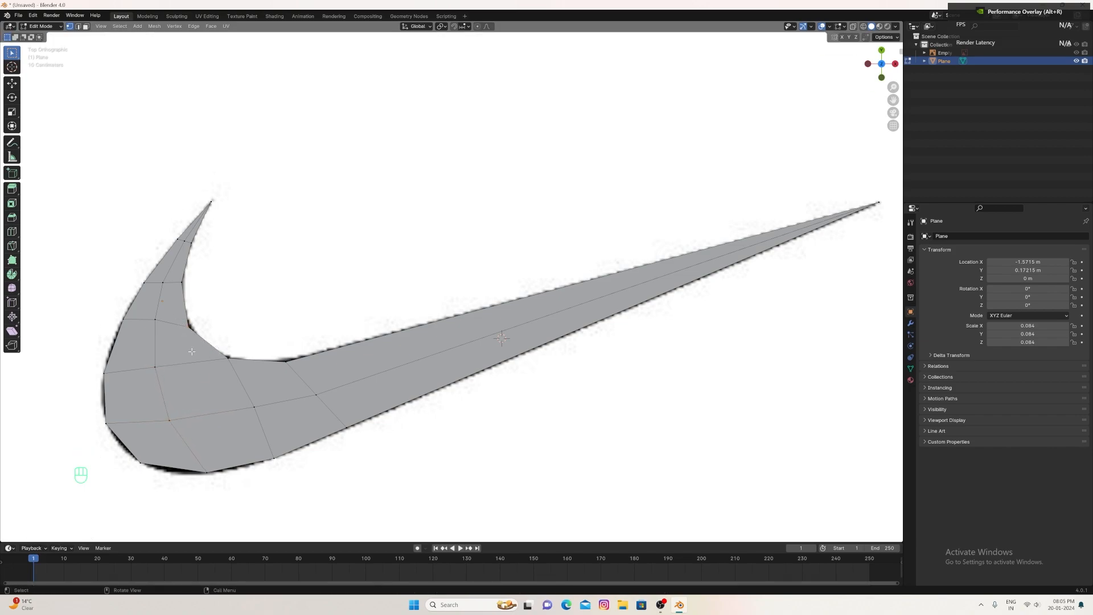
key(g)
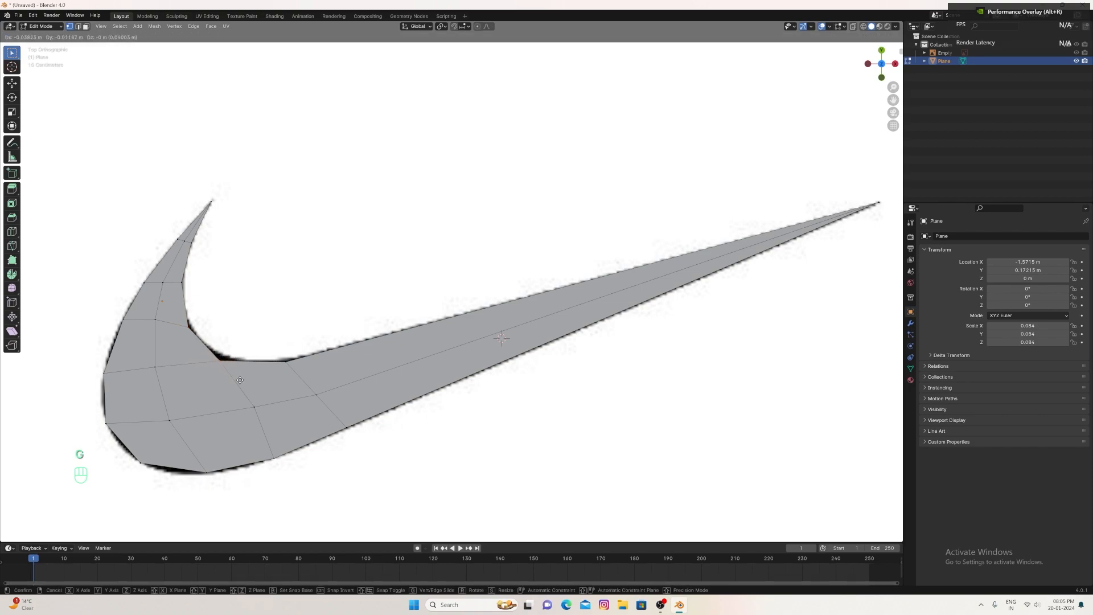
click(193, 333)
key(g)
click(192, 333)
- Shift the bottom vertex of the bend slightly toward the outer curve along the lower outline
scroll(198, 353, down, 1)
click(256, 445)
key(g)
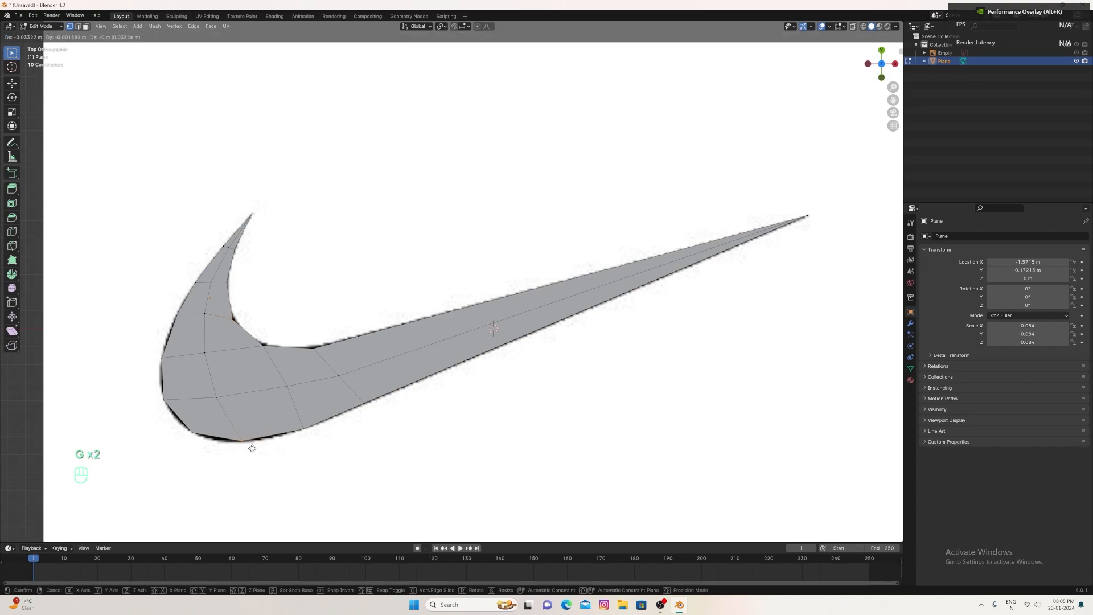
click(248, 448)
scroll(500, 329, down, 3)
scroll(492, 337, up, 2)
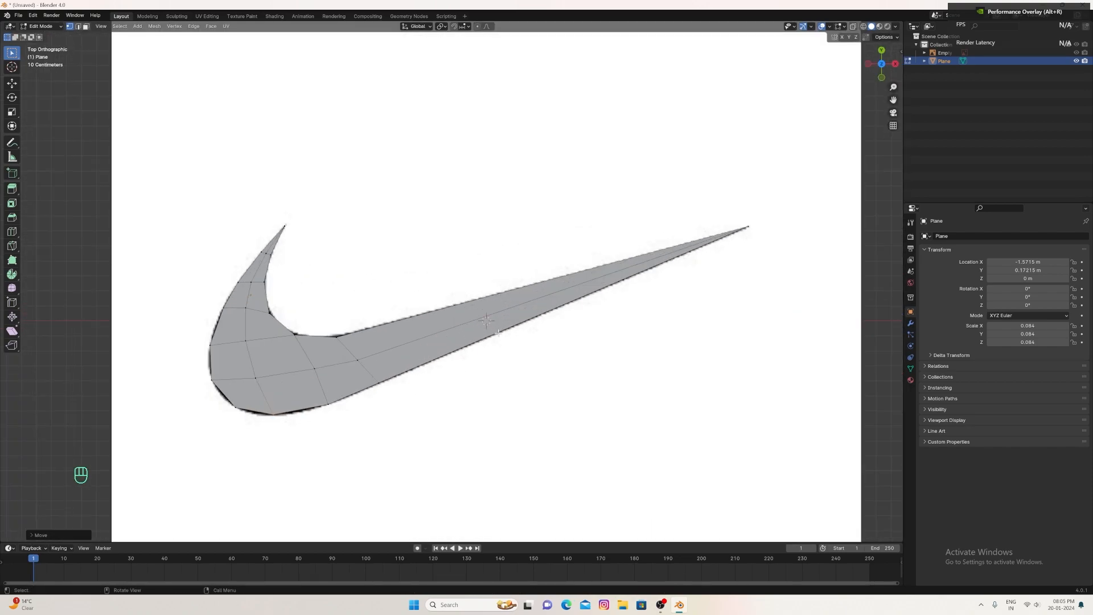
- Add a crosswise loop cut to the tail and slide it toward the bend
key(ctrl+r)
click(541, 318)
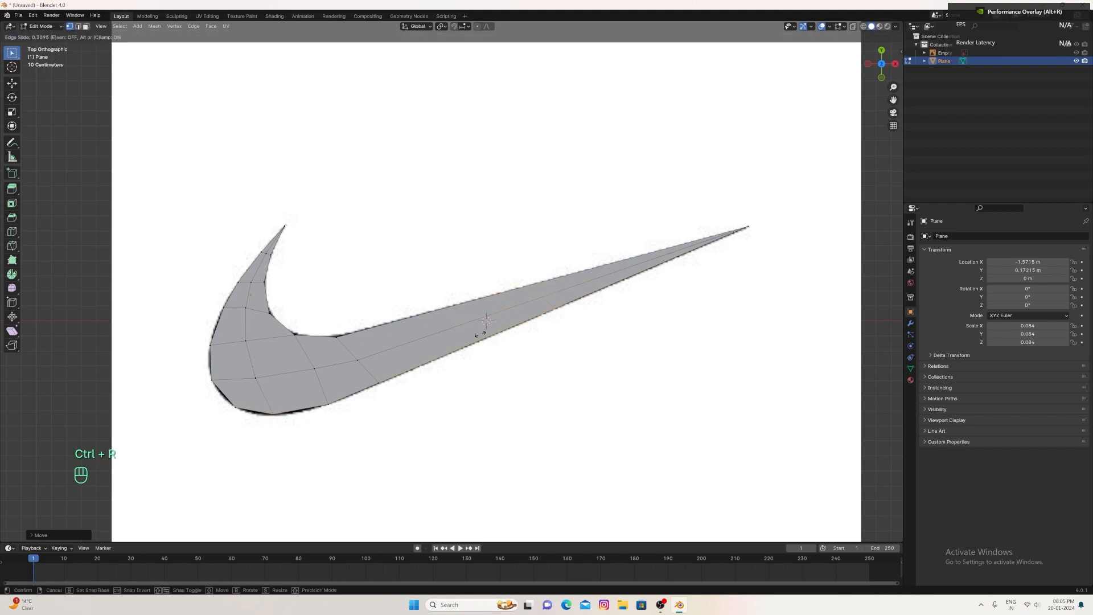
click(437, 346)
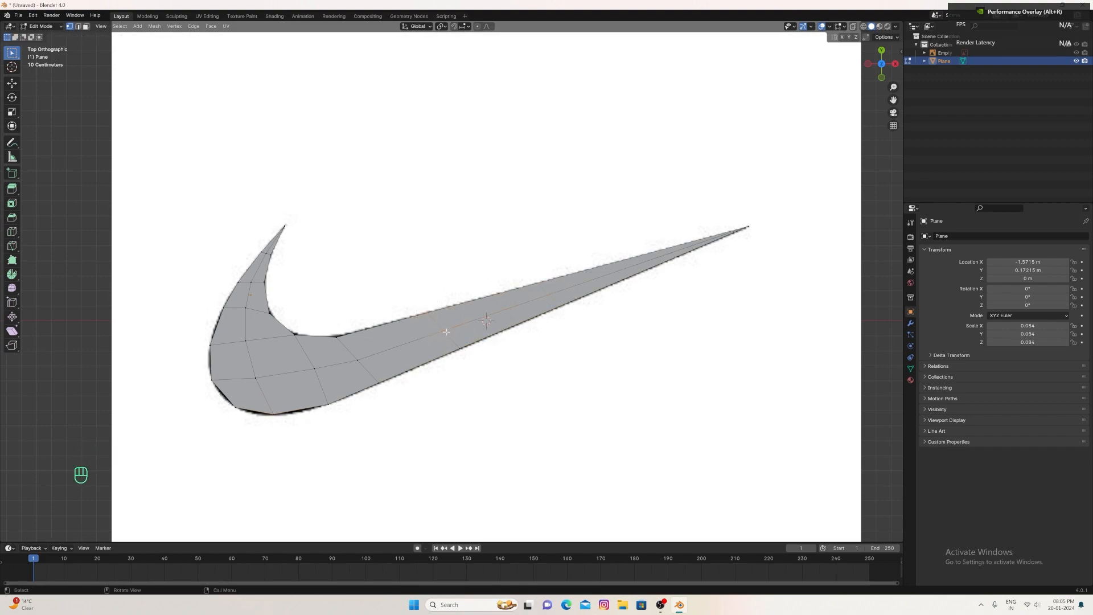
- Try to shift the tail's new loop cut slightly toward the tip, and undo the move
key(g)
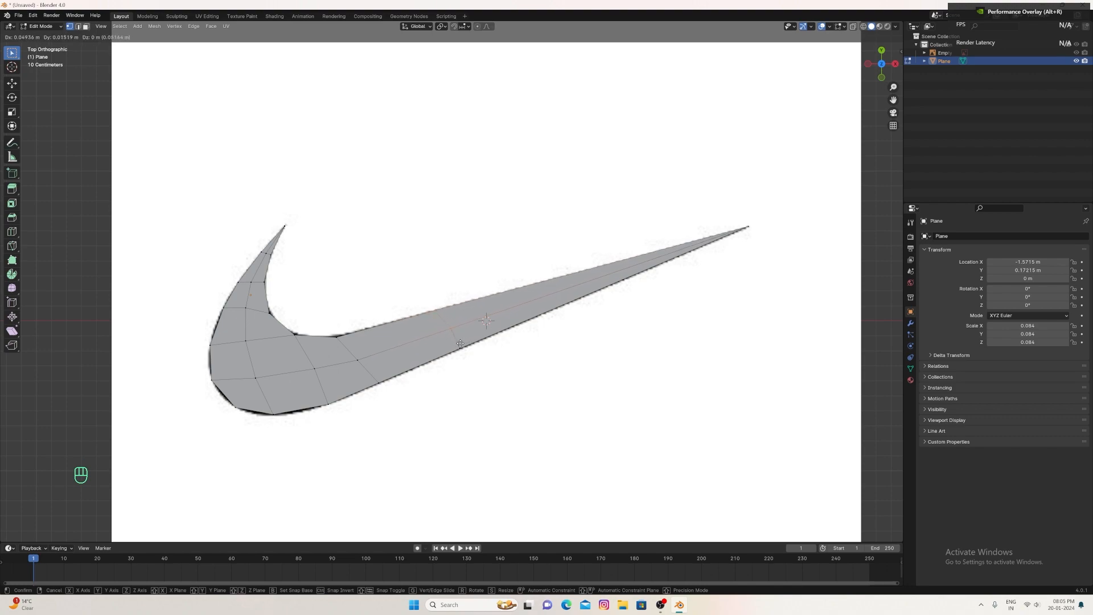
click(444, 342)
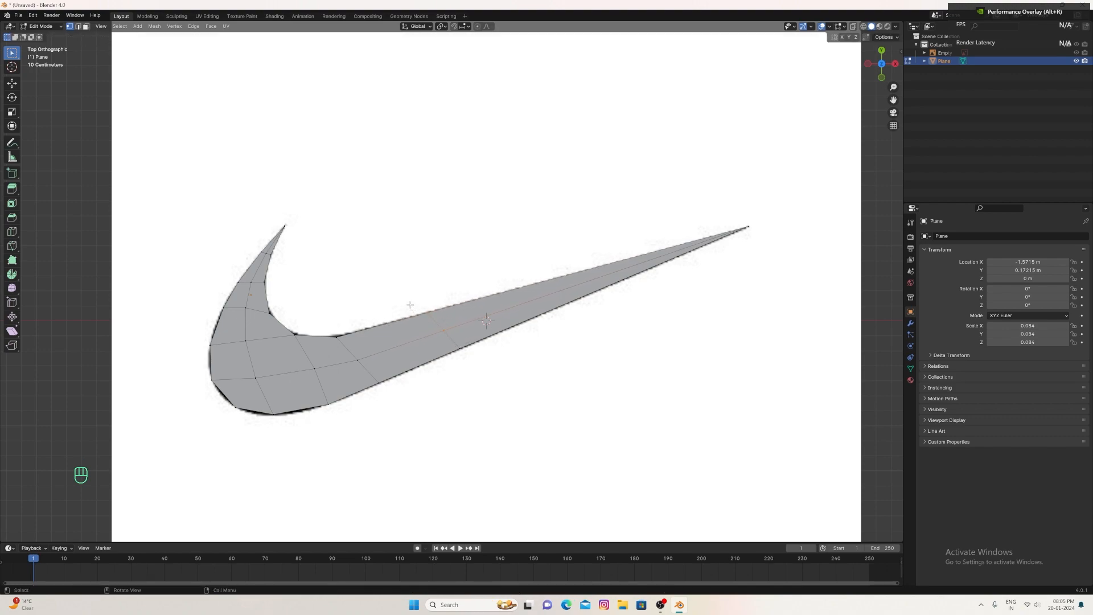
click(454, 340)
key(ctrl+z)
- Move the vertex where the inner curve meets the tail onto the upper outline and select the whole mesh
key(g)
click(518, 320)
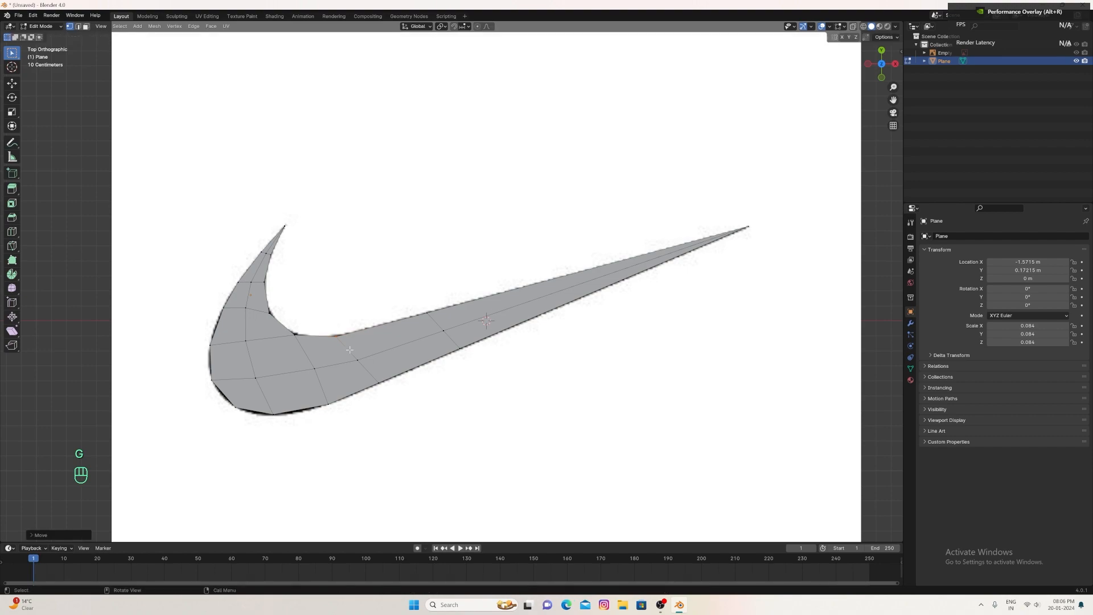
scroll(518, 321, down, 2)
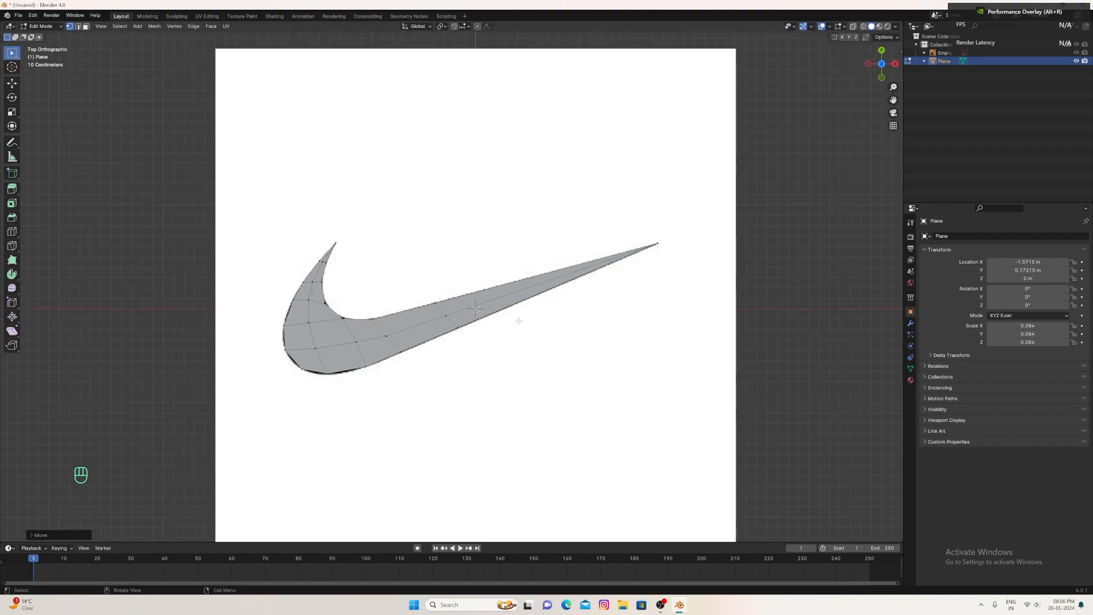
scroll(287, 236, down, 1)
key(a)
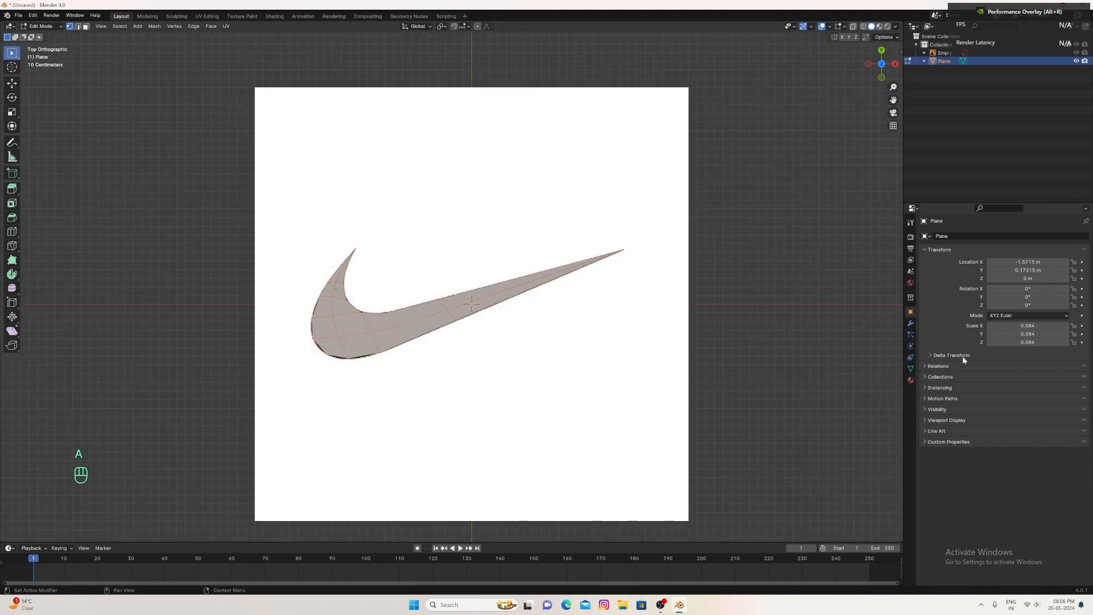
- Add a Subdivision Surface modifier to the swoosh plane and return to Object Mode
click(910, 322)
click(967, 235)
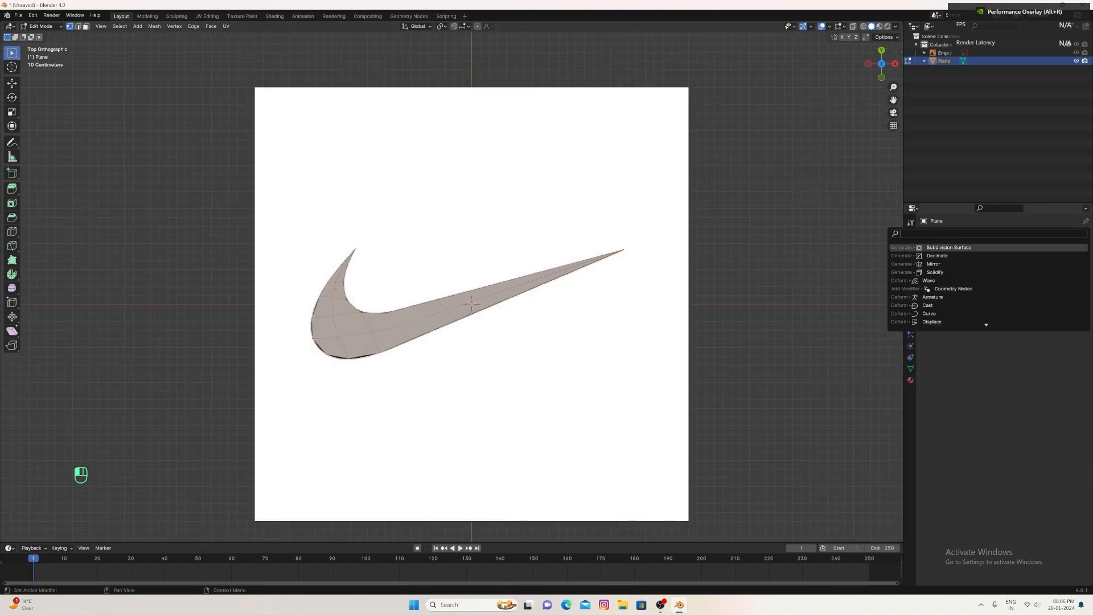
key(Return)
key(Tab)
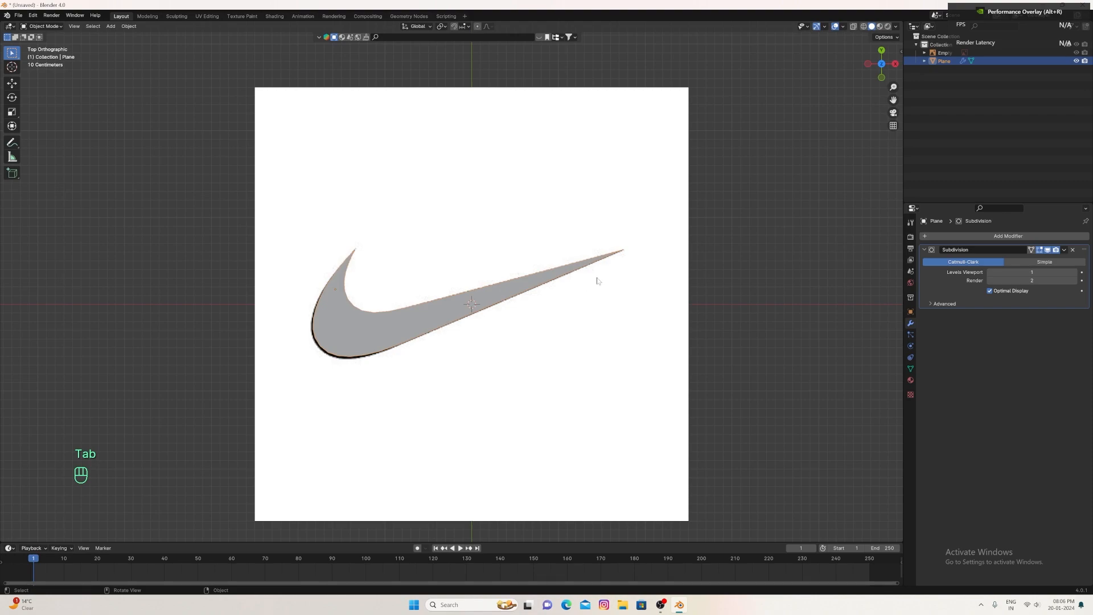
- Hide the reference image so that only the swoosh mesh is displayed
drag(876, 63, 875, 21)
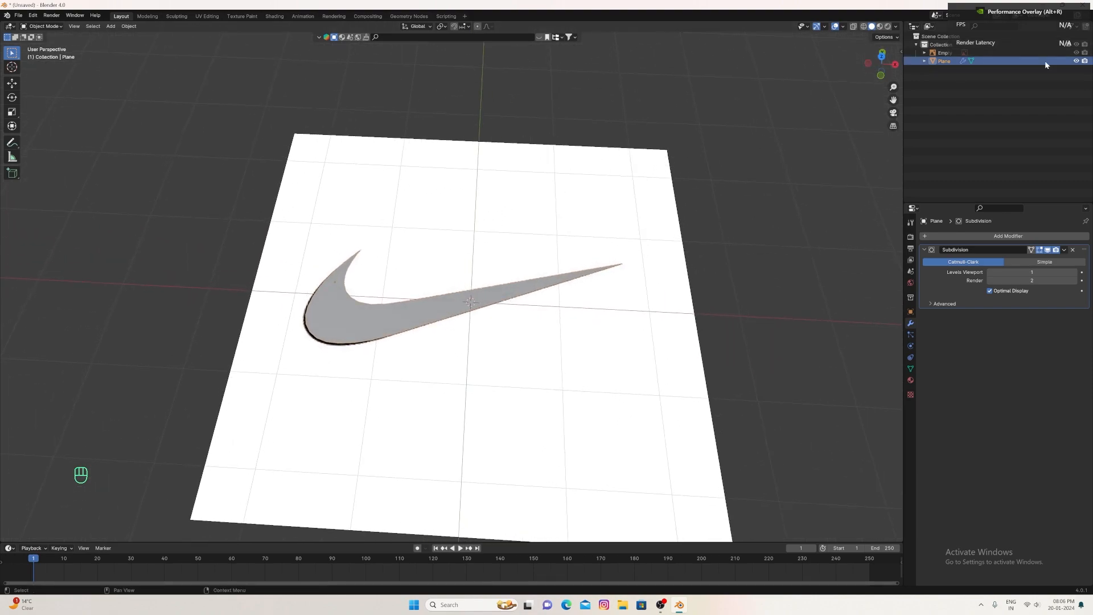
click(1075, 52)
scroll(705, 147, up, 4)
scroll(714, 152, down, 4)
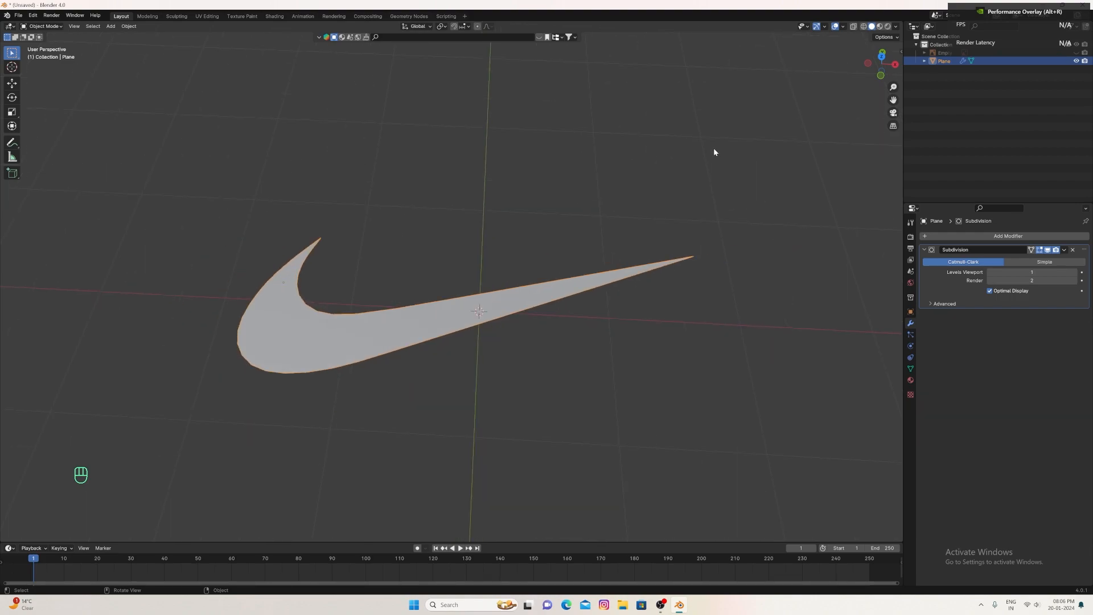
- Extrude the entire swoosh mesh upward along the global Z axis to give it thickness
drag(882, 60, 881, 63)
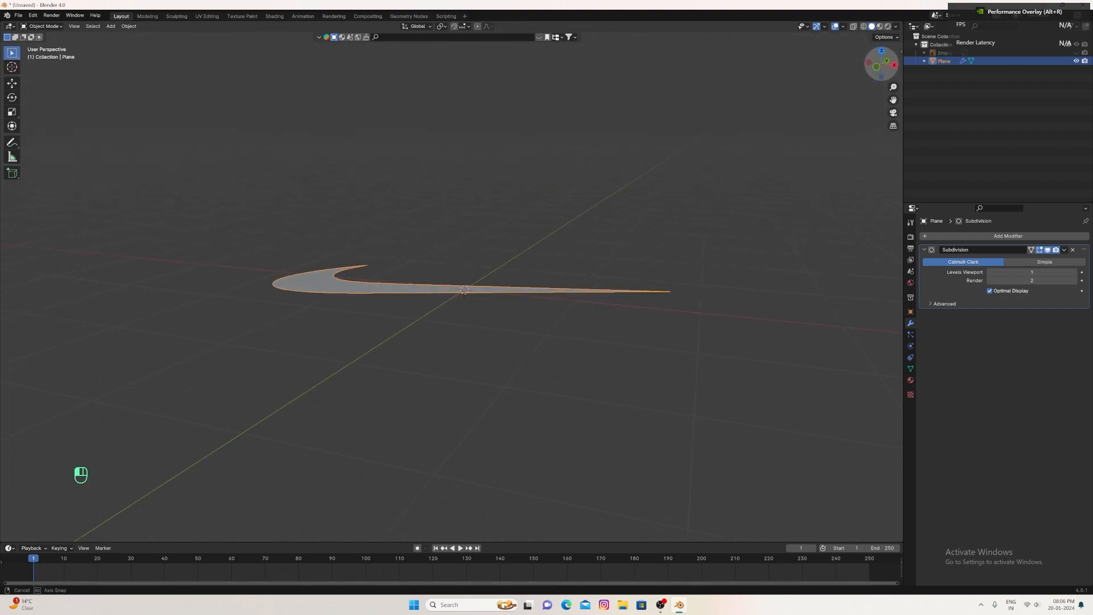
key(Tab)
key(e)
key(z)
key(z)
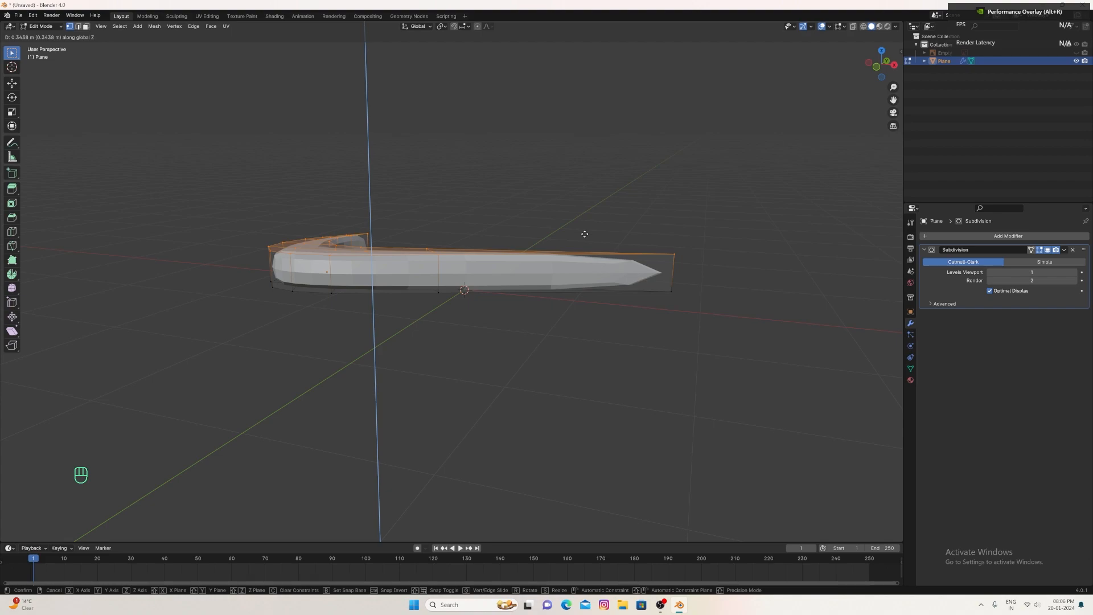
click(584, 224)
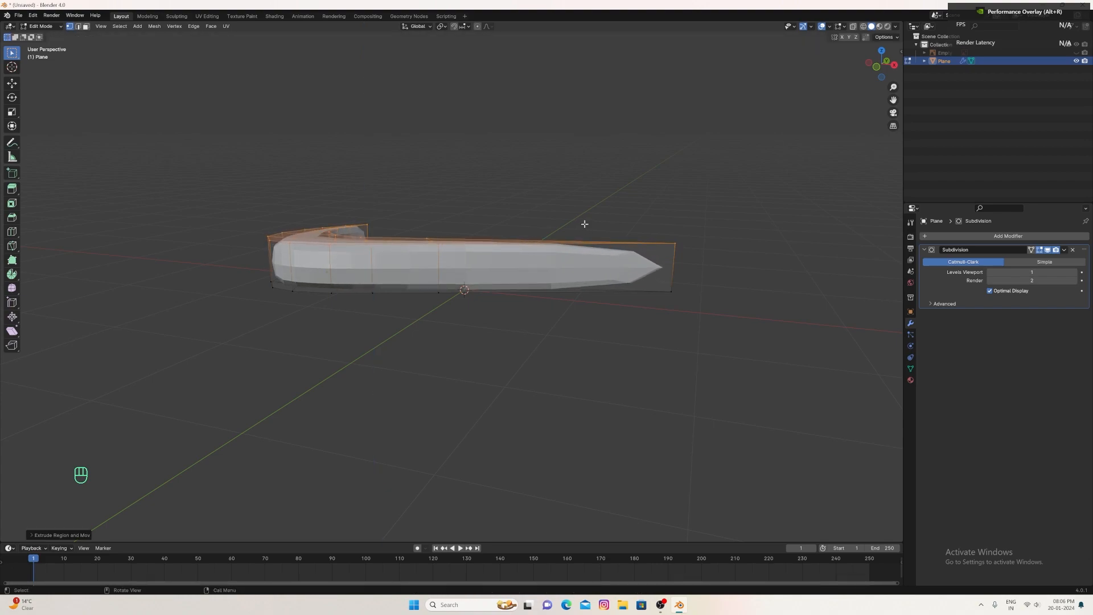
- Add two loop cuts around the swoosh's side wall, one near the top edge and one near the bottom edge, and leave Edit Mode
drag(877, 78, 959, 80)
key(ctrl+r)
click(367, 296)
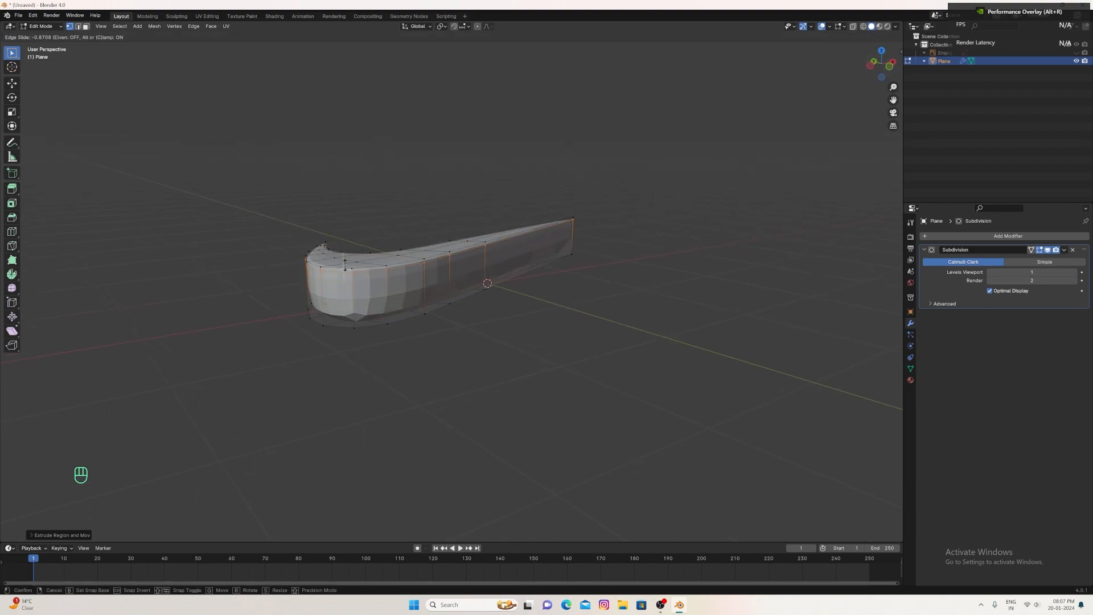
click(345, 263)
key(ctrl+r)
click(347, 288)
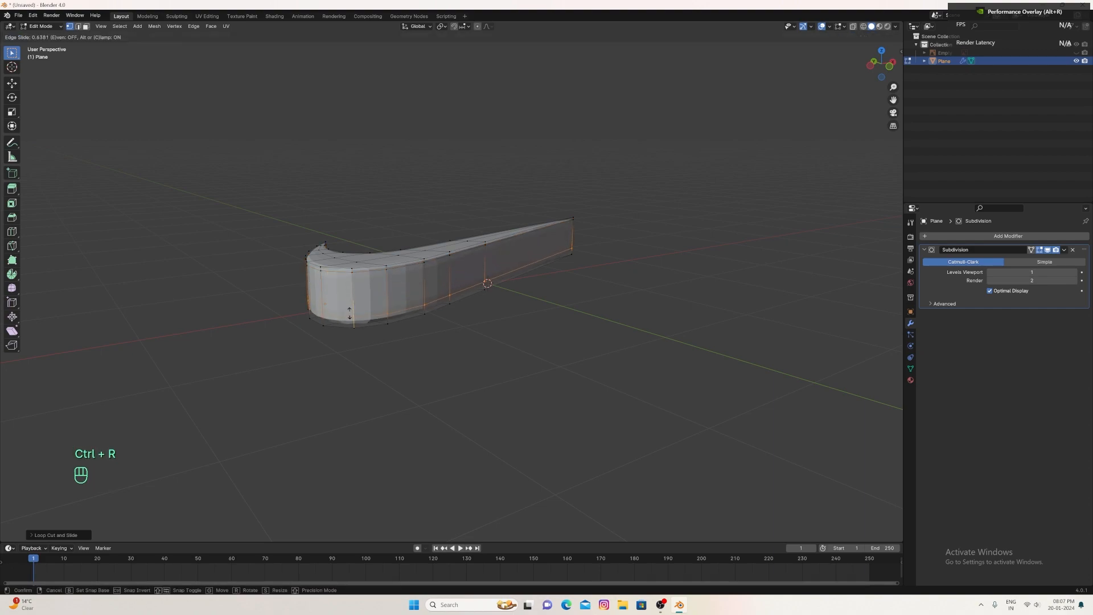
click(350, 317)
middle_drag(649, 201, 688, 122)
key(Tab)
- Shade the swoosh smooth and raise its viewport subdivision level to 3
scroll(495, 228, down, 1)
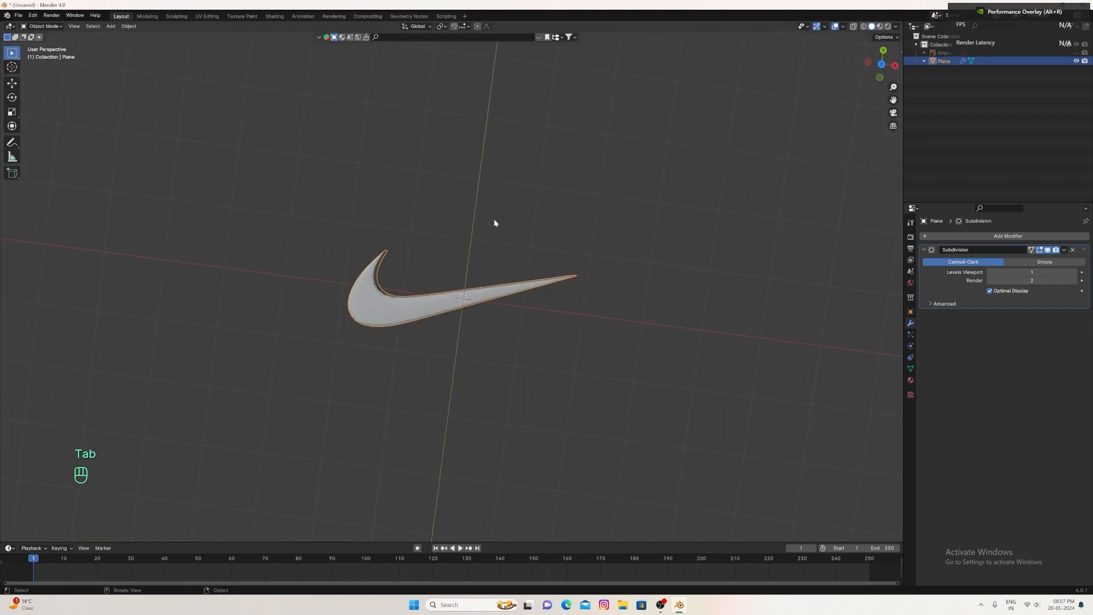
right_click(384, 299)
click(384, 298)
scroll(407, 320, up, 4)
key(ctrl+2)
middle_drag(832, 129, 815, 58)
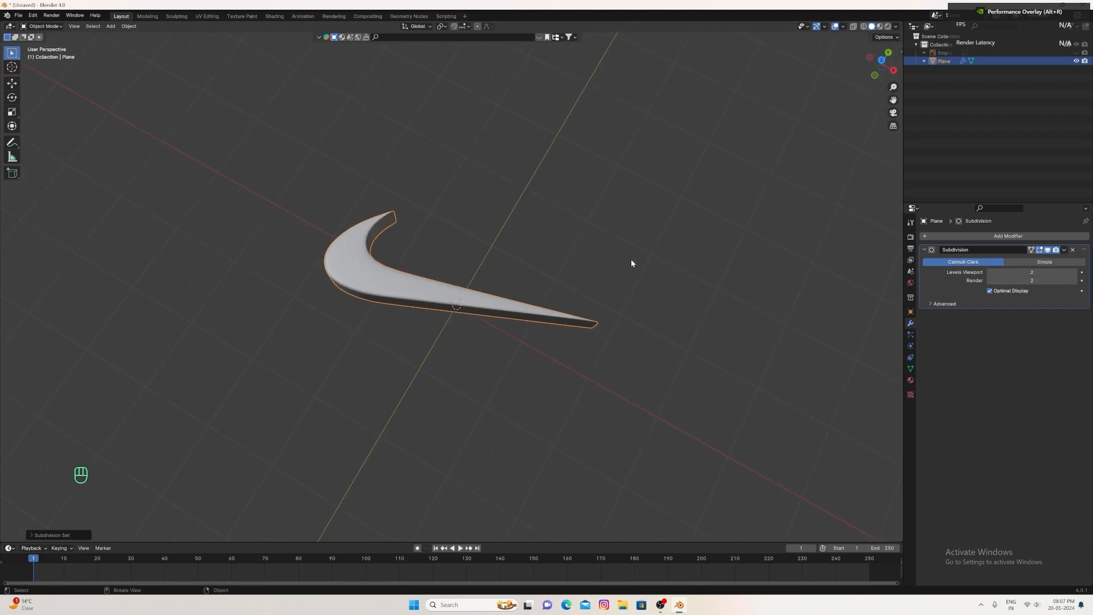
- Rotate the swoosh 90° about the X axis so it stands upright, and check it from the front
key(r)
key(x)
key(9)
key(0)
key(Return)
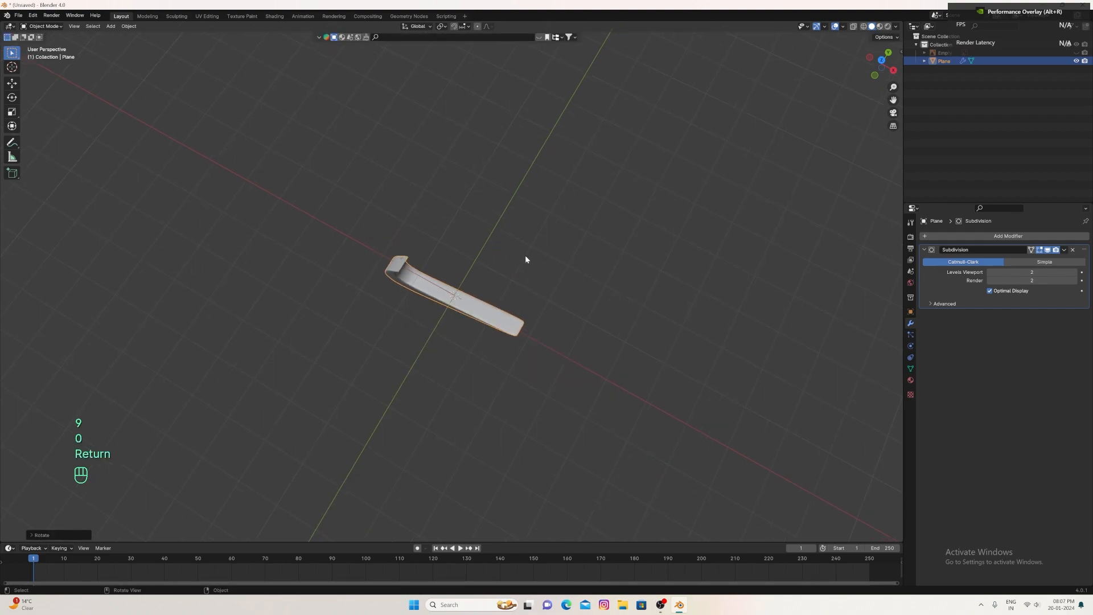
drag(882, 63, 880, 61)
key(KP_1)
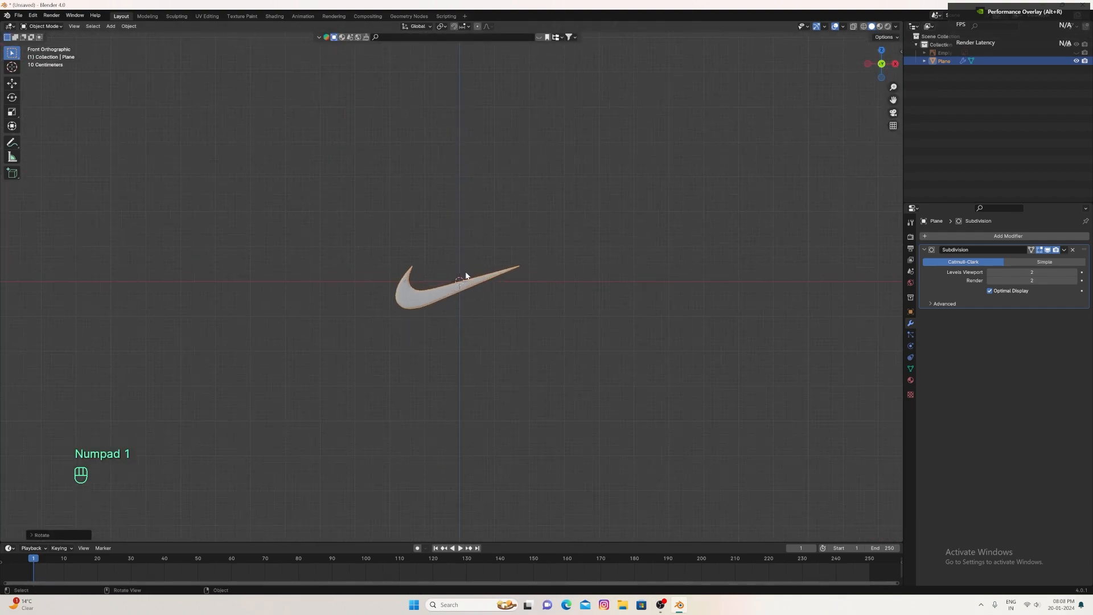
- Undo the last Shade Smooth and reapply viewport subdivision level 3 to the swoosh
middle_drag(831, 100, 558, 285)
drag(881, 64, 881, 50)
scroll(409, 251, up, 3)
mouse_move(881, 63)
mouse_down()
mouse_move(892, 67)
mouse_move(877, 64)
mouse_up()
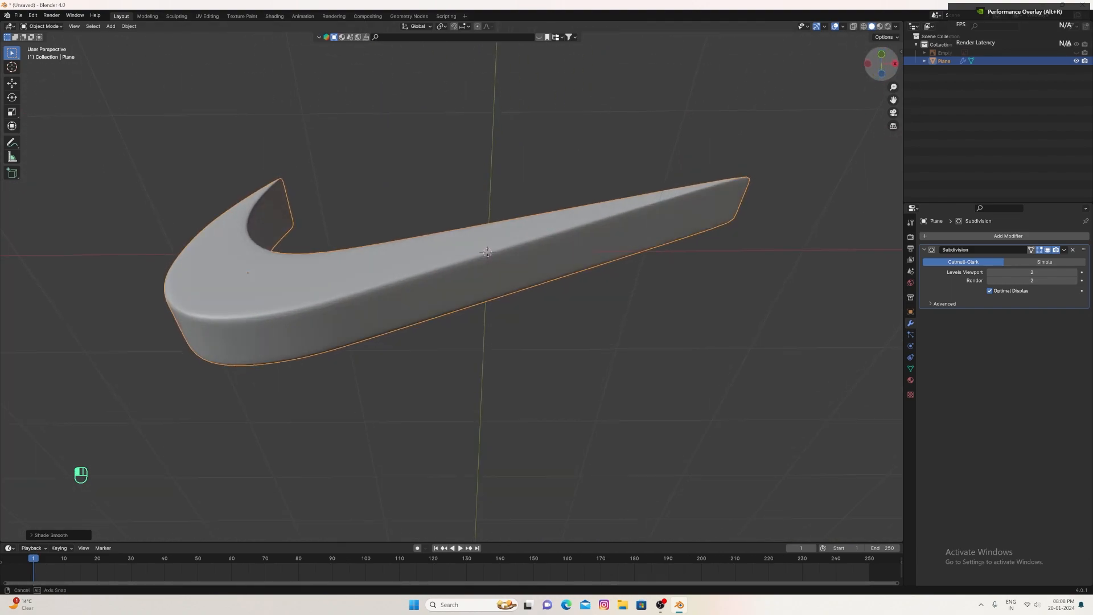
key(ctrl+z)
right_click(426, 323)
key(ctrl+3)
scroll(431, 327, up, 1)
scroll(431, 329, up, 2)
key(ctrl+3)
scroll(431, 333, up, 2)
scroll(496, 217, down, 2)
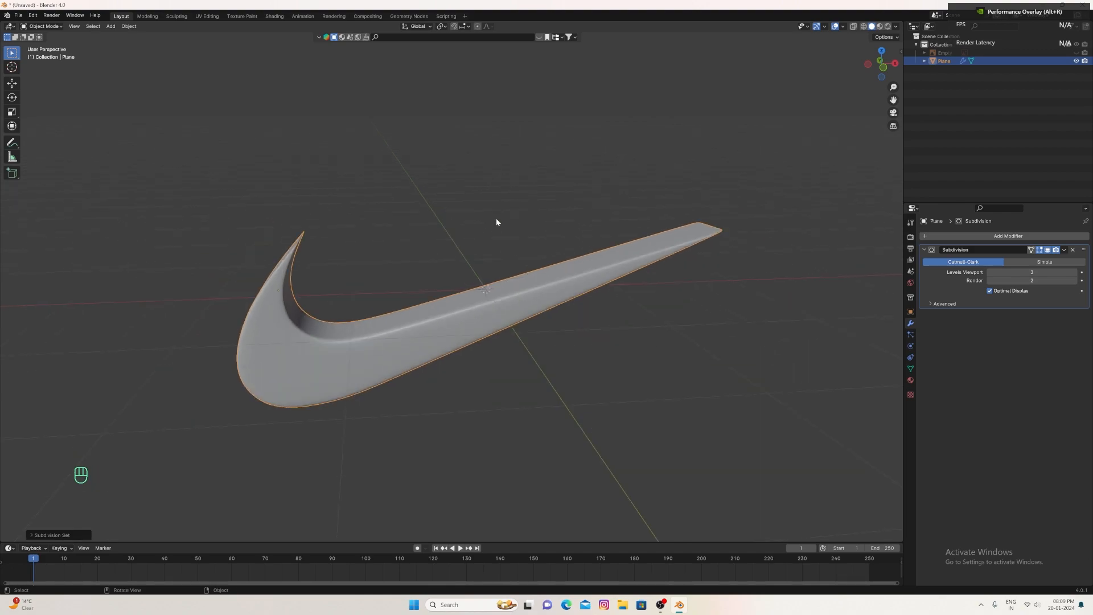
scroll(501, 236, down, 1)
key(KP_1)
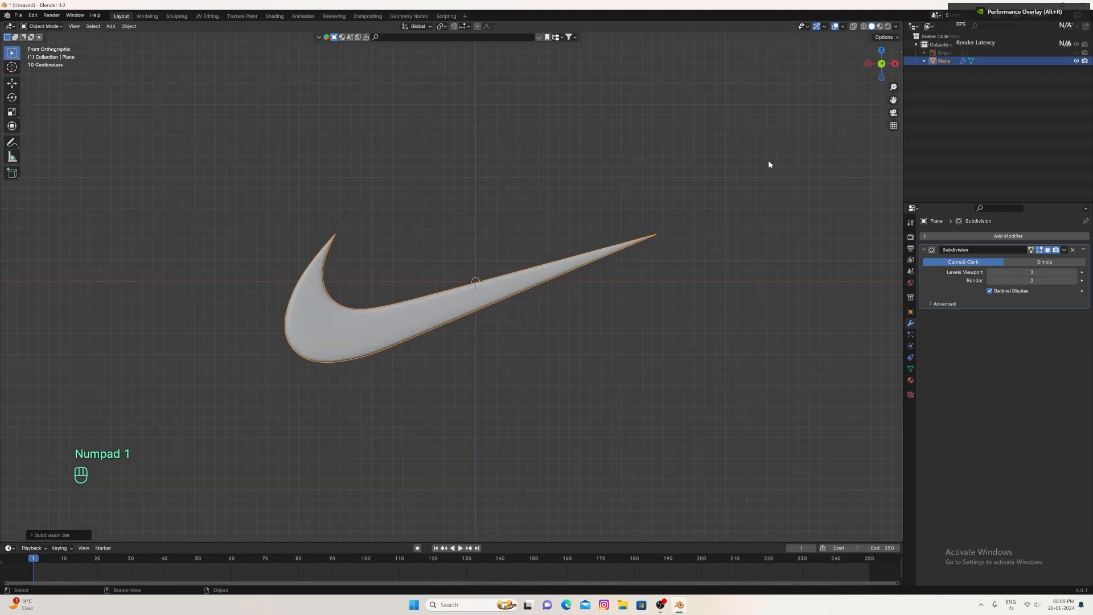
- Add a camera and move it along the Y axis to about -13.3 m, in front of the swoosh
drag(881, 63, 897, 56)
scroll(711, 185, down, 1)
middle_drag(711, 185, 574, 153)
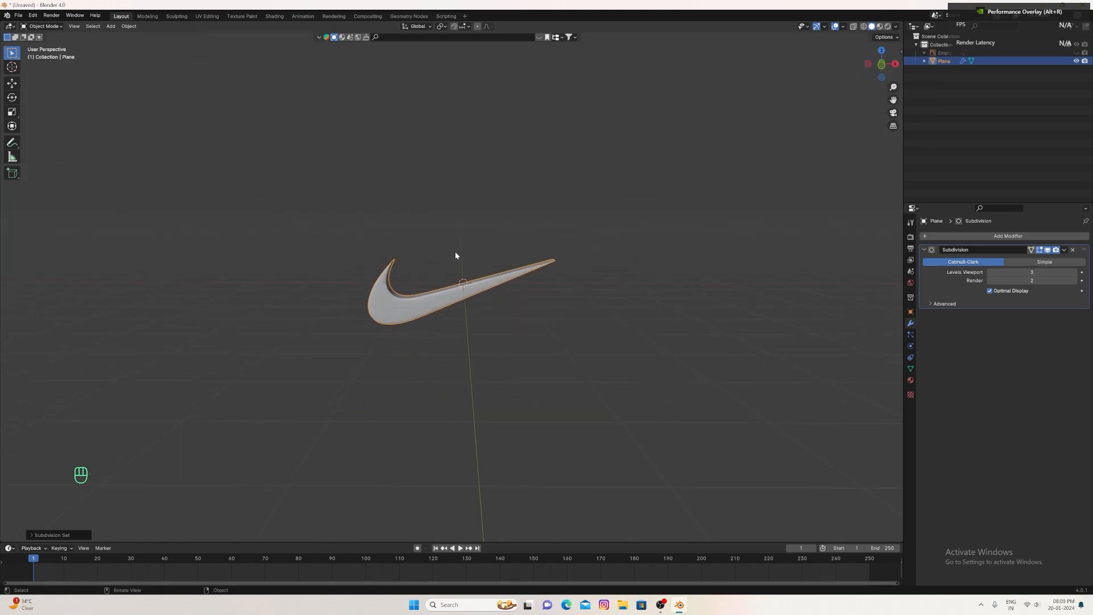
key(shift+a)
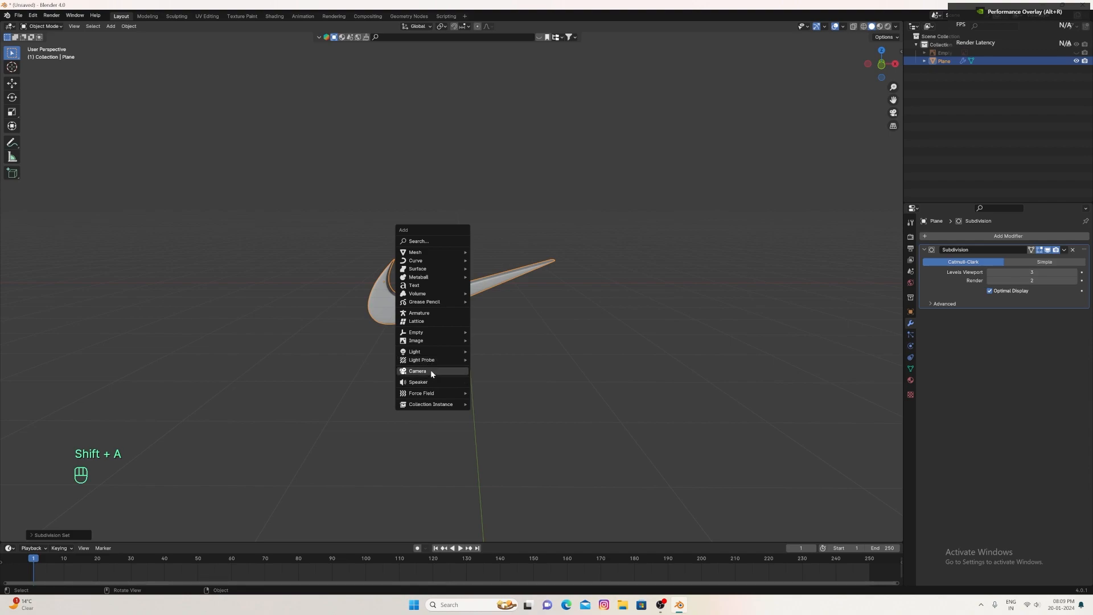
click(420, 370)
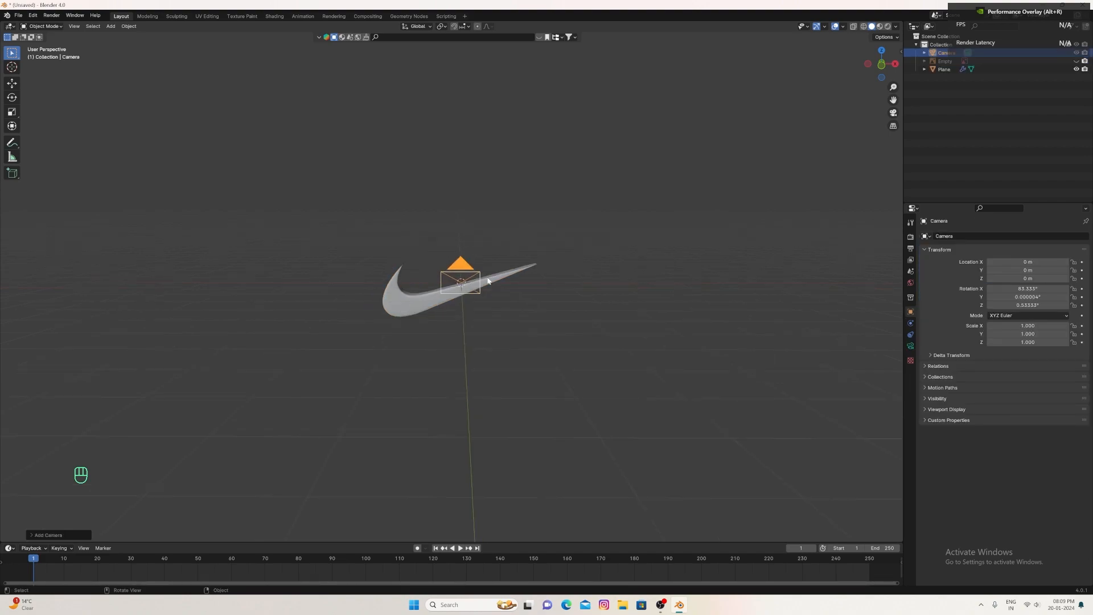
key(g)
key(y)
click(498, 373)
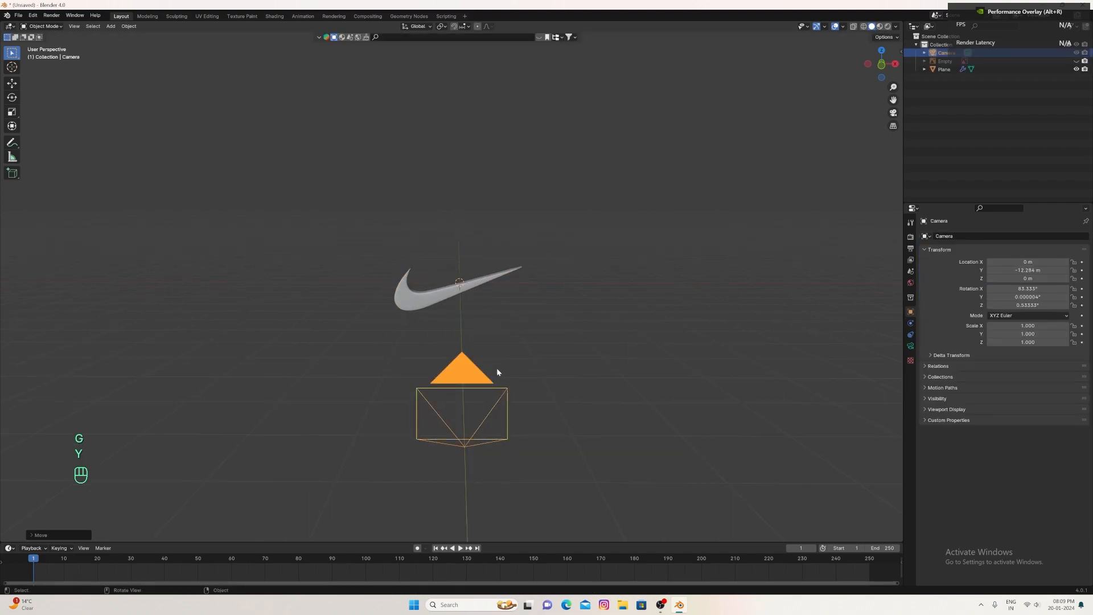
- Look through the camera and set the output resolution Y to 1920 px for a square frame
click(893, 113)
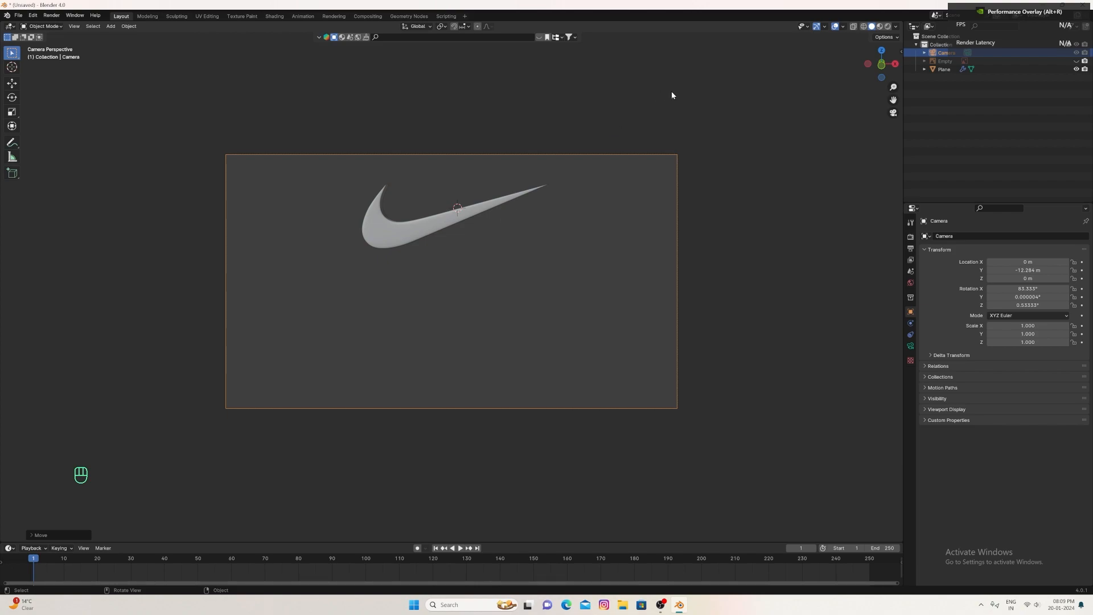
click(910, 248)
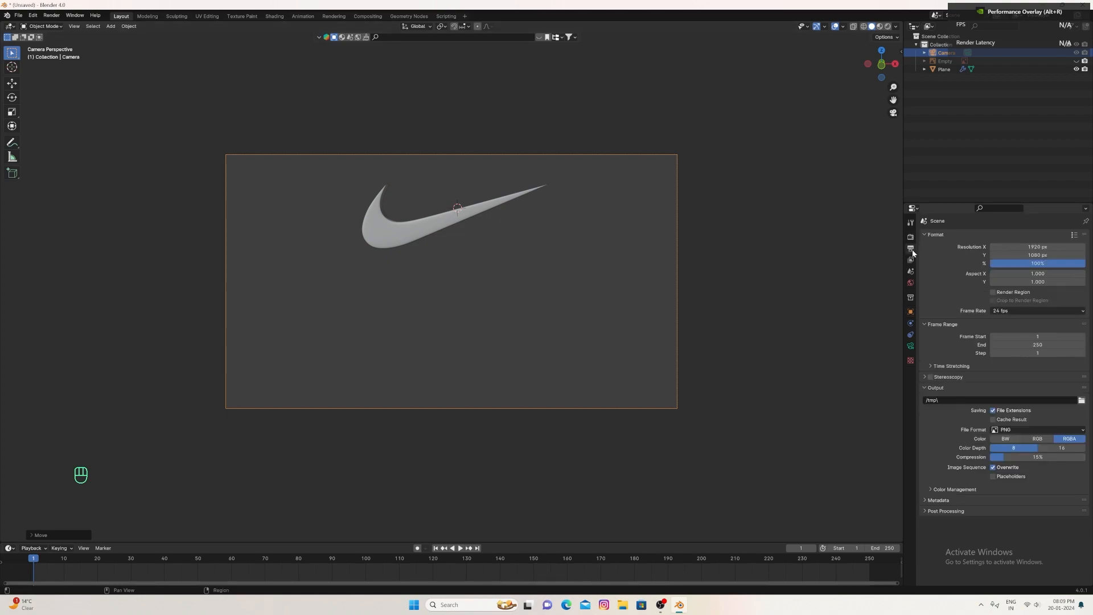
click(1047, 254)
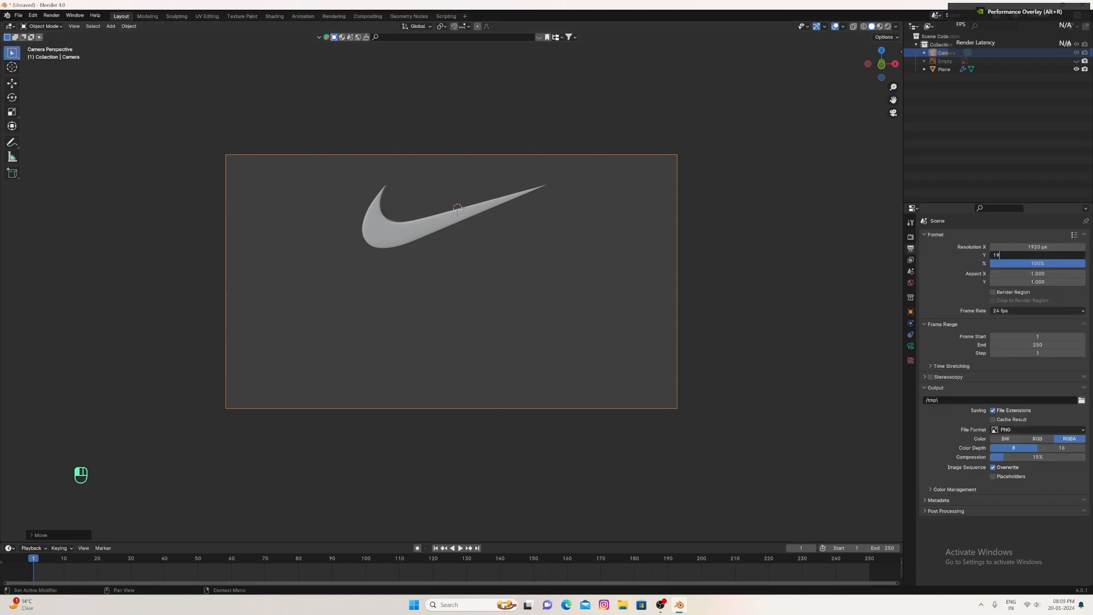
key(Return)
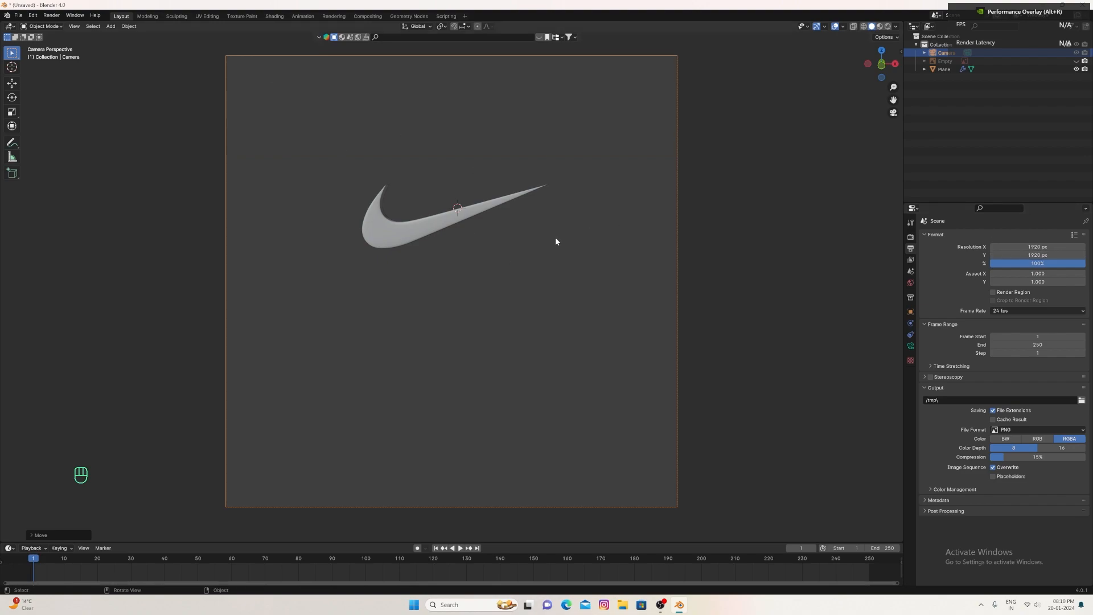
key(ctrl+z)
- Rotate the camera about 6.6° around the global X axis so it faces the swoosh straight on, and check the camera view
key(n)
scroll(750, 165, down, 4)
middle_drag(749, 165, 765, 103)
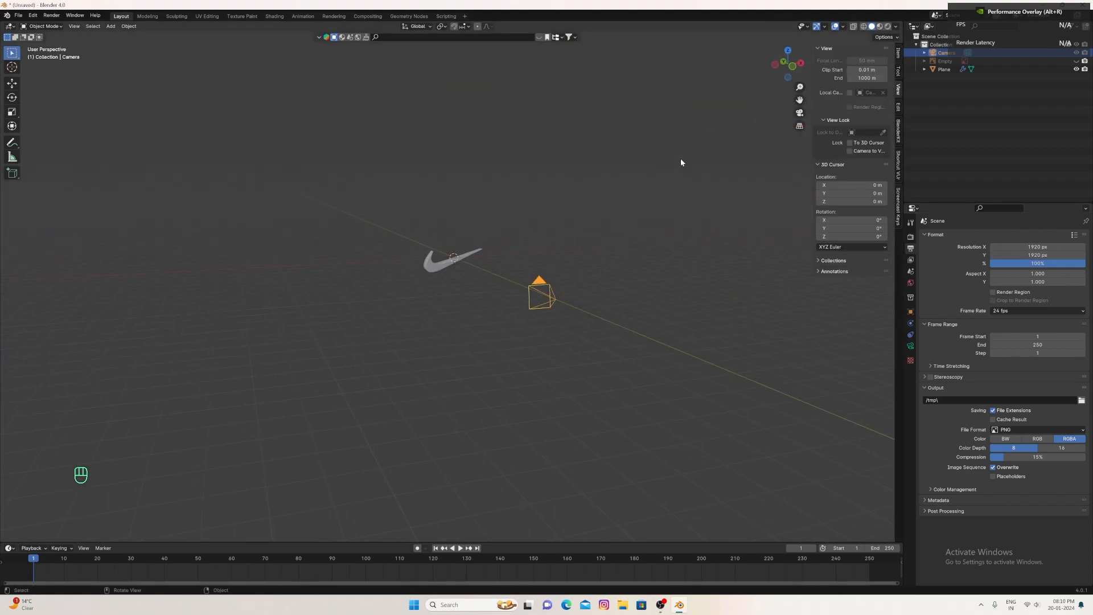
key(r)
key(z)
key(y)
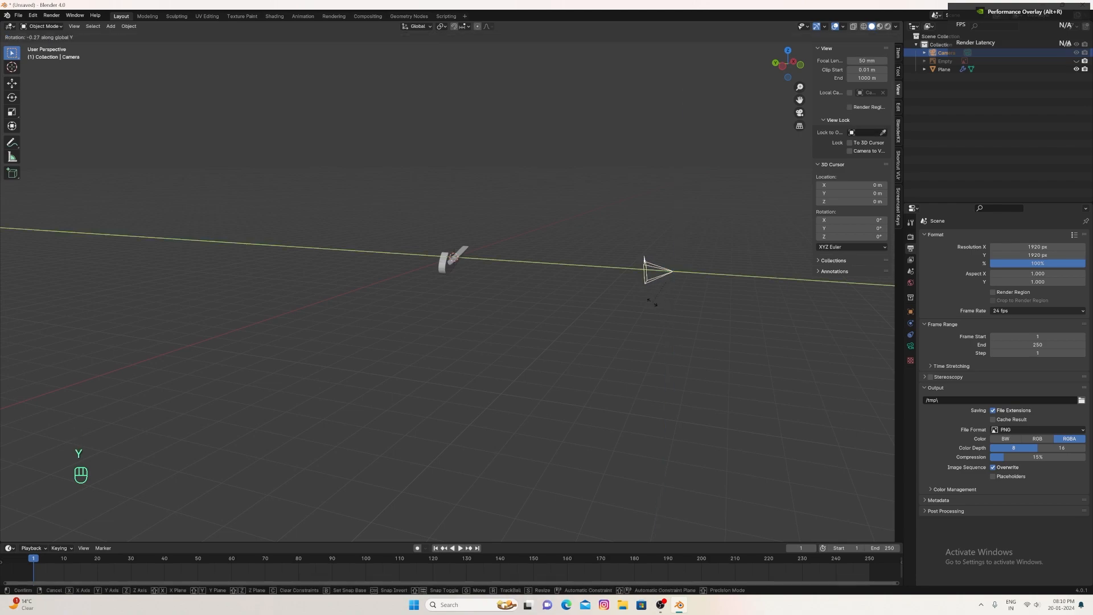
key(x)
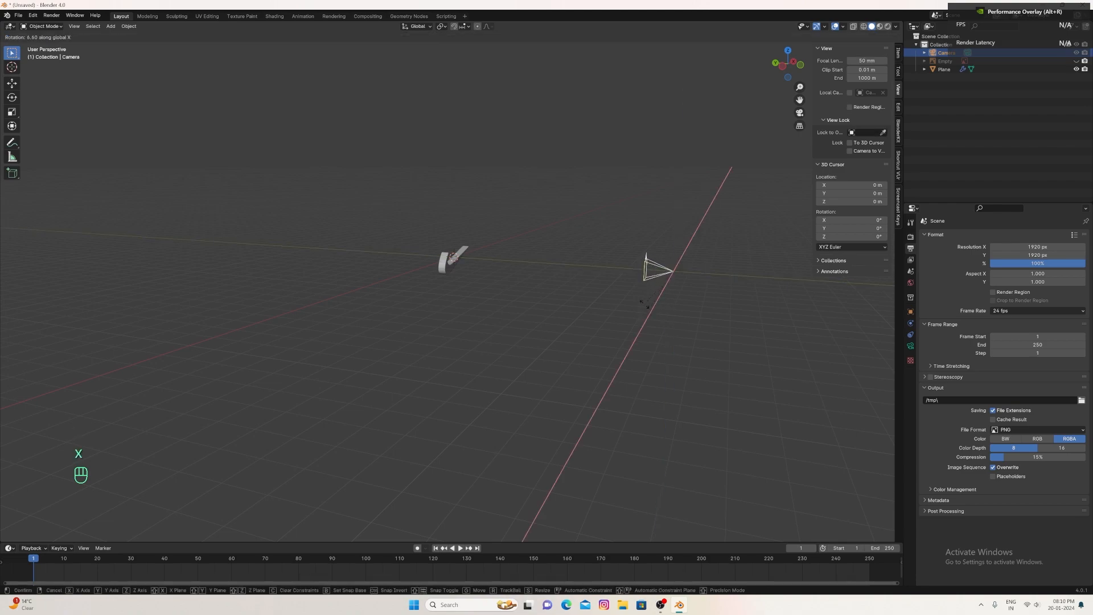
click(769, 152)
click(799, 113)
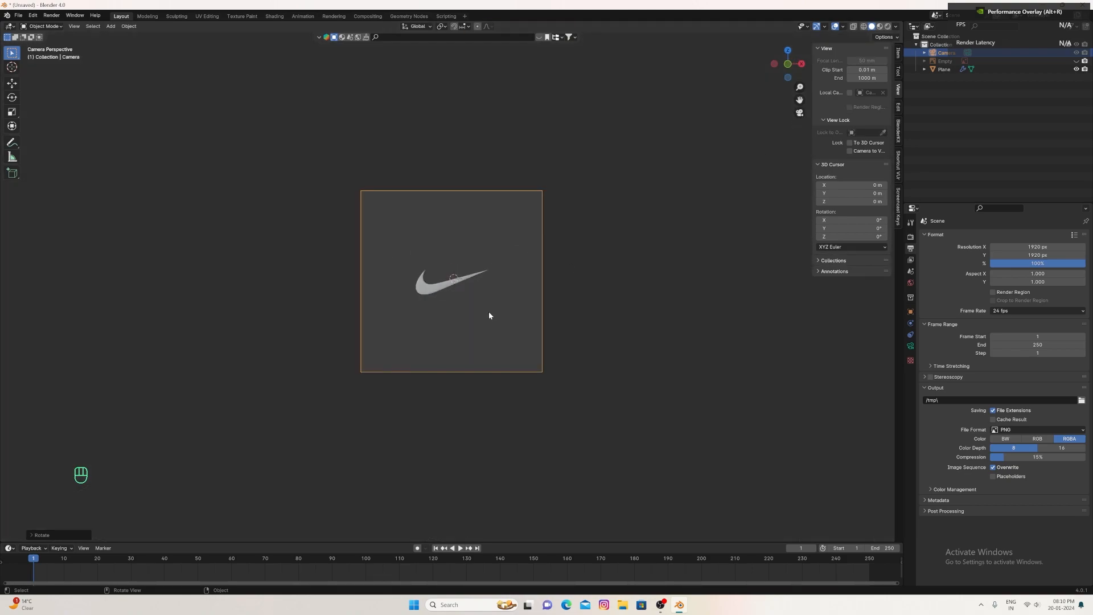
- Try reframing the swoosh with the view locked to the 3D cursor and the camera locked to the view, and release the locks
key(Home)
click(849, 142)
click(849, 151)
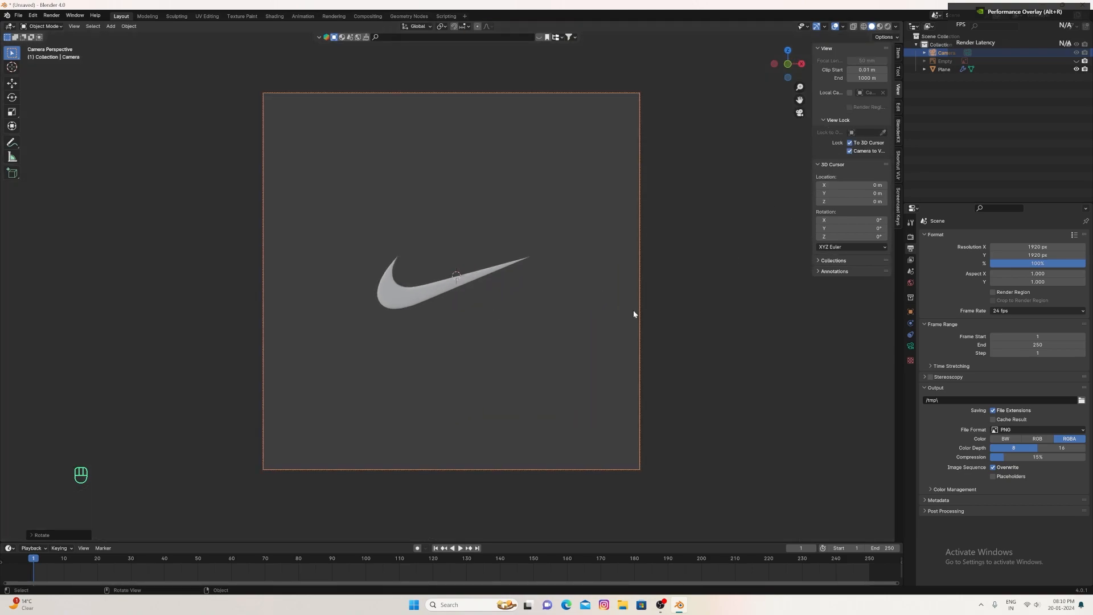
scroll(488, 347, up, 4)
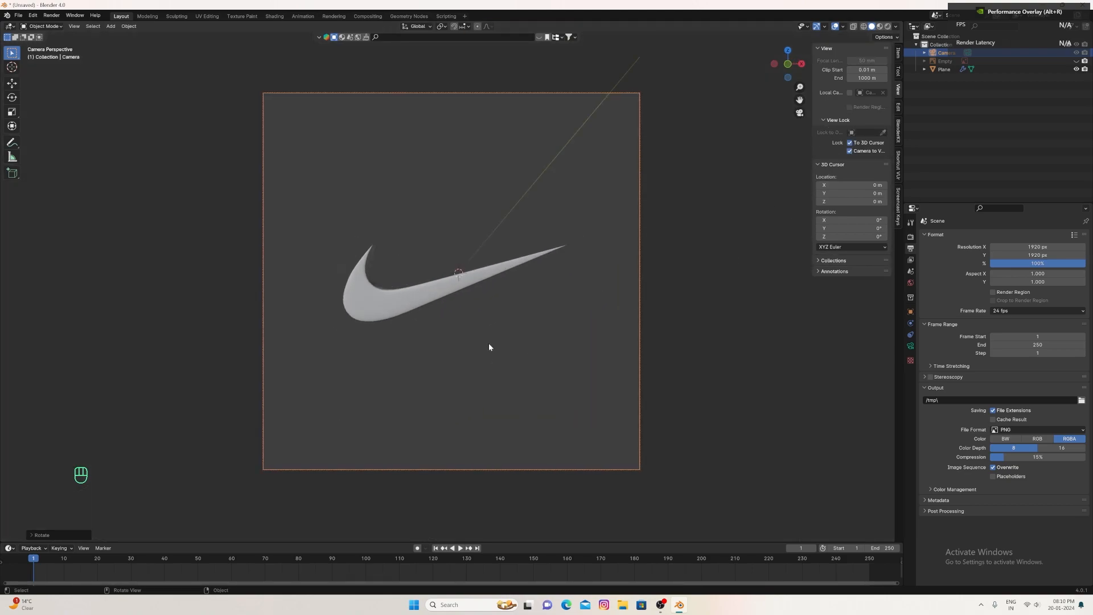
scroll(489, 345, down, 2)
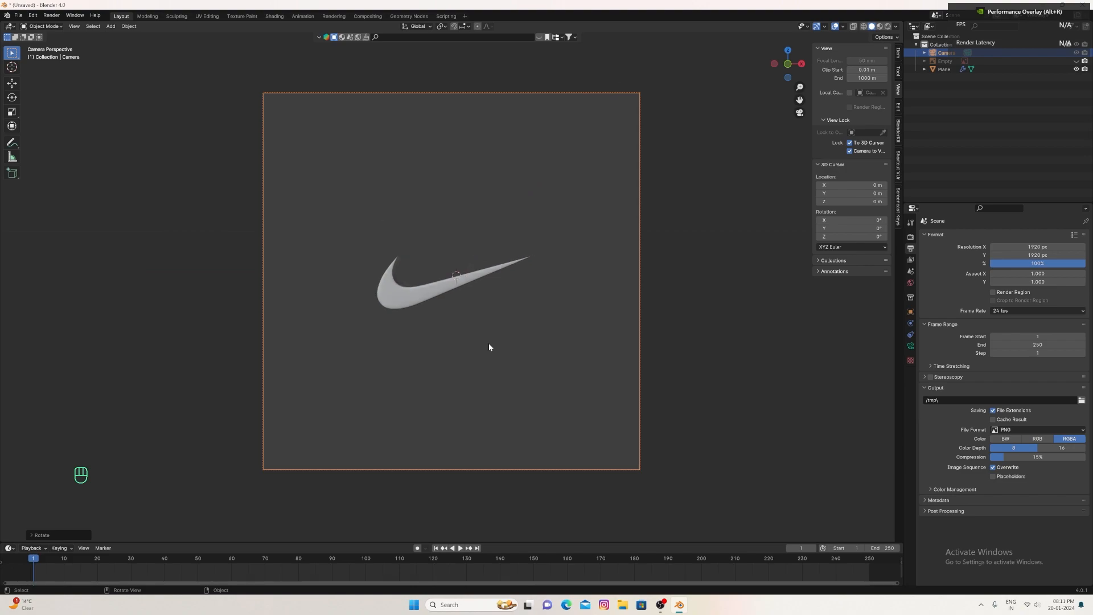
drag(849, 143, 849, 151)
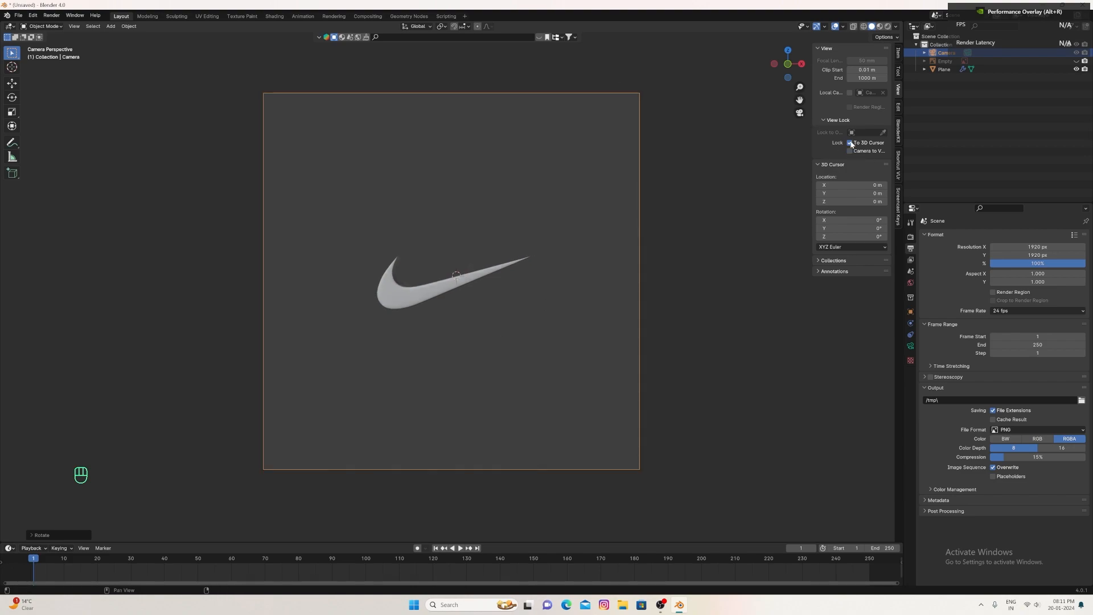
- Move the camera along the Y axis closer to the swoosh so the logo fills more of the frame
key(g)
key(y)
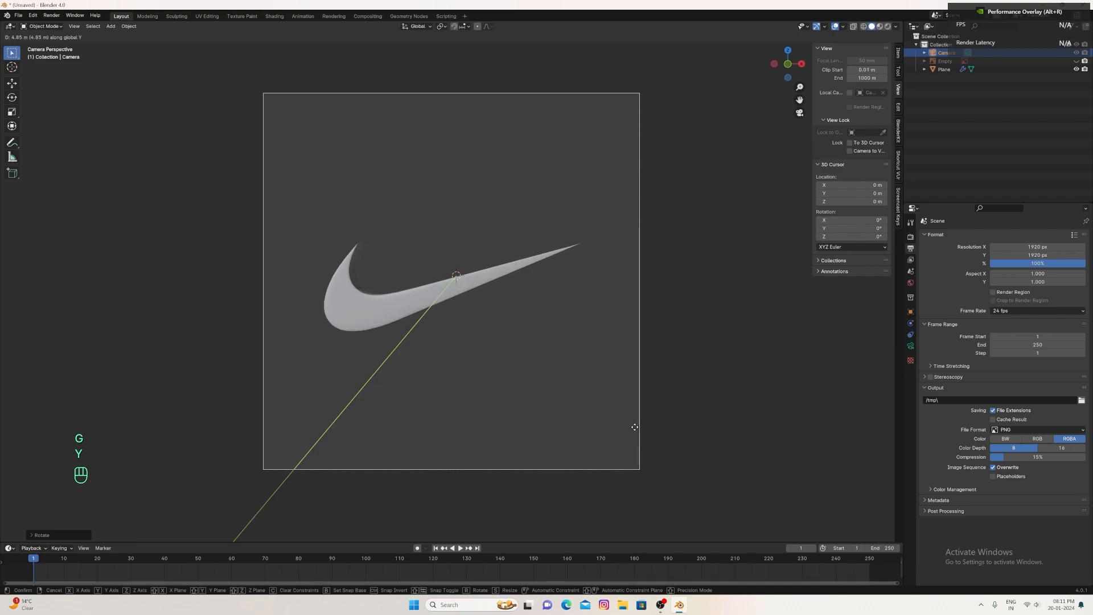
click(608, 414)
middle_drag(607, 422, 743, 169)
drag(803, 59, 831, 75)
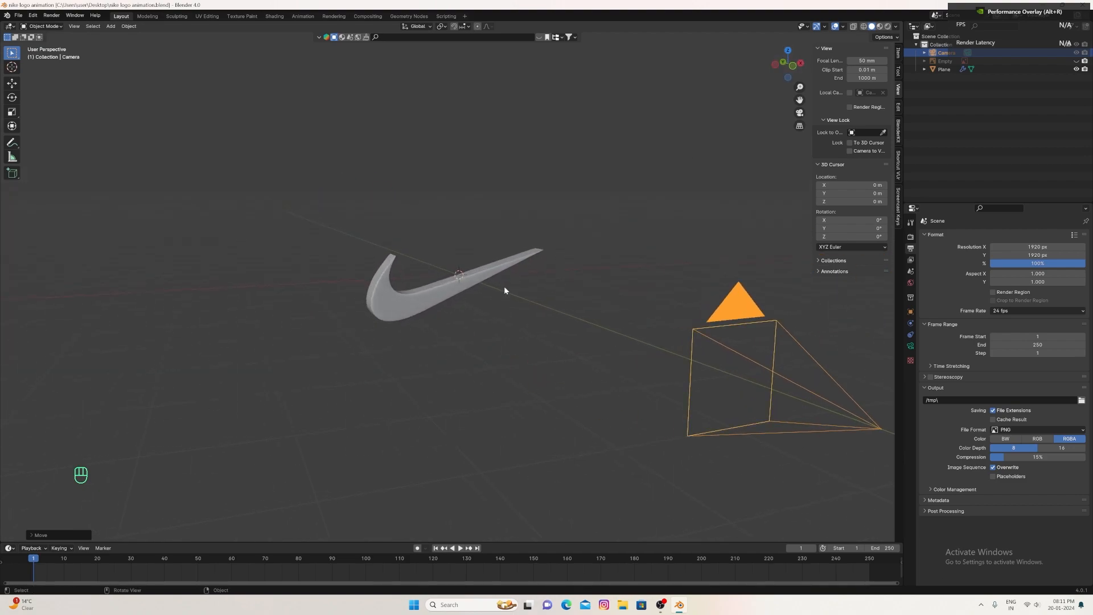
- Add a Plain Axes empty at the world origin in the middle of the swoosh
scroll(504, 285, up, 2)
key(n)
key(shift+a)
mouse_move(431, 116)
mouse_move(434, 195)
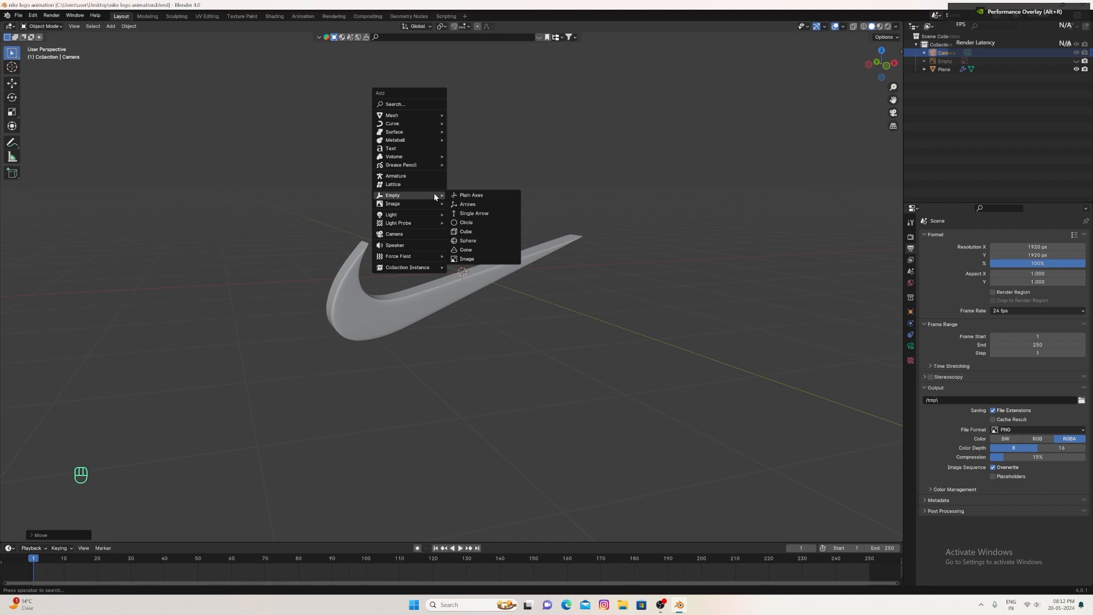
click(467, 196)
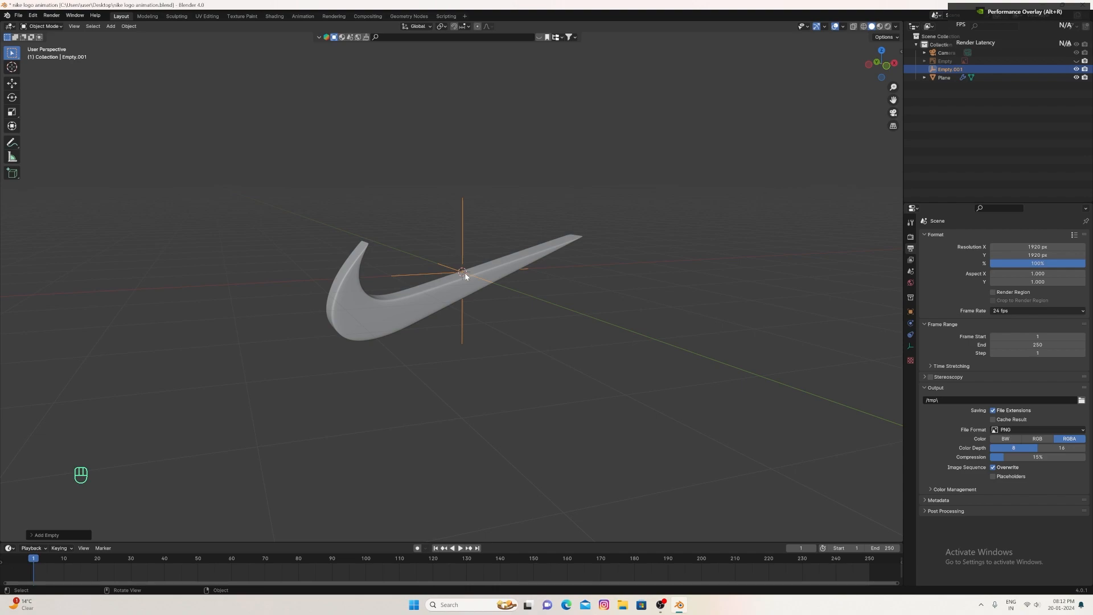
- Try parenting the new empty to the camera with the Object option
scroll(463, 297, down, 2)
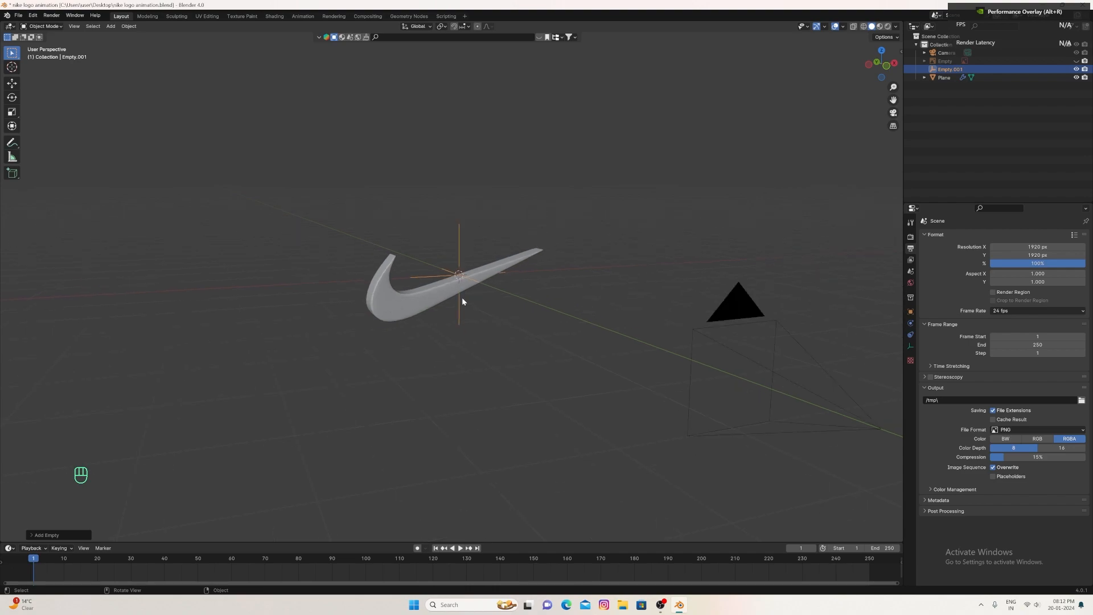
shift+click(725, 301)
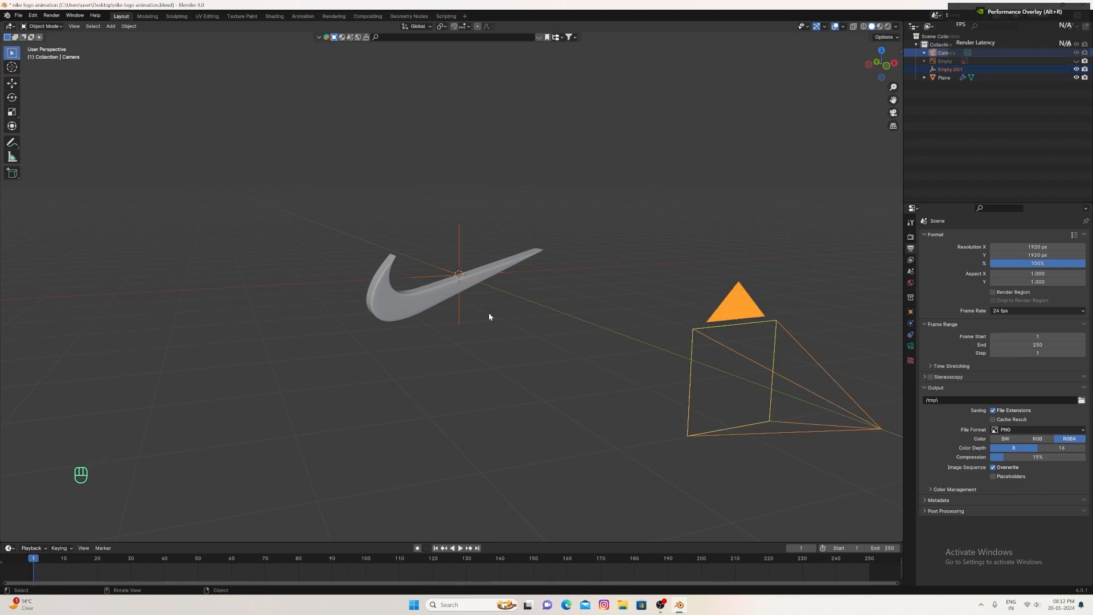
key(ctrl+p)
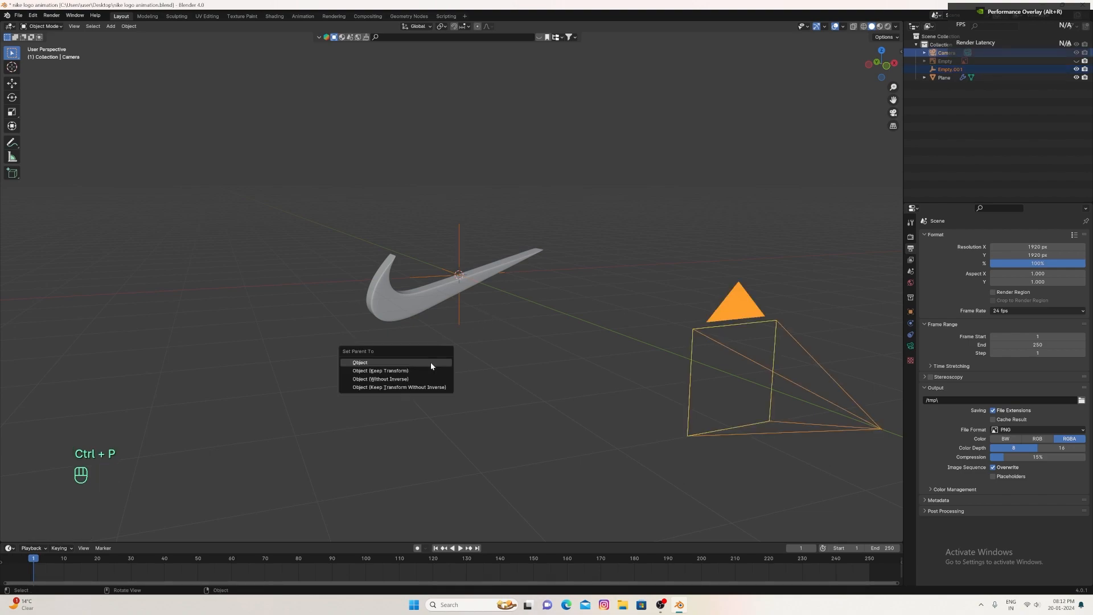
click(430, 362)
scroll(558, 322, down, 3)
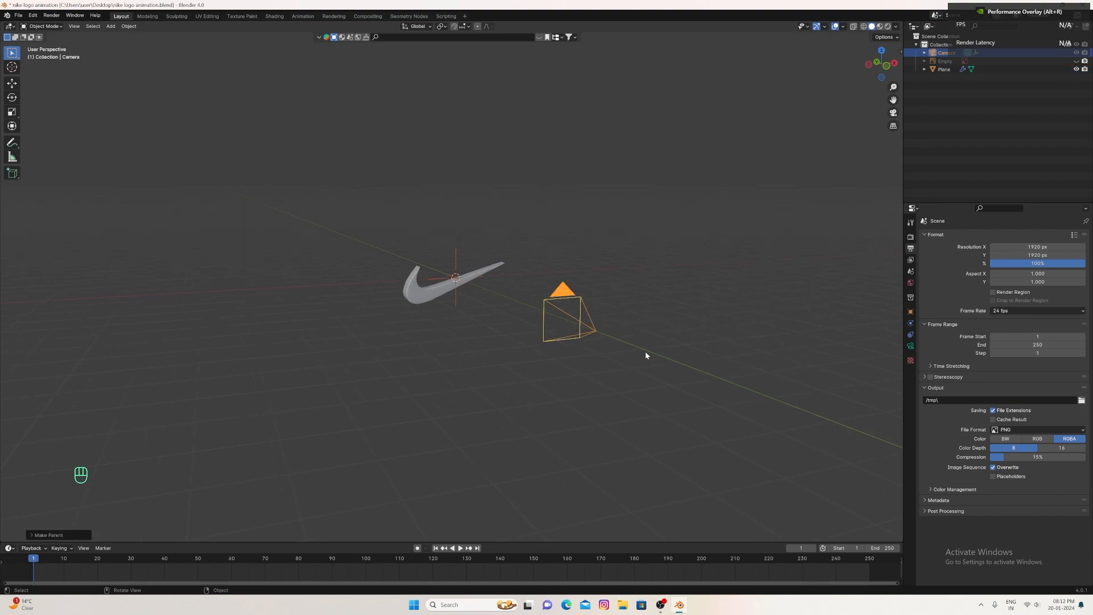
- Try moving the camera freely to test whether its parenting with the empty works the right way round
click(556, 300)
click(567, 293)
key(g)
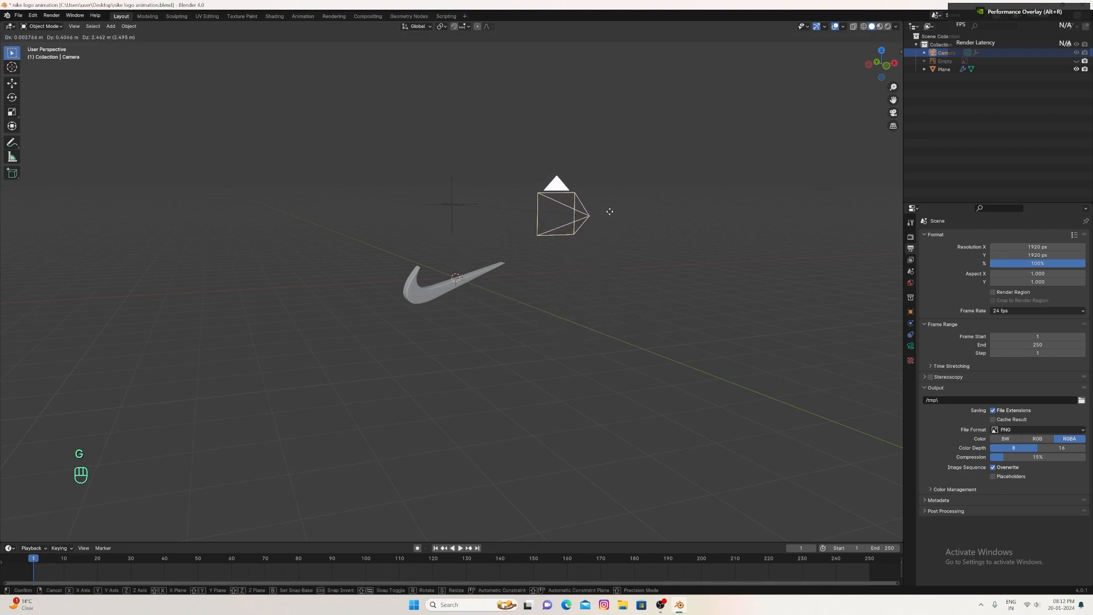
click(632, 321)
drag(886, 66, 905, 103)
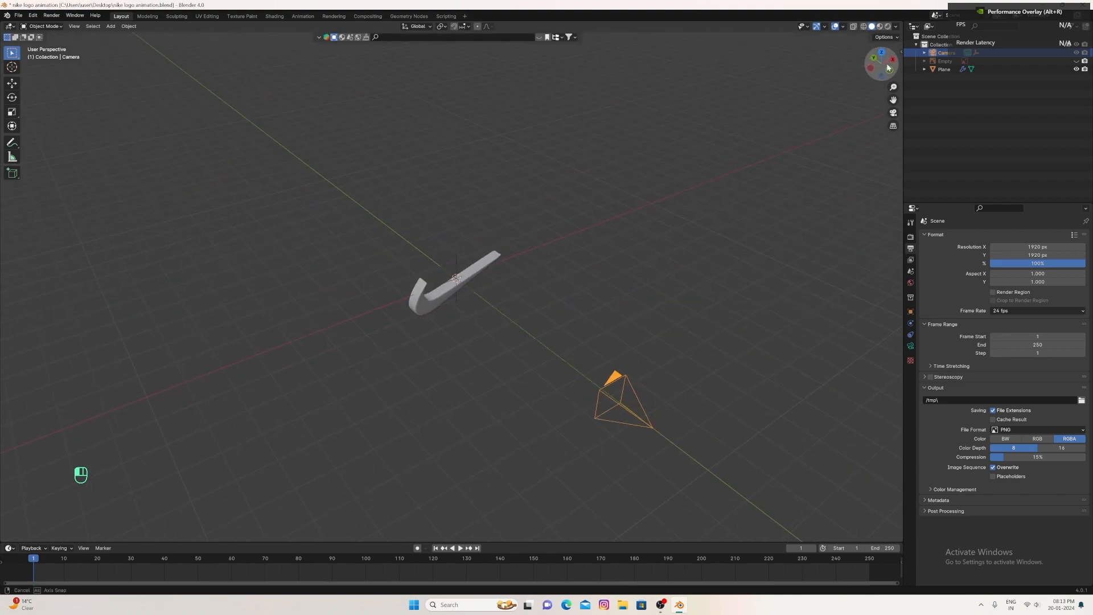
key(g)
right_click(538, 357)
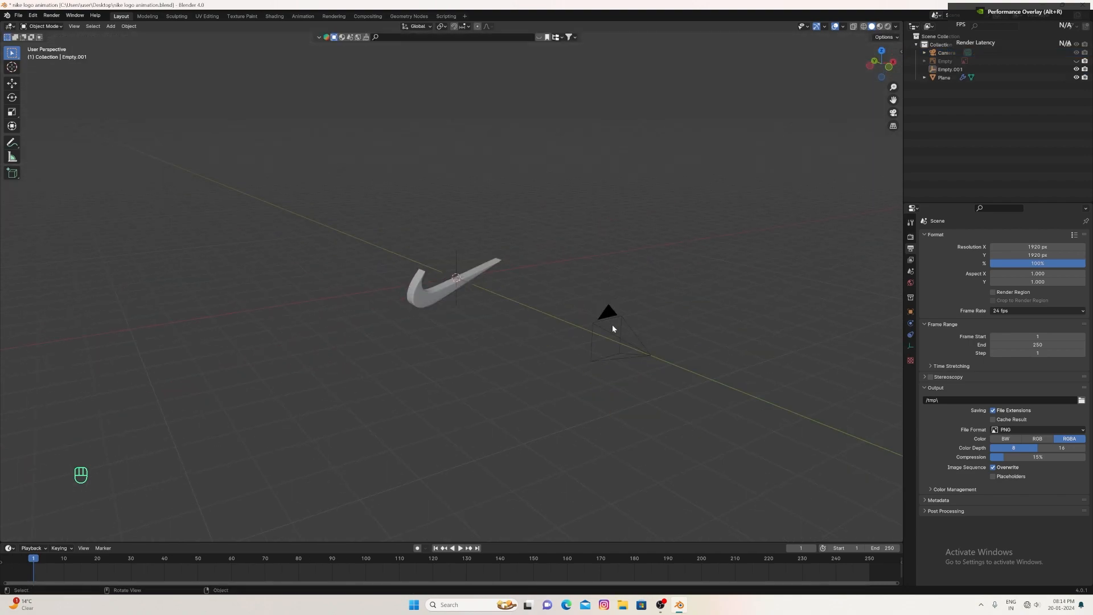
- Parent the camera to the new empty with the Object option, and test-move the empty without keeping the move
click(613, 325)
shift+click(456, 260)
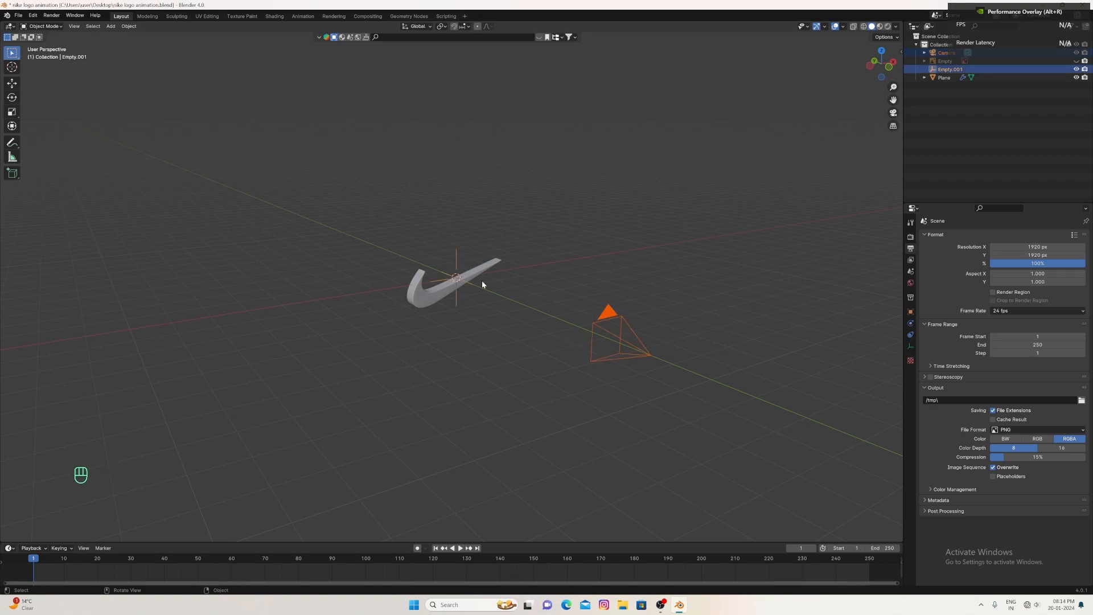
key(ctrl+p)
click(487, 300)
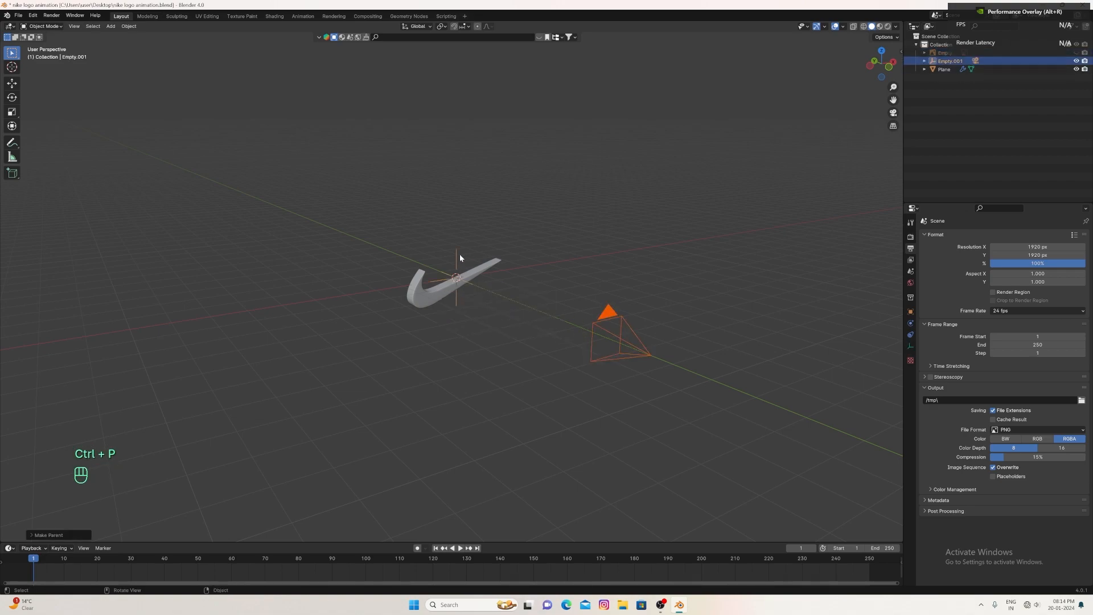
key(g)
right_click(566, 271)
- Try rotating the empty around the global Z axis to orbit the camera, and check the result through the camera
click(470, 257)
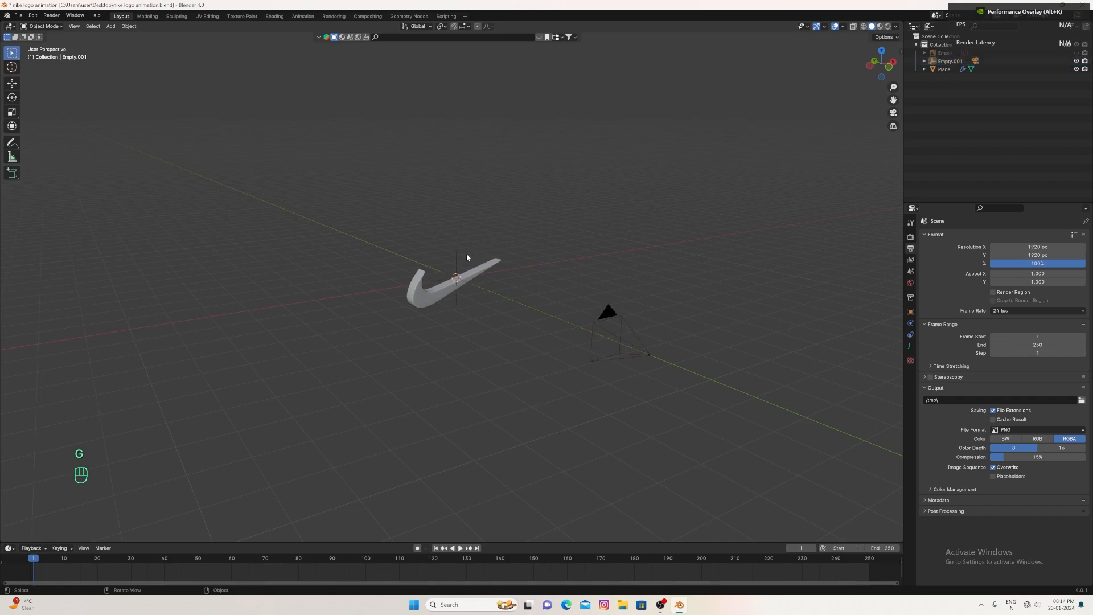
click(456, 264)
key(r)
key(z)
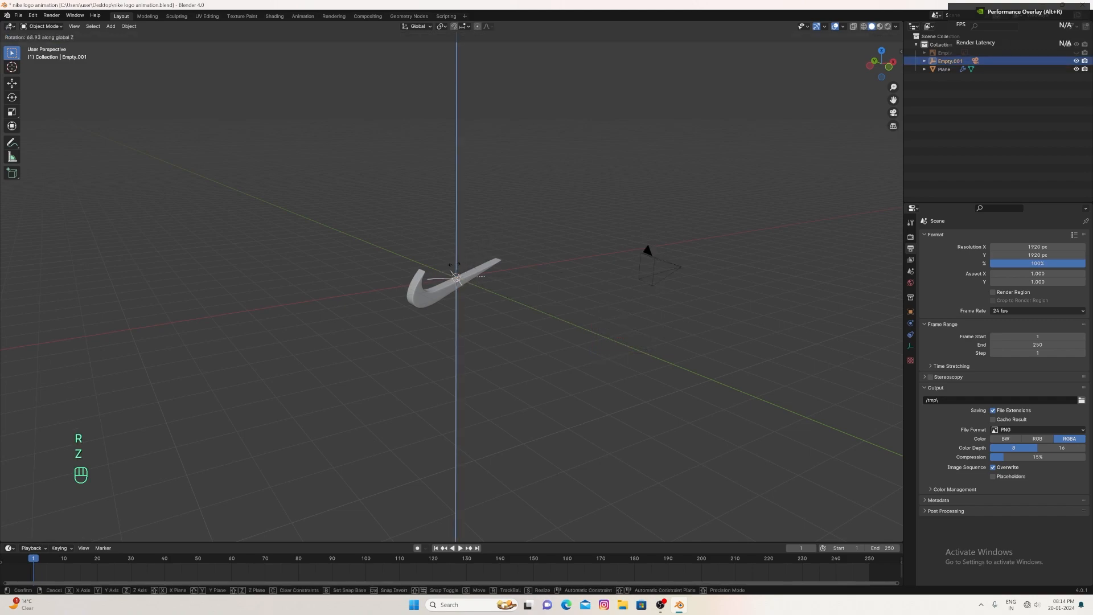
click(576, 260)
key(KP_0)
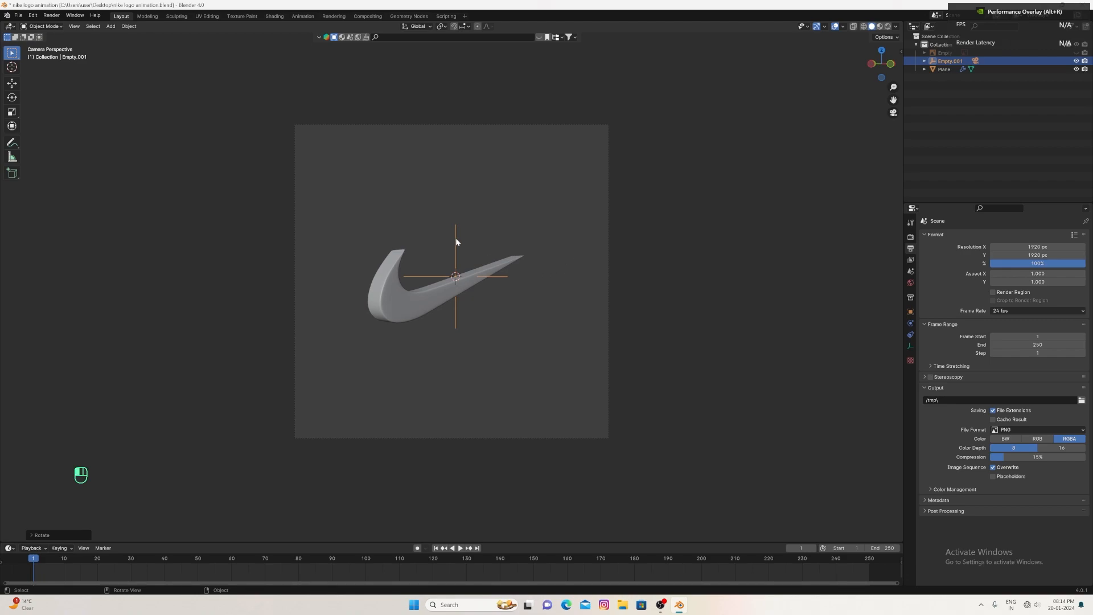
- Test the empty's Z rotation again in camera view, undo the test rotations and cancel one more trial rotation
key(r)
key(z)
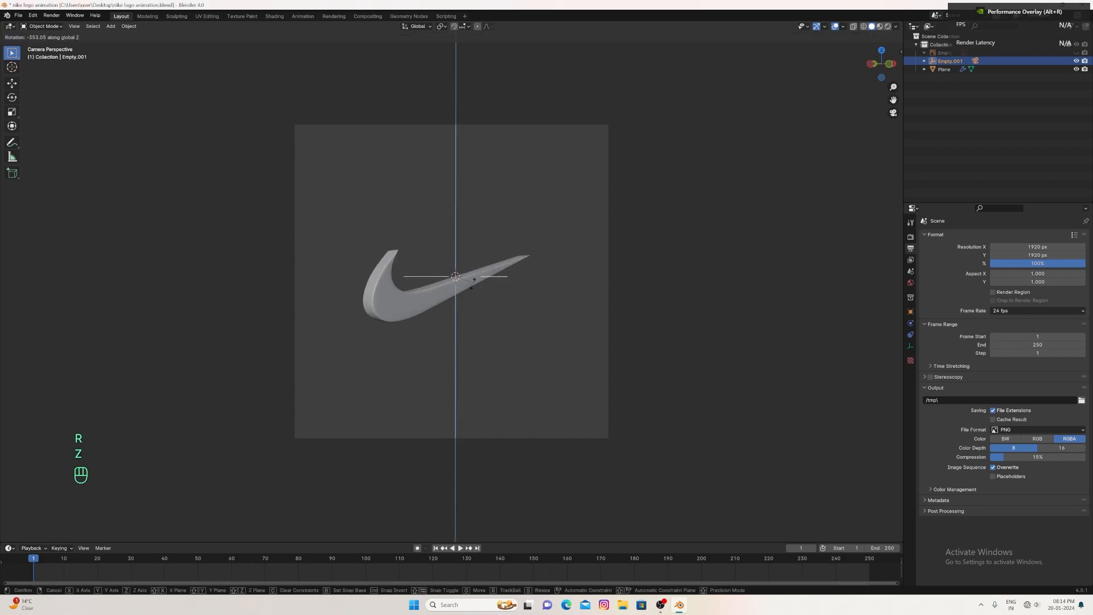
click(557, 267)
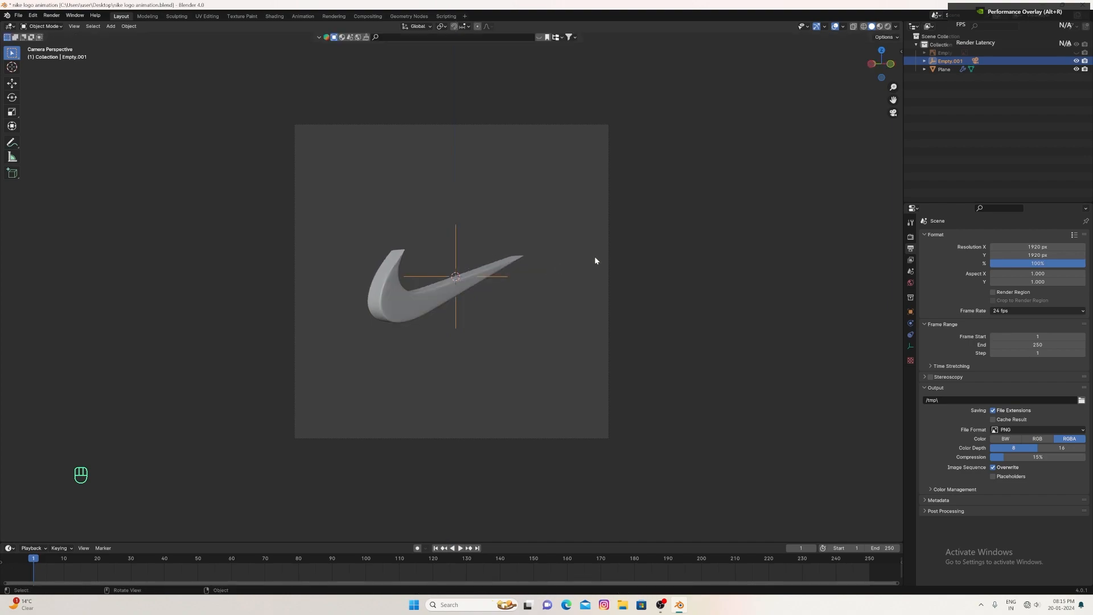
key(KP_0)
drag(882, 64, 845, 67)
key(ctrl+z)
key(ctrl+z)
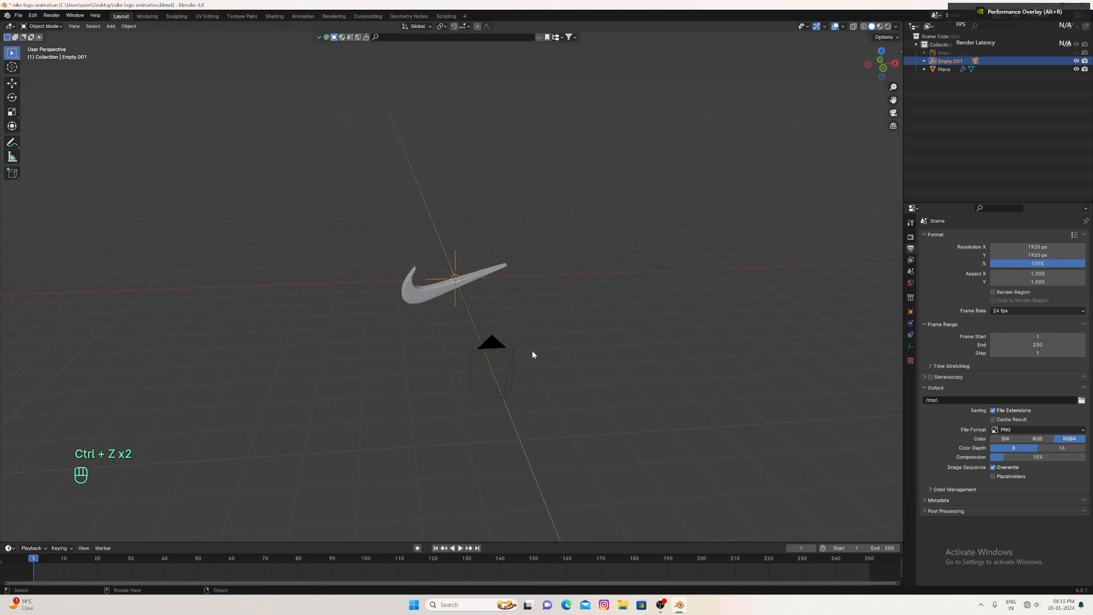
key(r)
key(z)
right_click(561, 365)
- Enlarge the timeline area and insert a rotation keyframe for the empty at frame 1
drag(498, 542, 498, 458)
key(i)
key(i)
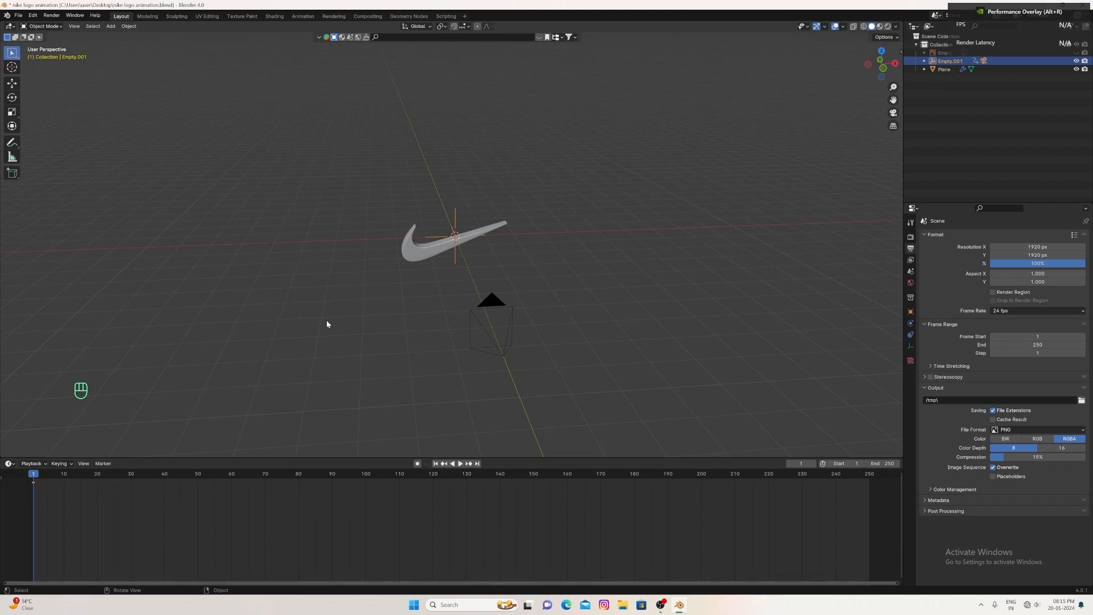
- Go to frame 200 and set the animation's end frame to 200
drag(205, 512, 705, 507)
click(882, 463)
text(200)
key(Return)
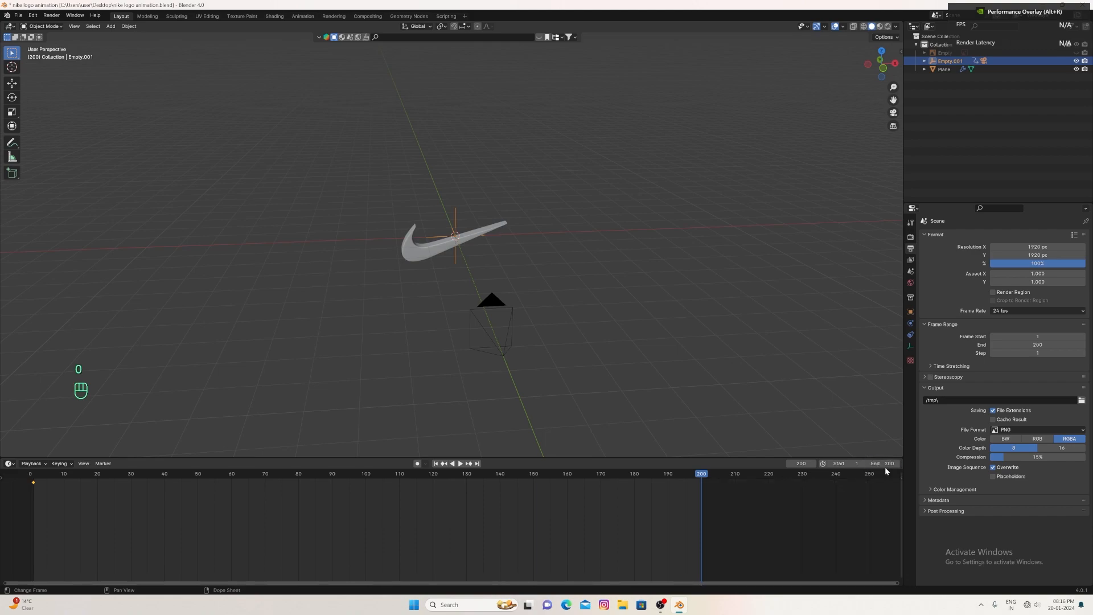
- Set the empty's Z rotation for a full positive turn and keyframe it at frame 200
click(911, 312)
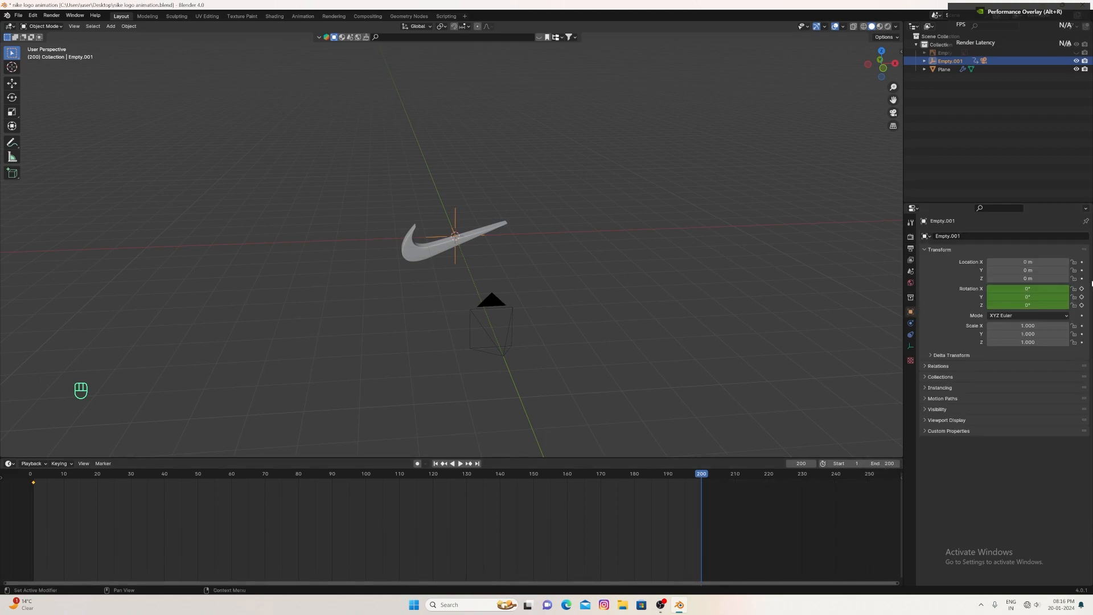
click(1027, 305)
key(Return)
click(1081, 306)
- Play the orbit animation from the first frame and watch its direction through the camera
drag(700, 476, 30, 461)
key(space)
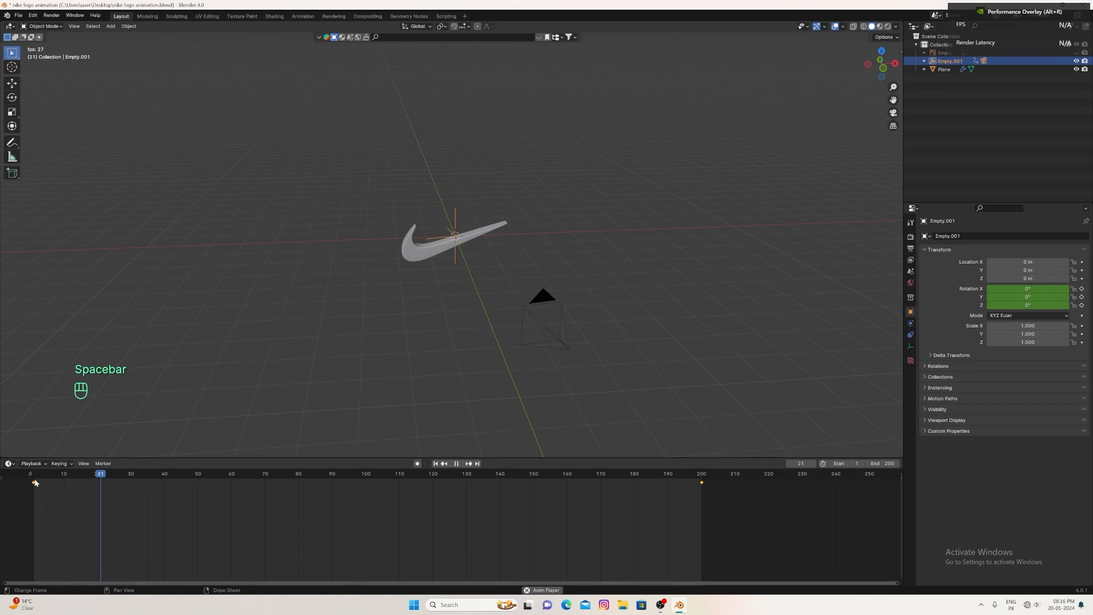
click(893, 113)
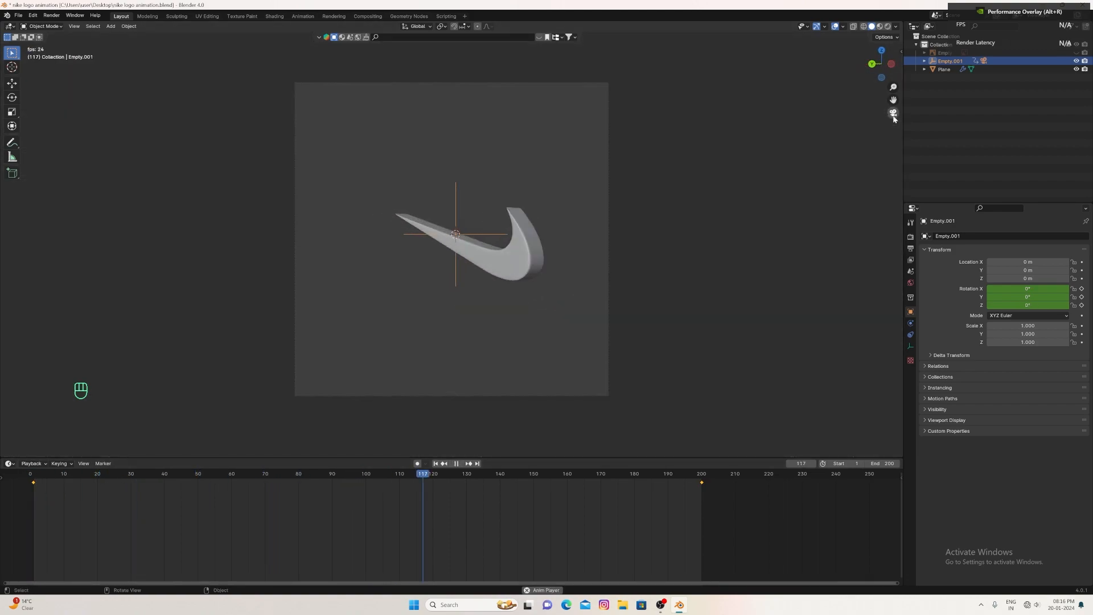
key(space)
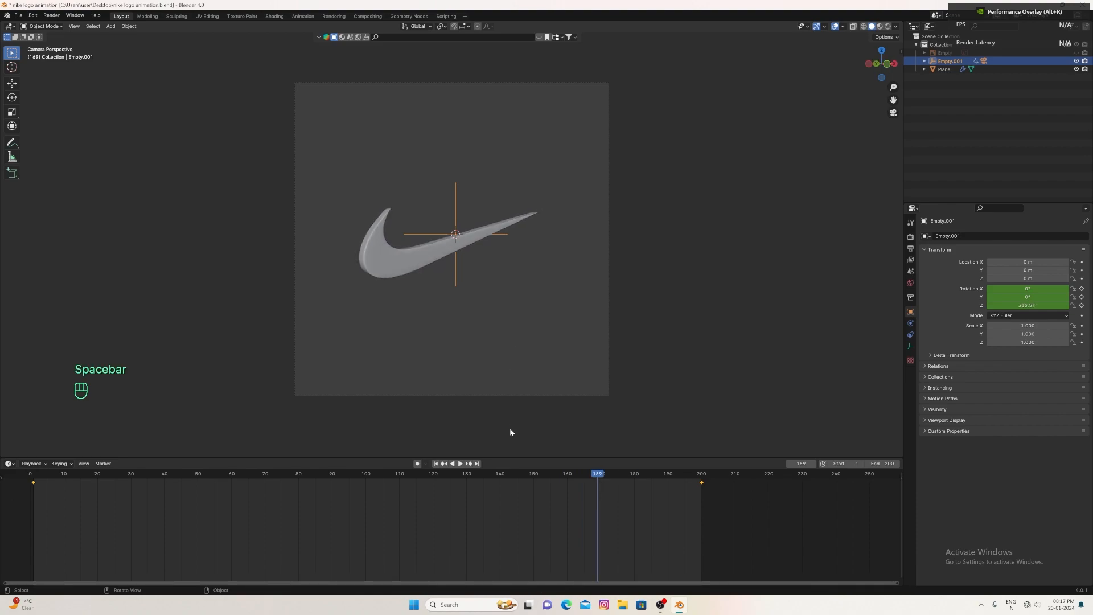
- Delete the keyframe at frame 200, set the empty's Z rotation to -360° and keyframe it there
drag(731, 519, 701, 469)
key(x)
click(698, 483)
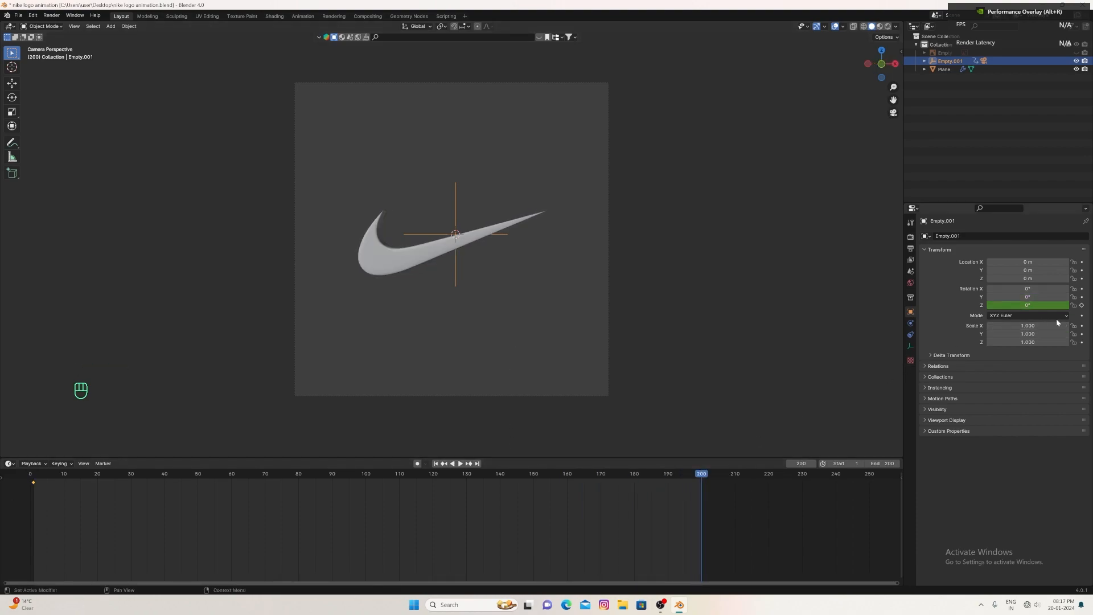
click(1008, 305)
text(-360)
key(Return)
key(i)
- Play the reversed orbit animation from the start in camera view, and return to frame 1
drag(700, 476, 28, 487)
key(space)
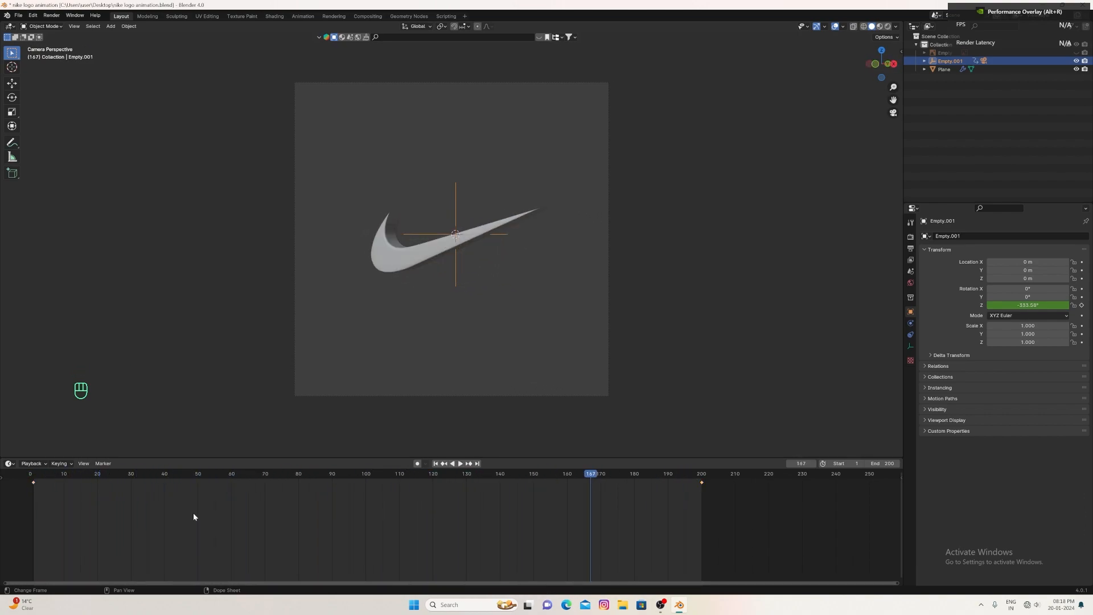
key(space)
key(space)
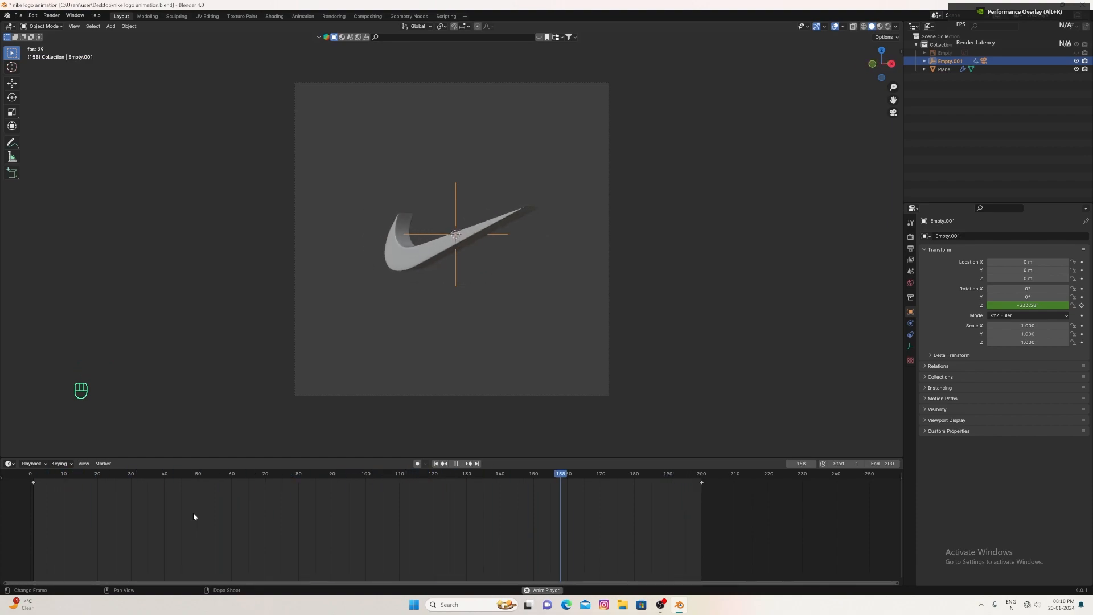
key(Escape)
- Switch the timeline area to the Graph Editor and fit the empty's Z rotation curve in view
click(8, 463)
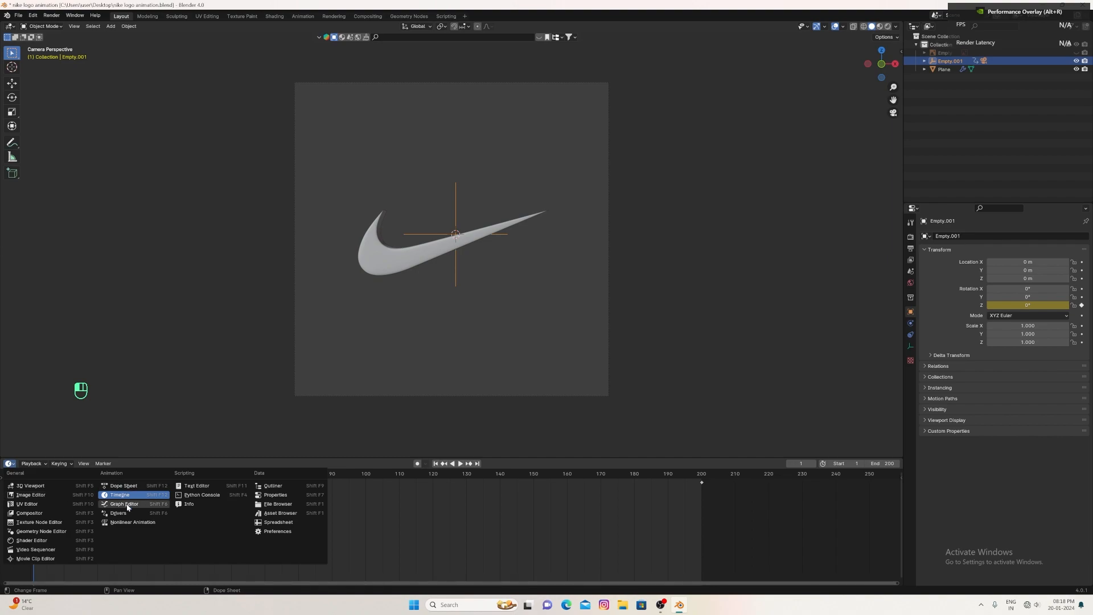
click(123, 503)
scroll(243, 526, down, 3)
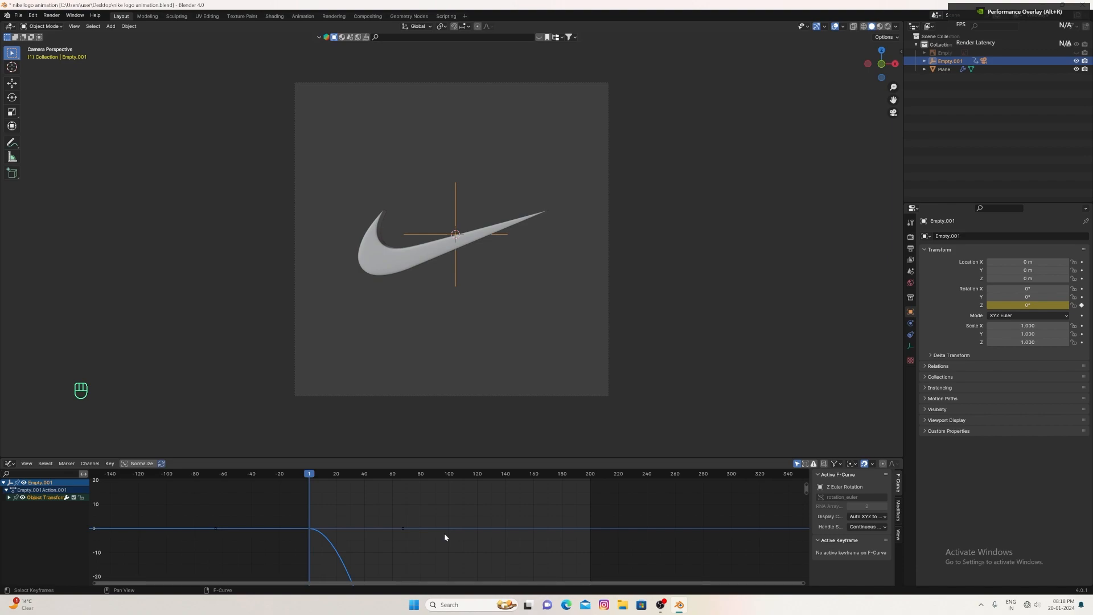
scroll(431, 544, down, 12)
scroll(432, 543, up, 6)
drag(809, 486, 792, 500)
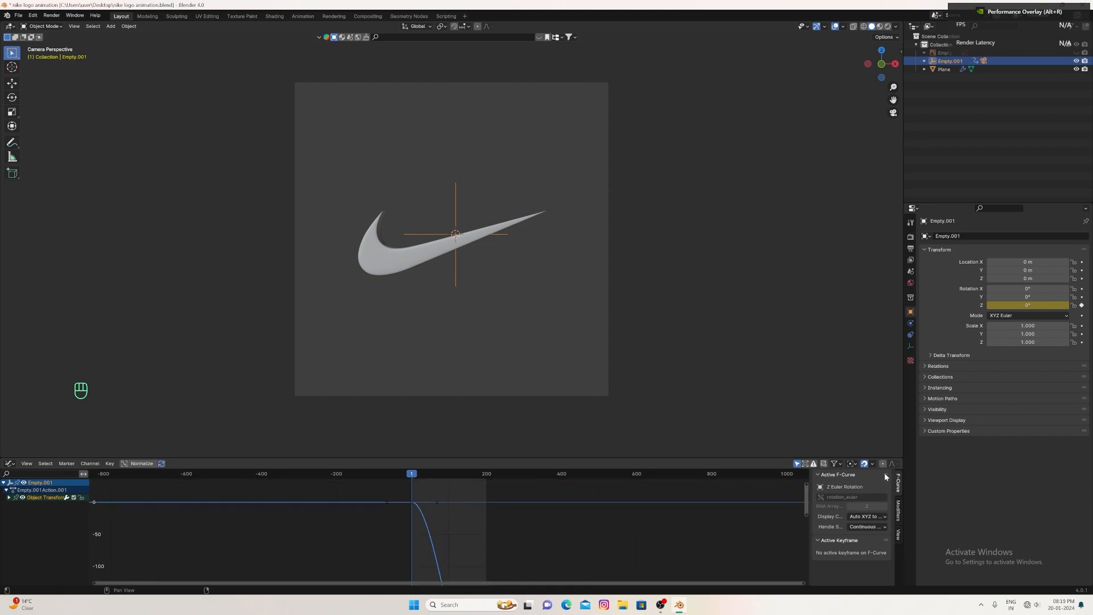
- Collapse the Active F-Curve and Active Keyframe sections beside the rotation curve
click(820, 475)
click(817, 485)
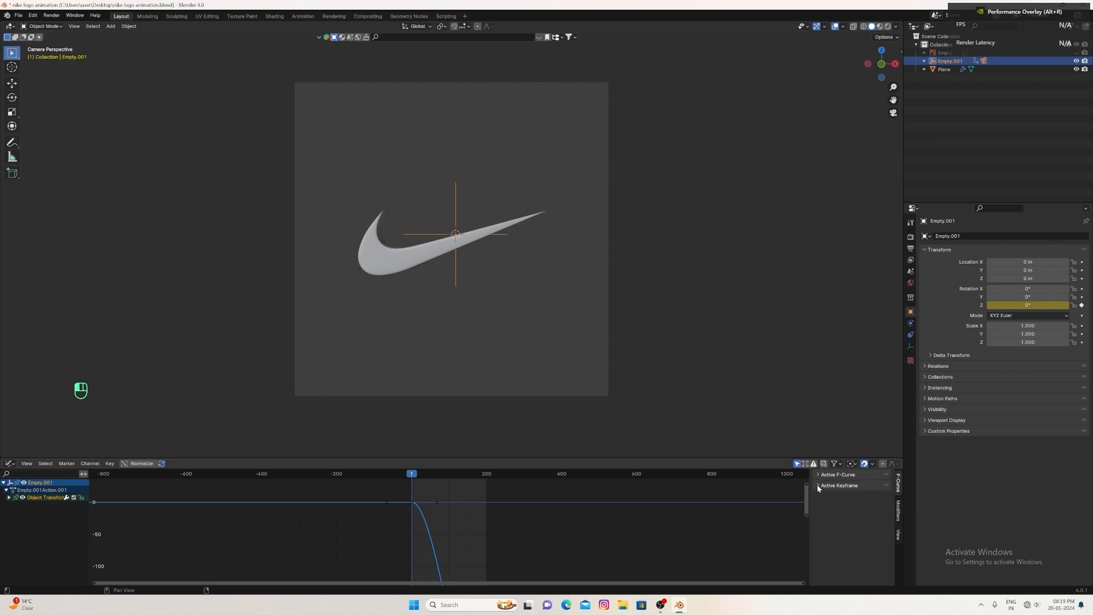
drag(805, 497, 807, 505)
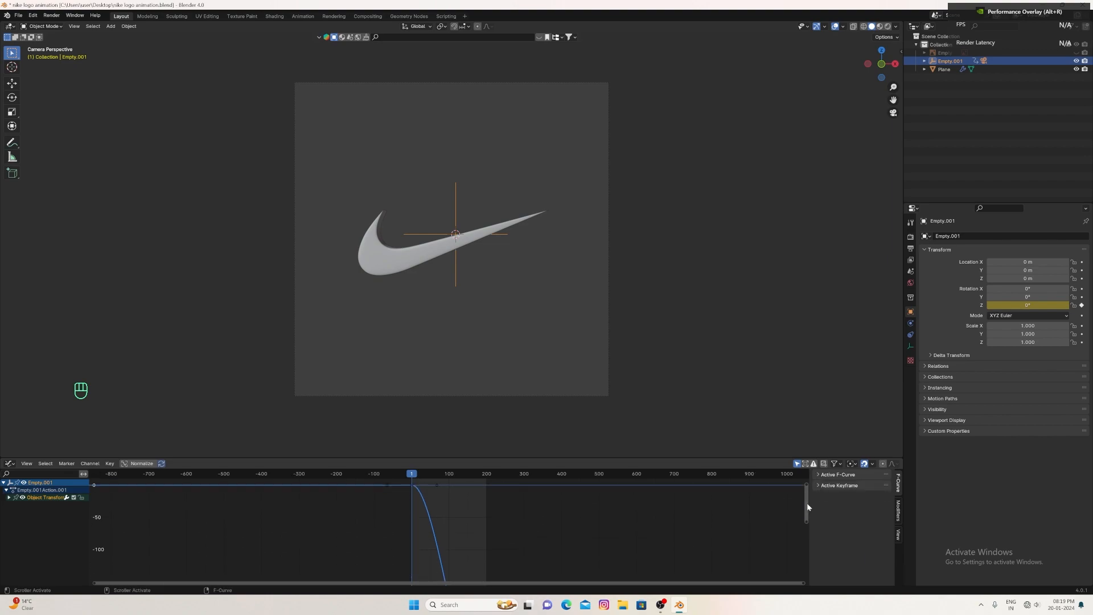
scroll(544, 556, up, 2)
scroll(539, 547, down, 2)
drag(804, 499, 800, 479)
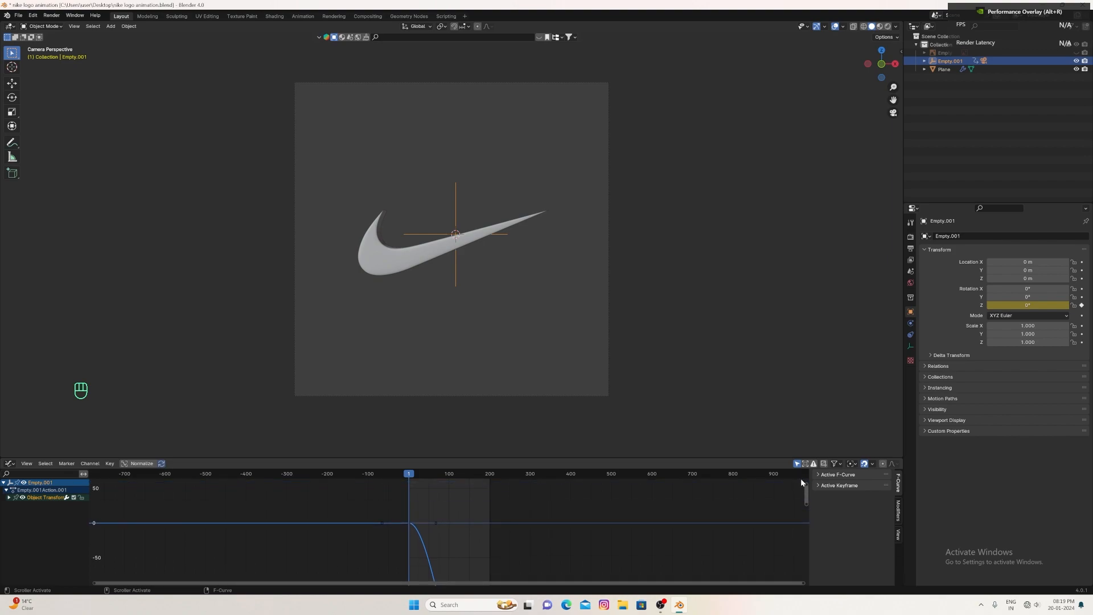
- Select both keyframes of the empty's Z rotation curve and set their interpolation mode to Linear
drag(354, 506, 496, 531)
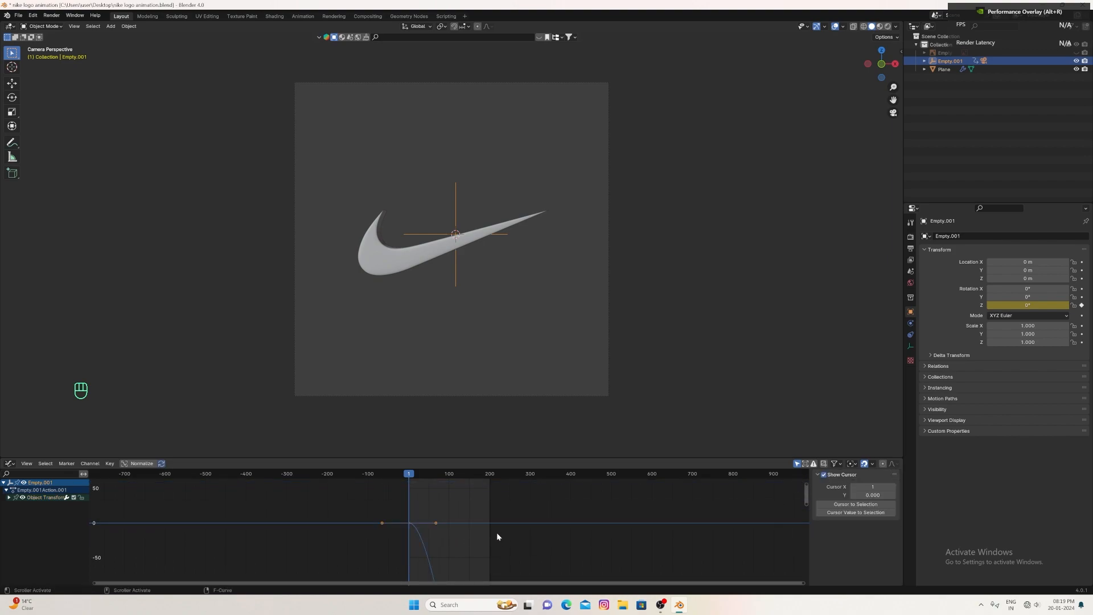
scroll(496, 532, down, 3)
scroll(496, 532, down, 8)
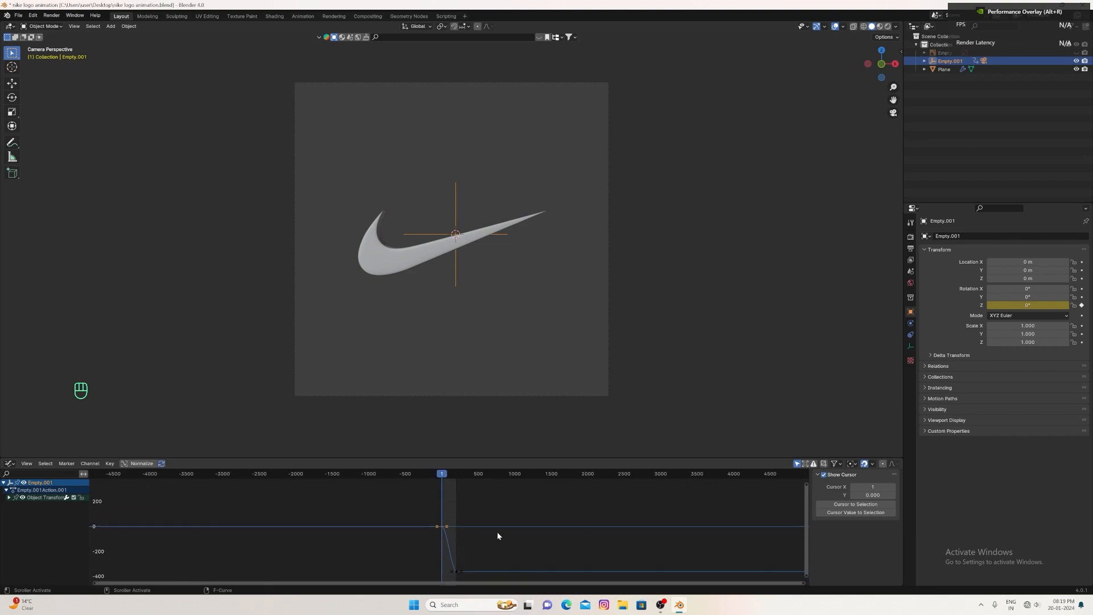
scroll(496, 532, down, 9)
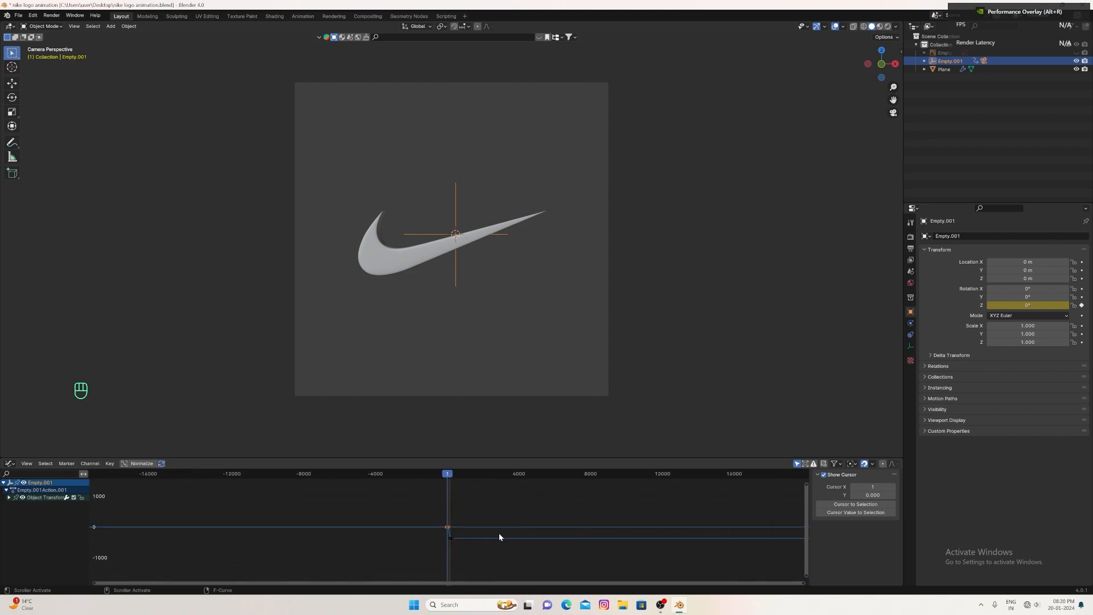
scroll(503, 533, up, 10)
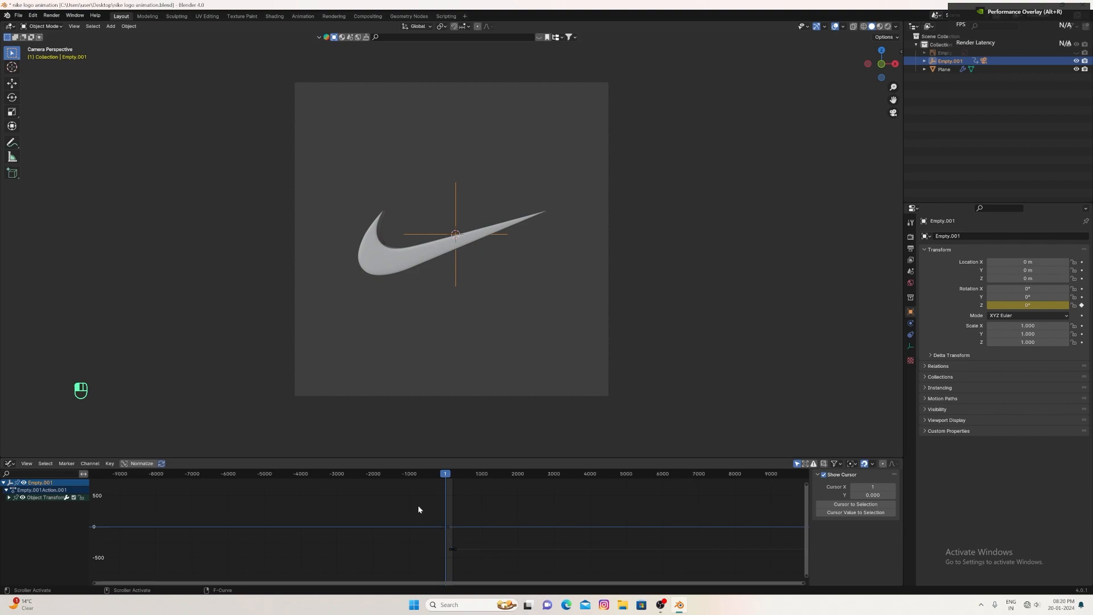
drag(443, 473, 442, 477)
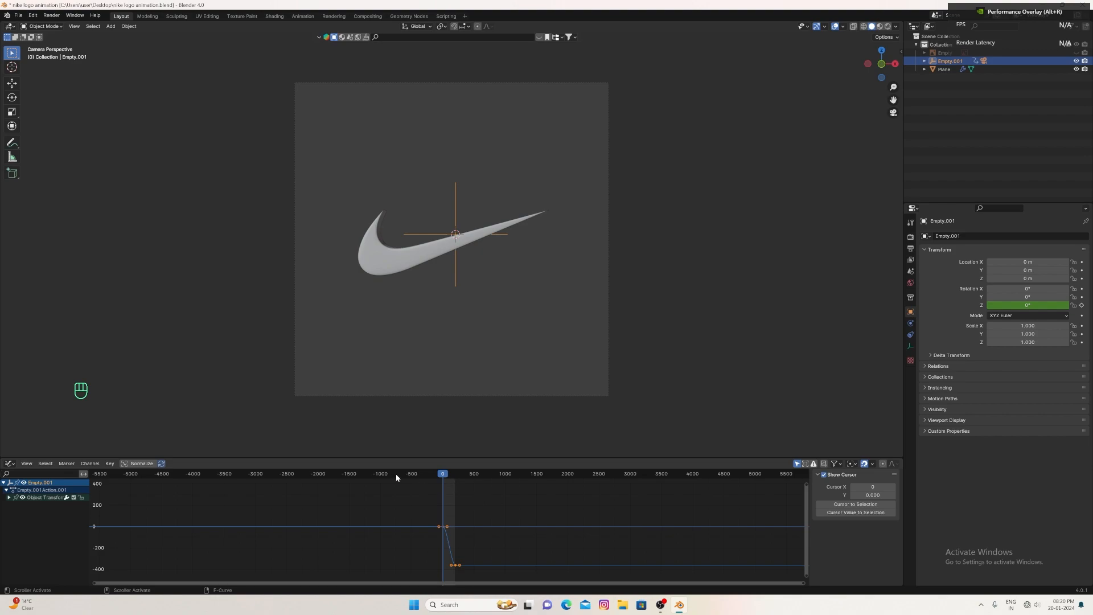
click(109, 463)
mouse_move(168, 418)
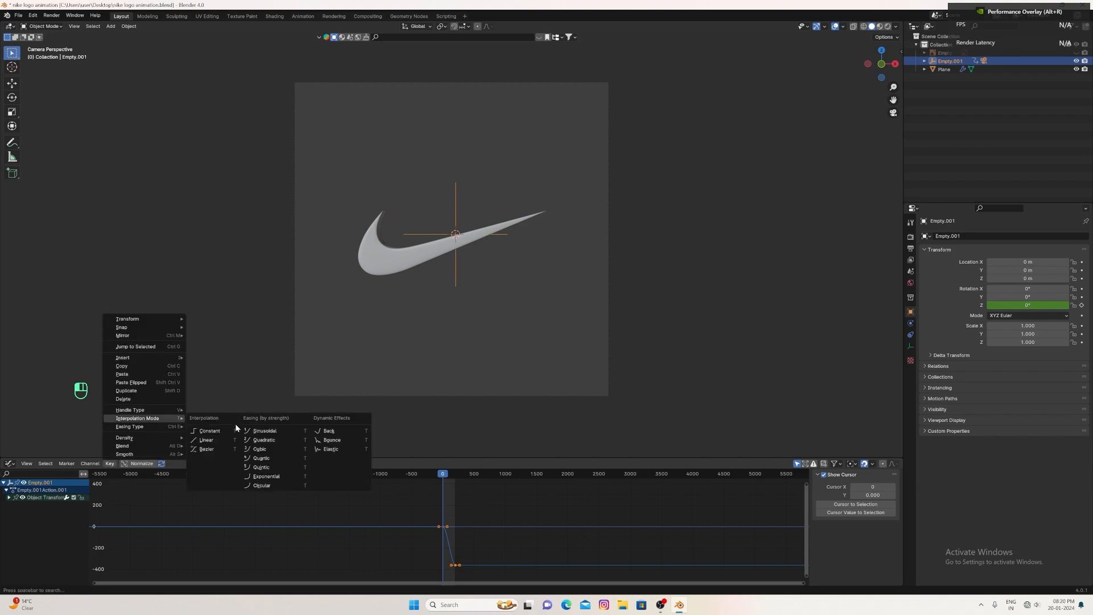
click(218, 439)
scroll(344, 505, down, 3)
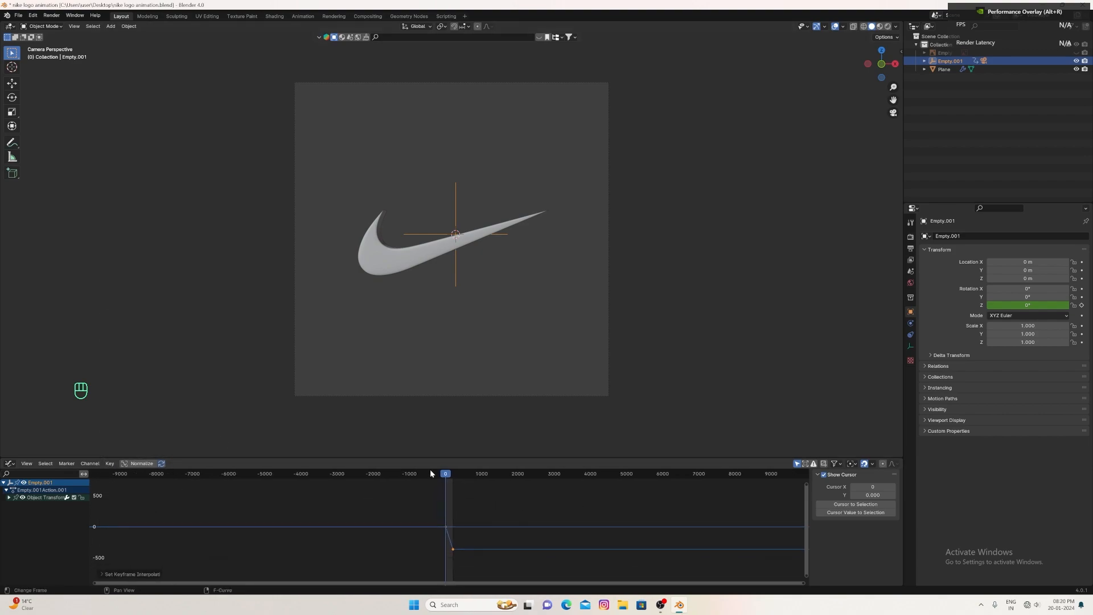
- Play the orbit animation with its linear rotation curve and save the file
key(space)
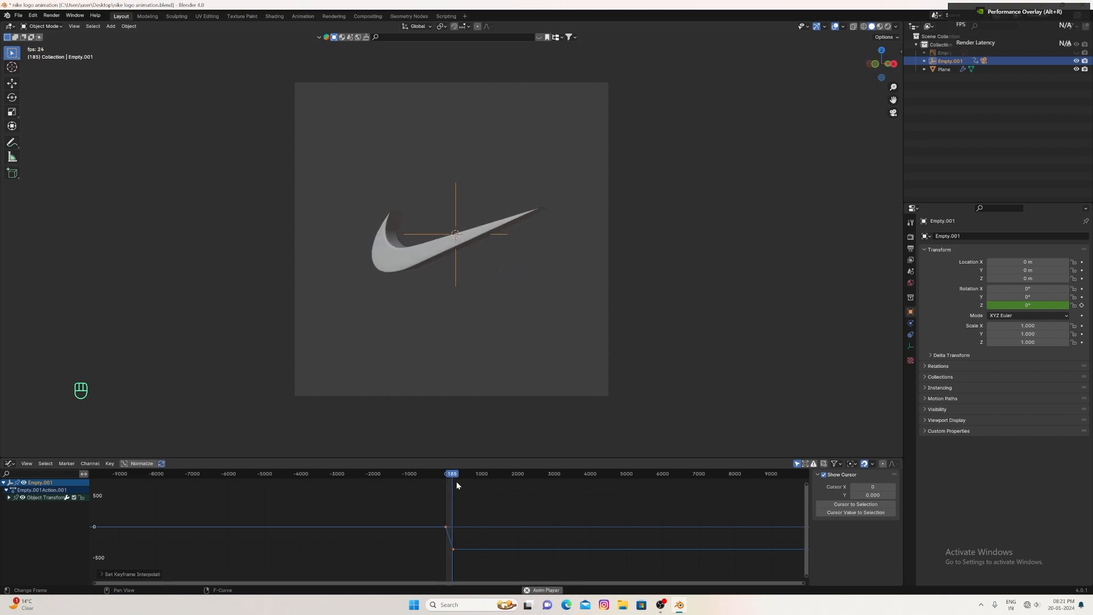
scroll(462, 507, up, 1)
scroll(462, 507, up, 2)
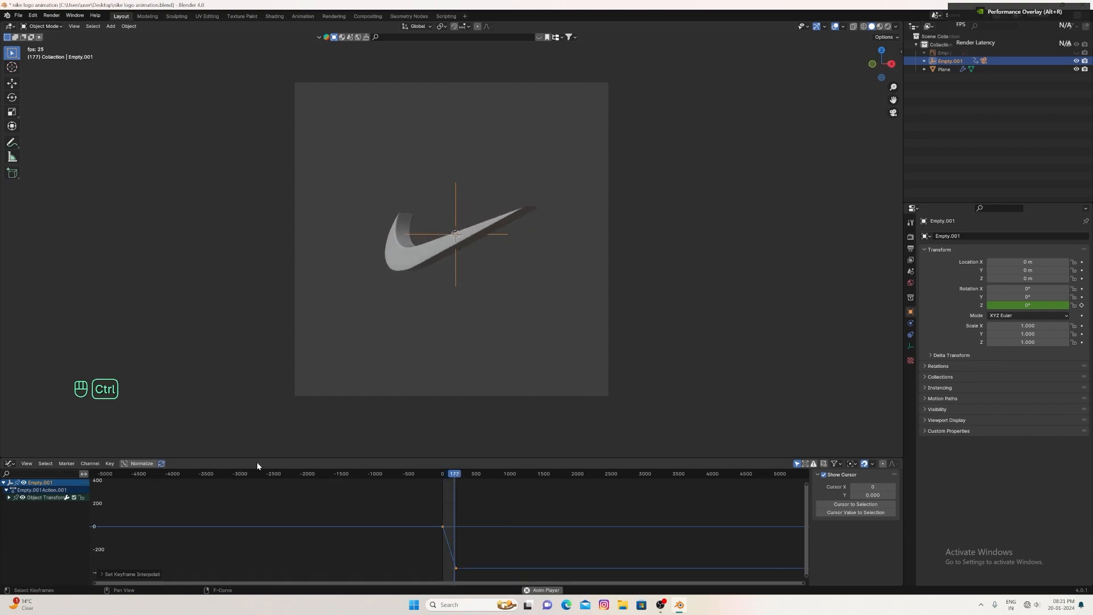
key(ctrl+s)
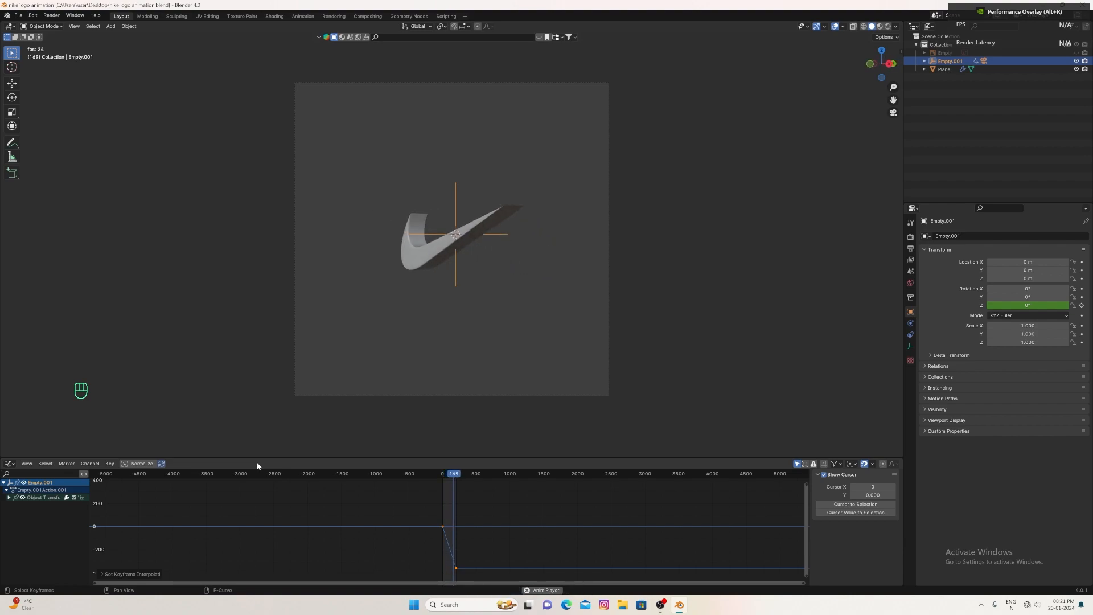
- Switch the Graph Editor area back to the Timeline, reduce its height and stop the playback
key(shift+F3)
click(9, 463)
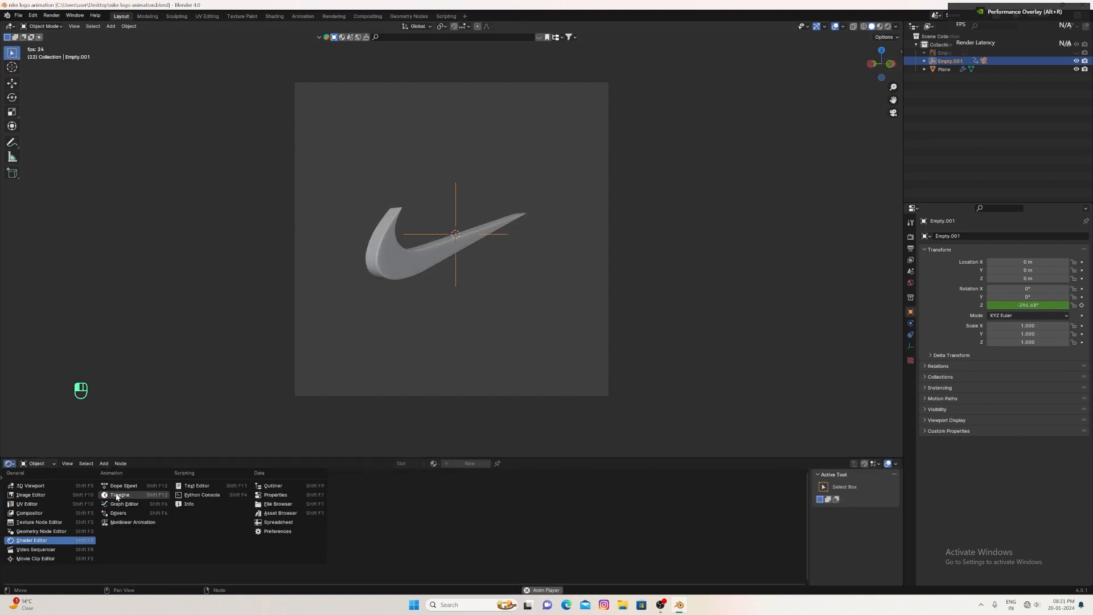
click(116, 494)
drag(494, 458, 495, 530)
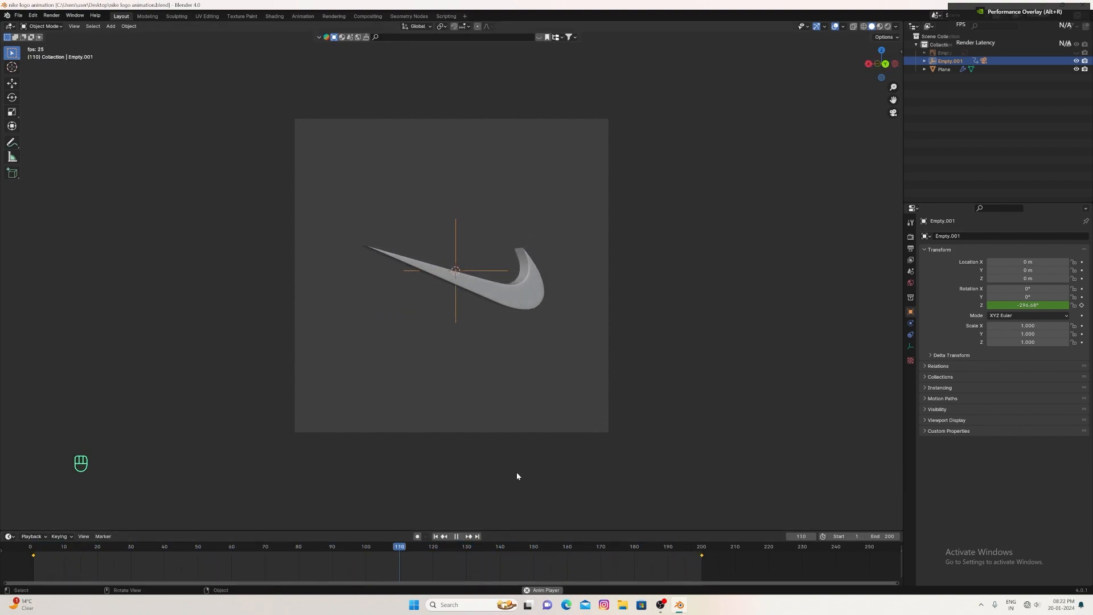
key(Escape)
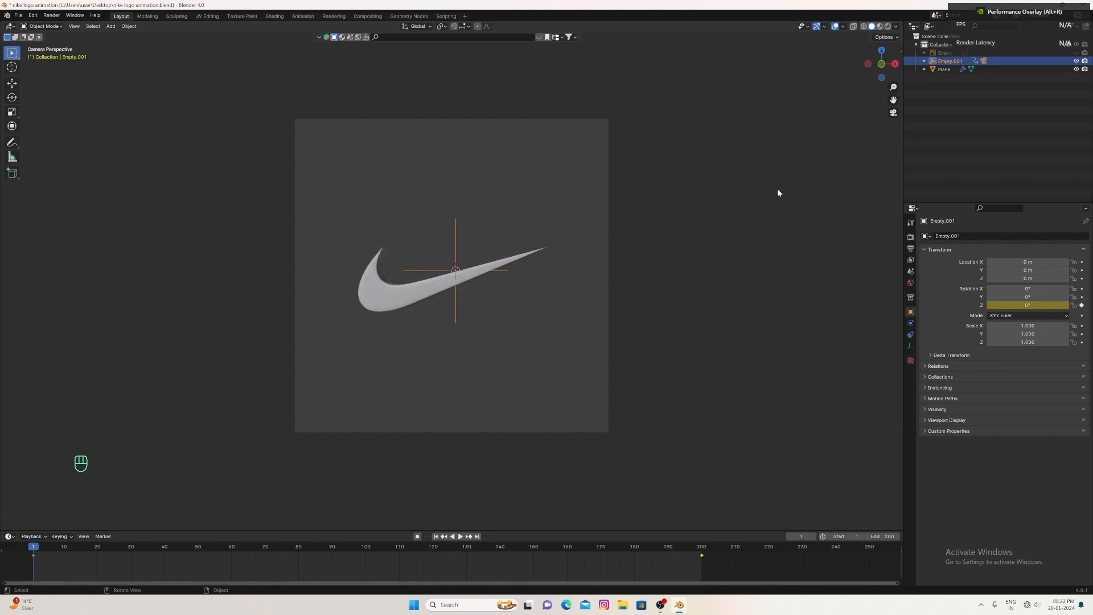
- Add a cylinder mesh at the origin and scale it up uniformly to about 9.45 so it encloses the swoosh and camera
click(893, 112)
middle_drag(603, 239, 574, 275)
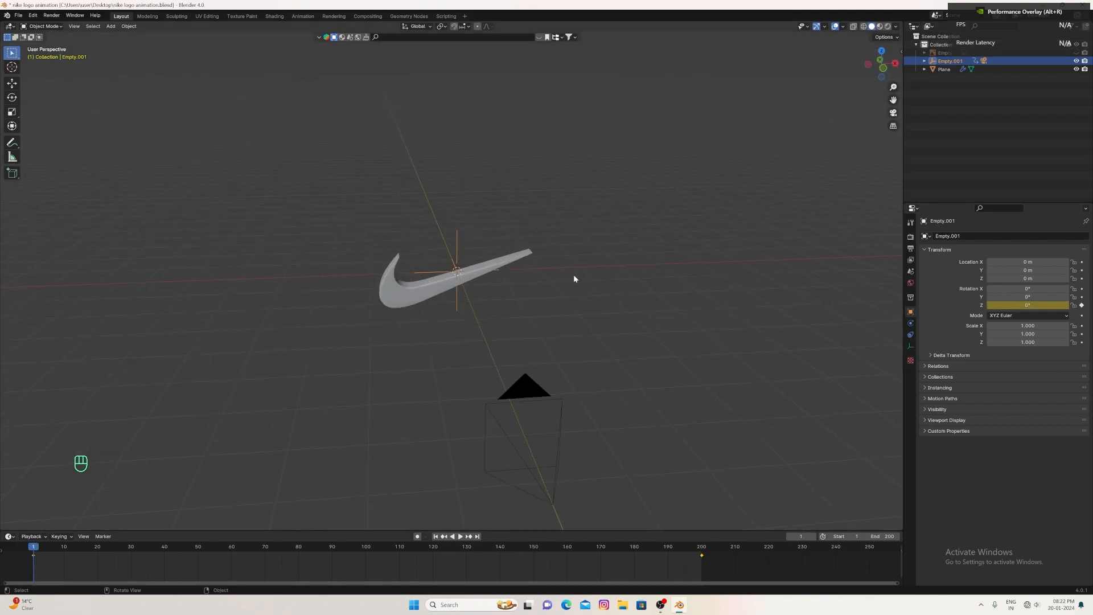
key(shift+a)
mouse_move(590, 174)
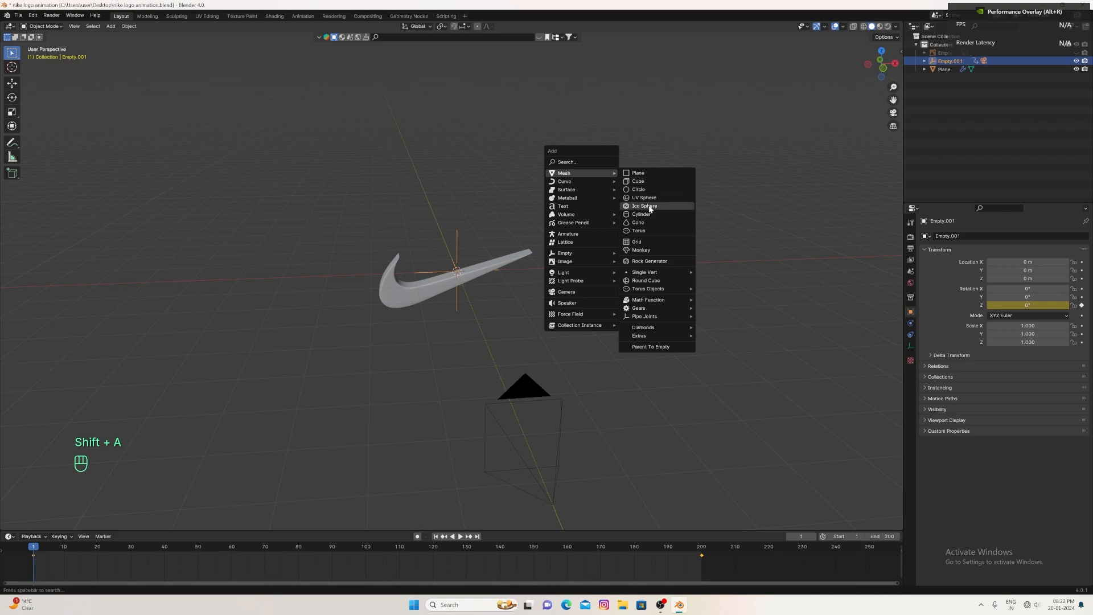
click(660, 213)
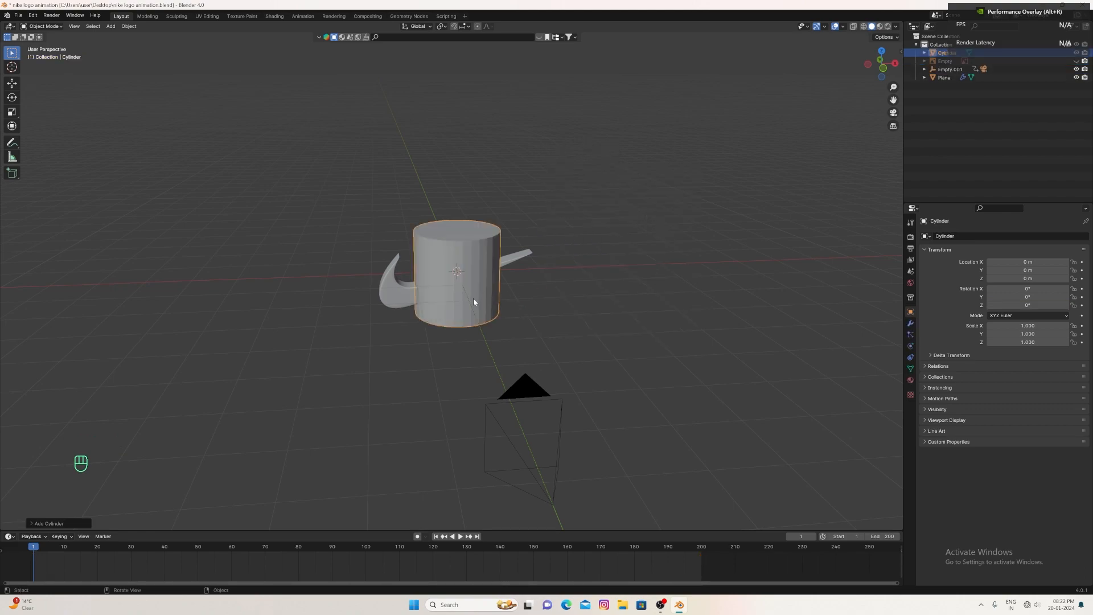
key(s)
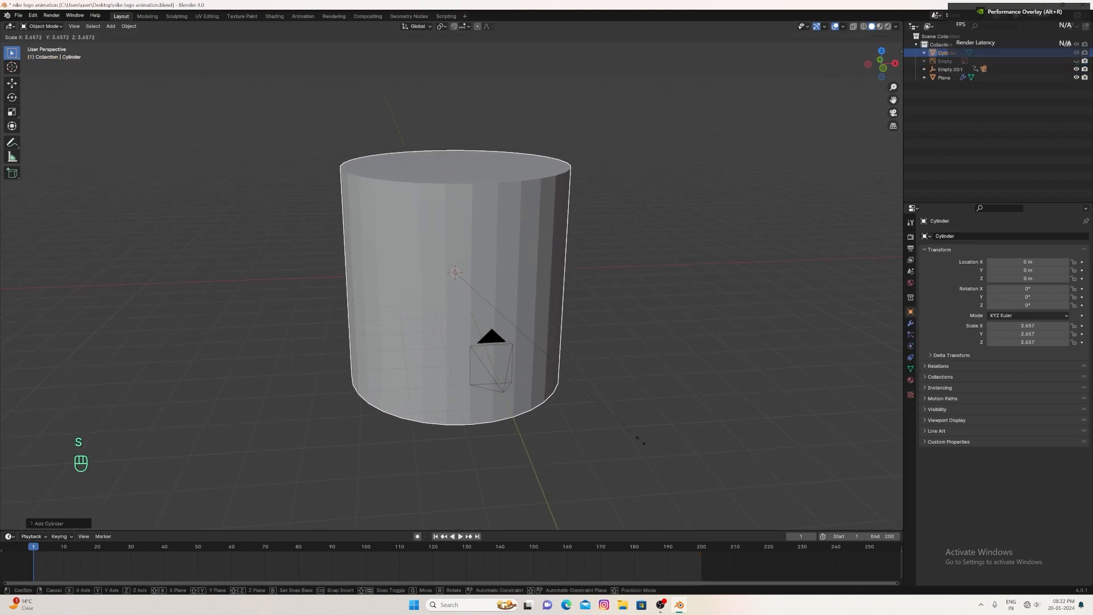
click(564, 378)
key(s)
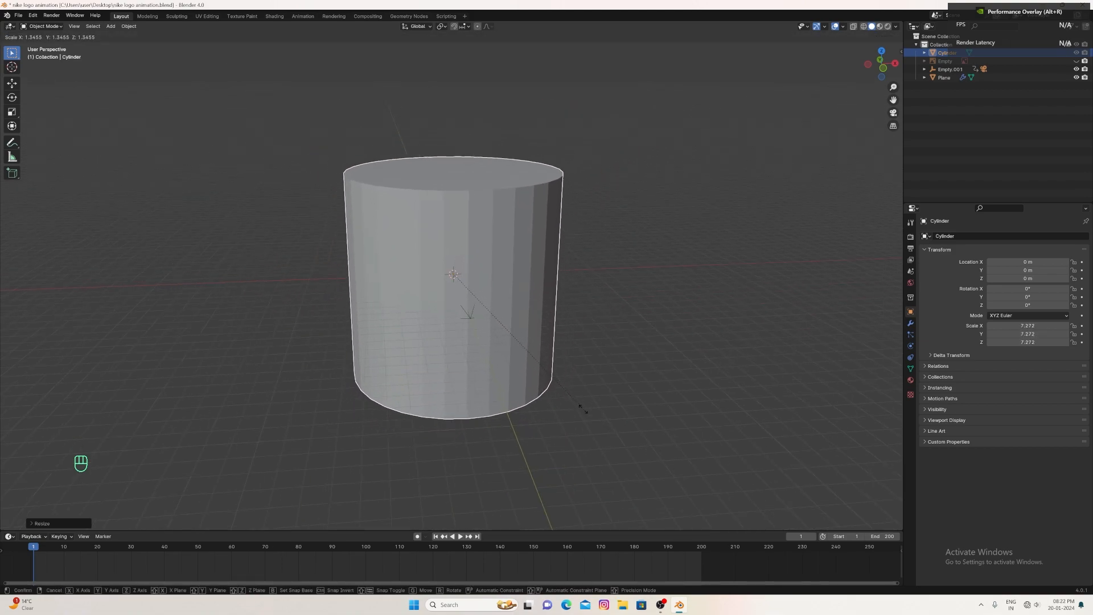
click(617, 455)
- Look through the camera at the swoosh inside the cylinder, and open the render settings
click(893, 112)
key(space)
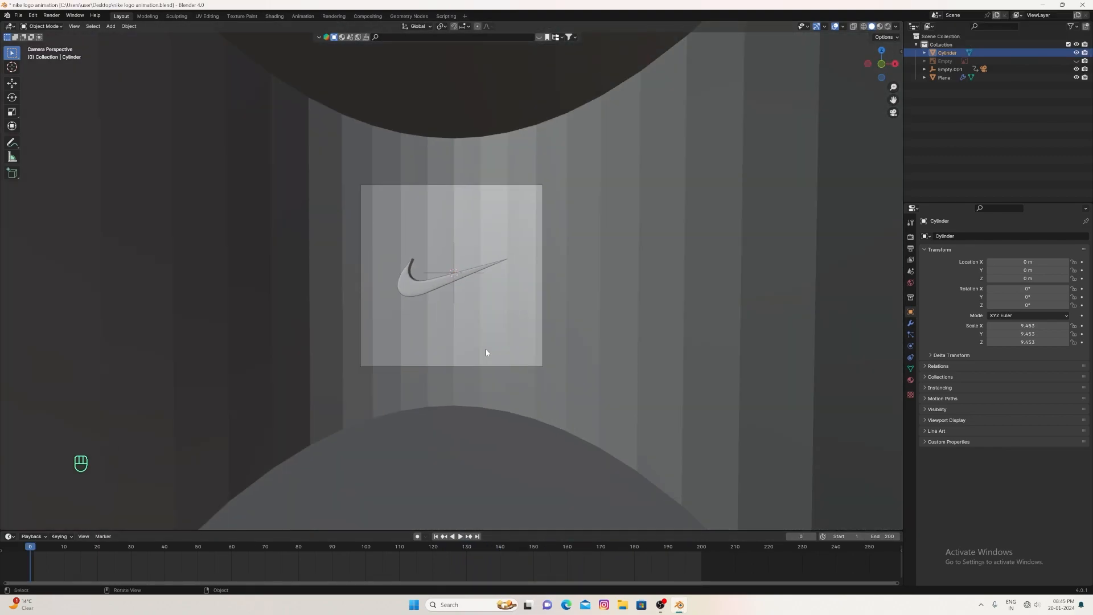
scroll(472, 288, up, 2)
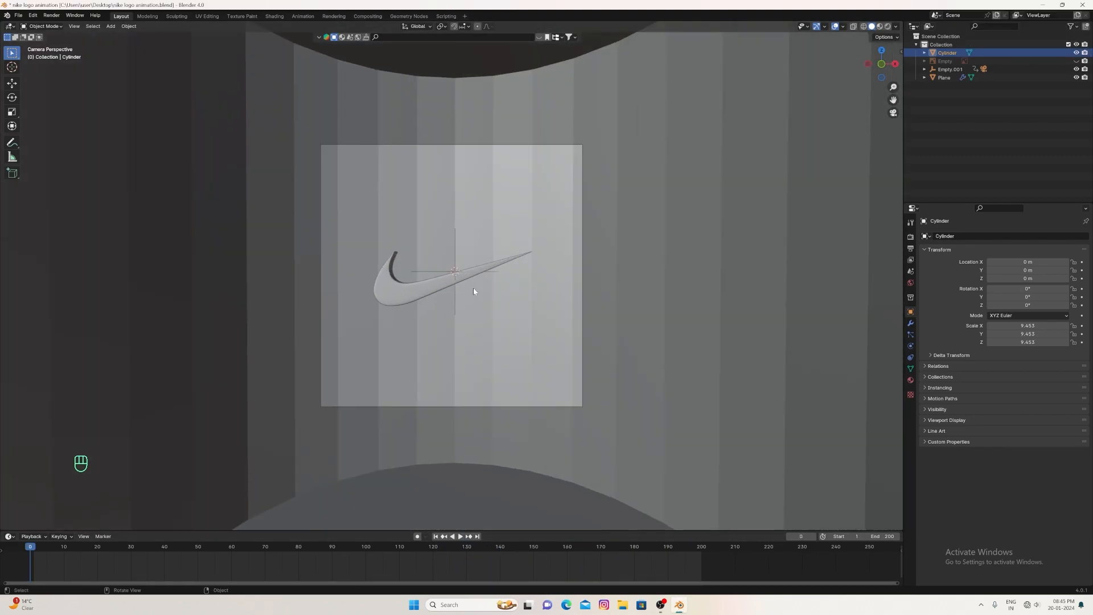
scroll(473, 288, down, 1)
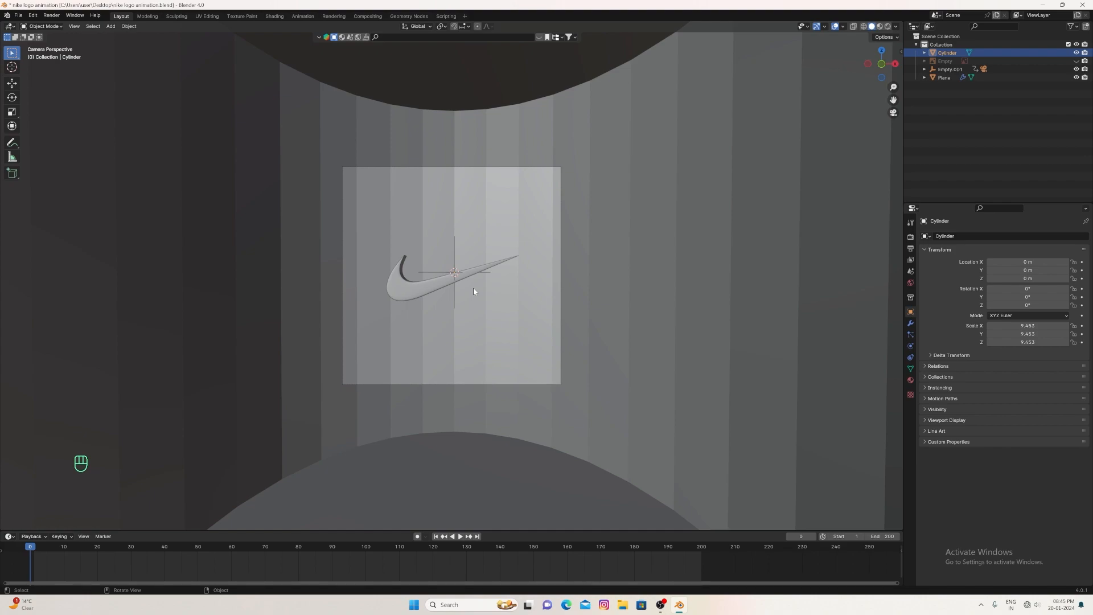
click(910, 237)
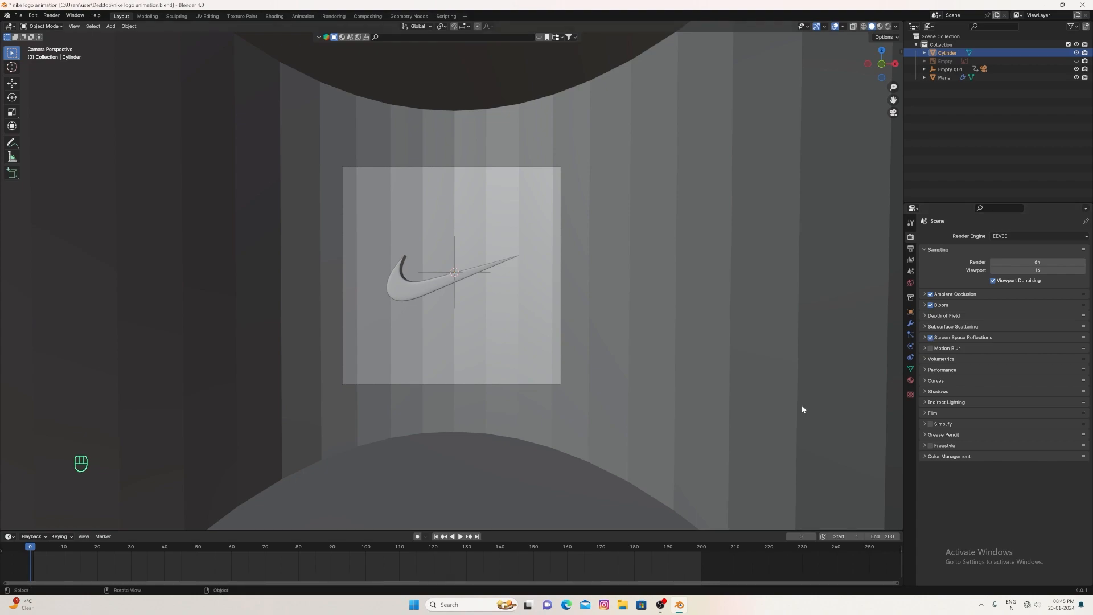
- Switch the Timeline area to an enlarged Shader Editor and create a new material for the cylinder
click(9, 536)
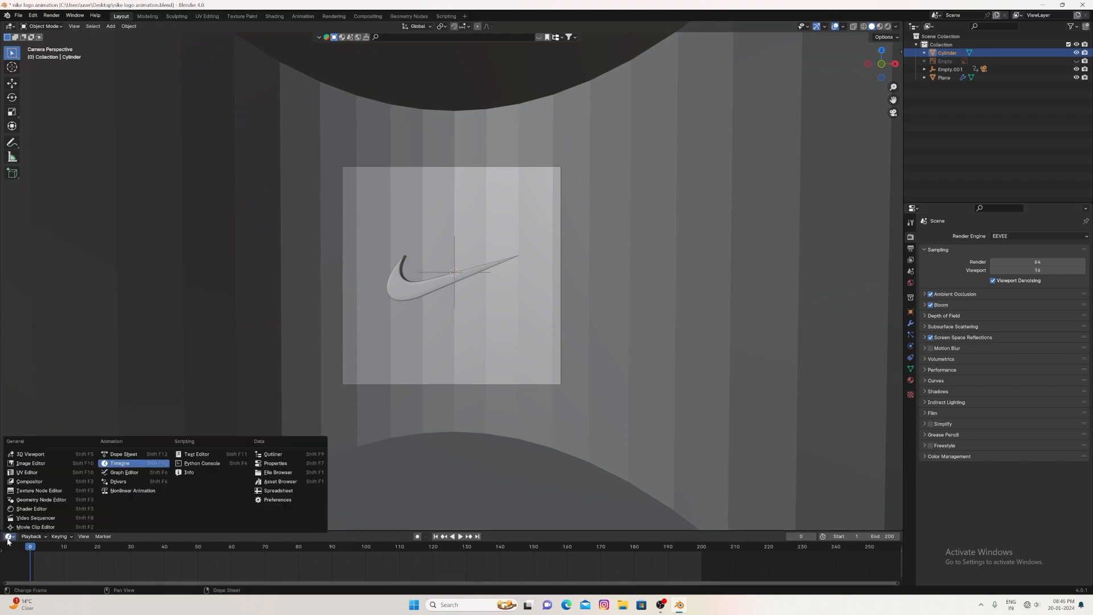
click(33, 509)
drag(549, 530, 554, 405)
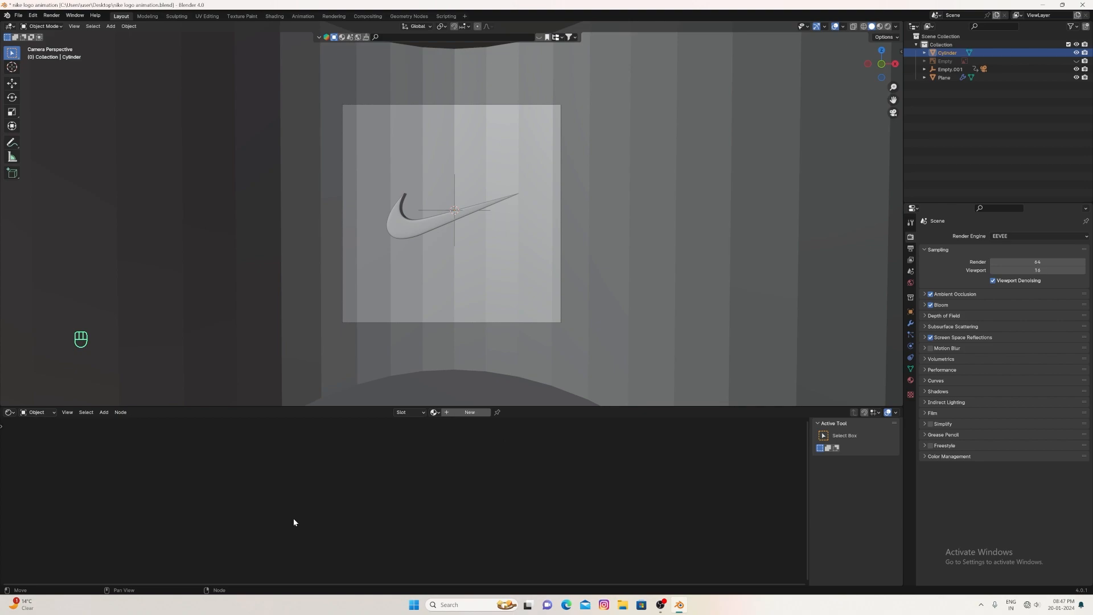
click(910, 380)
click(1003, 270)
scroll(428, 550, up, 6)
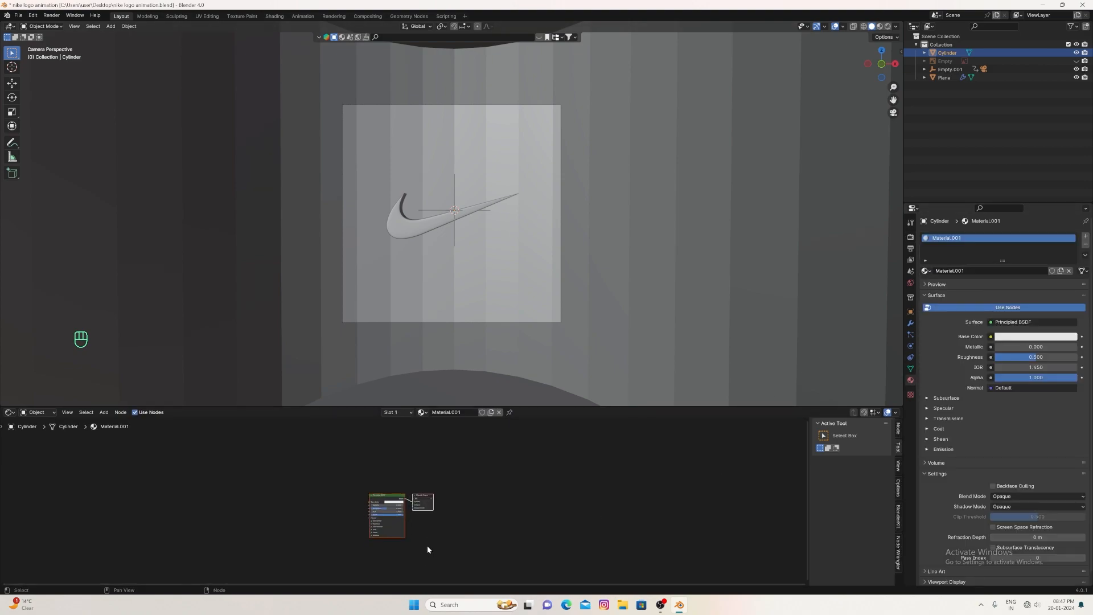
key(Home)
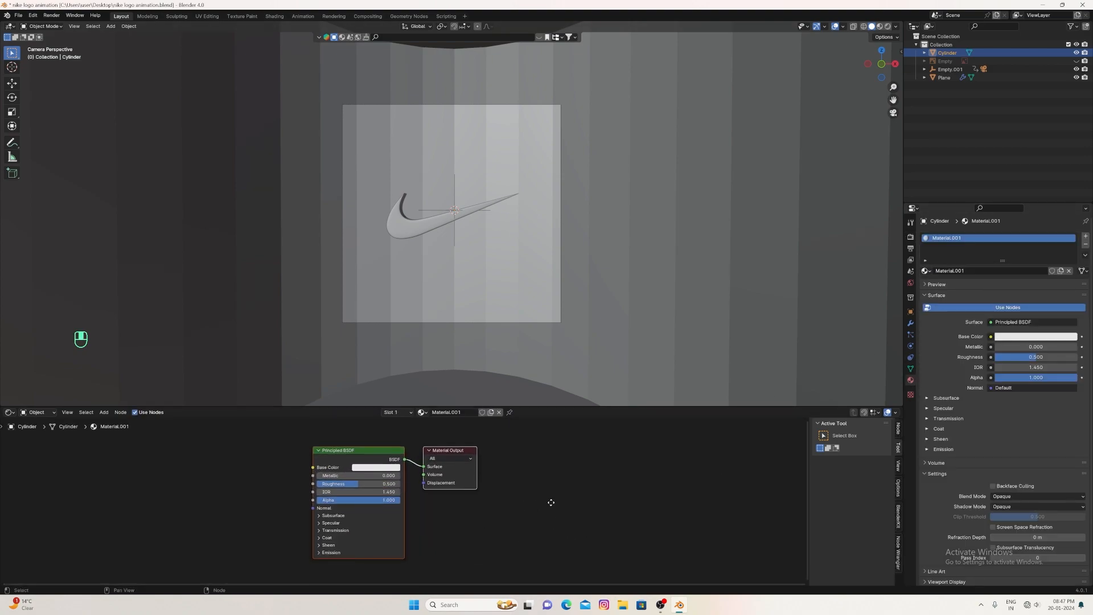
- Add a Color Ramp node beside the Principled BSDF and connect its Color output to Base Color
key(shift+a)
click(200, 472)
text(col)
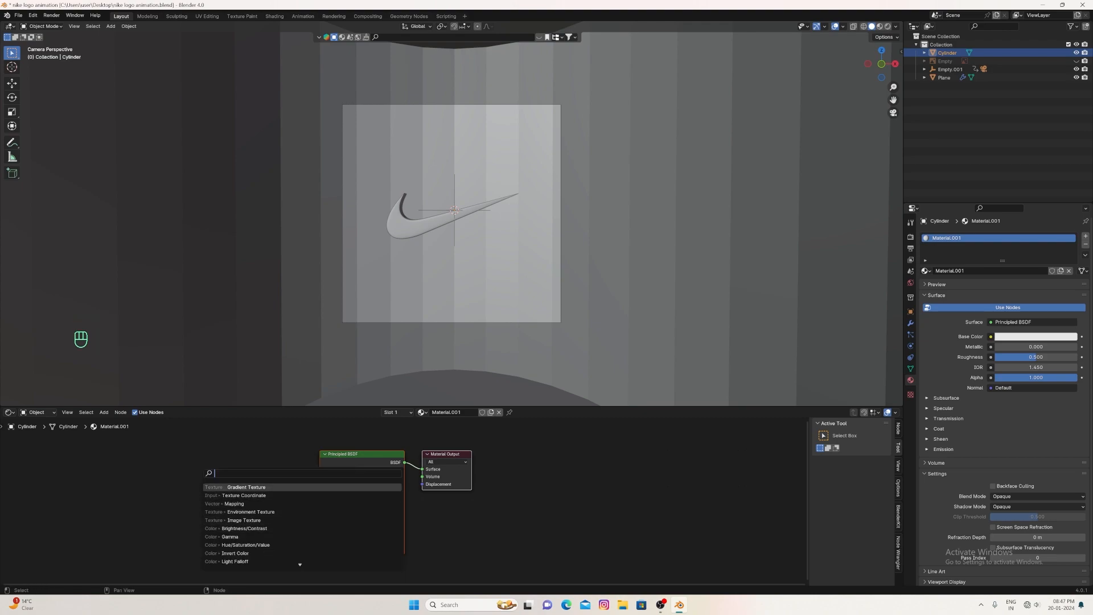
click(245, 495)
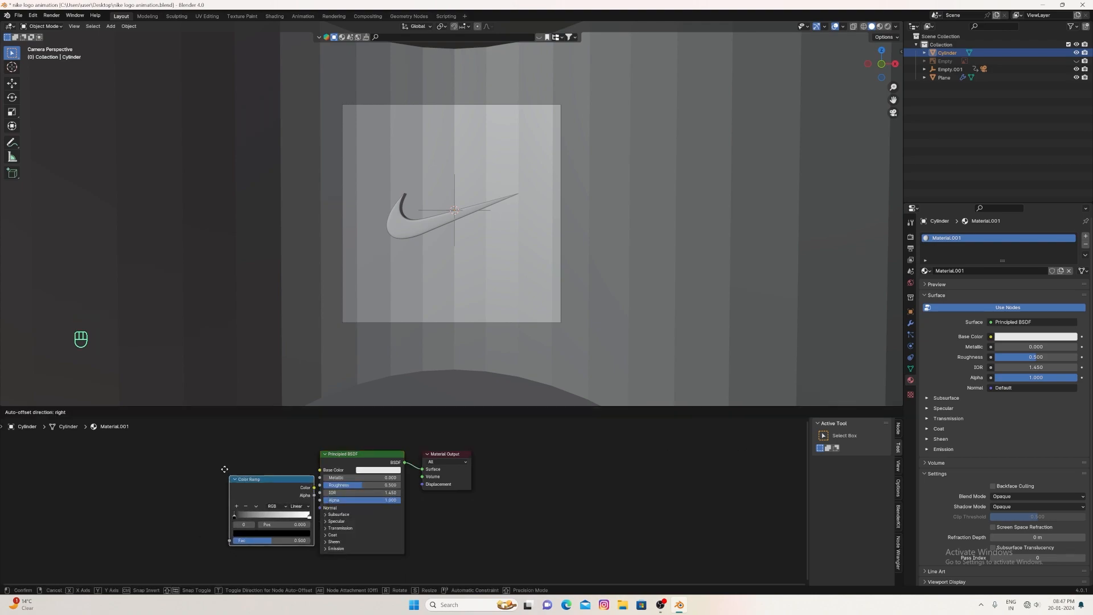
click(217, 459)
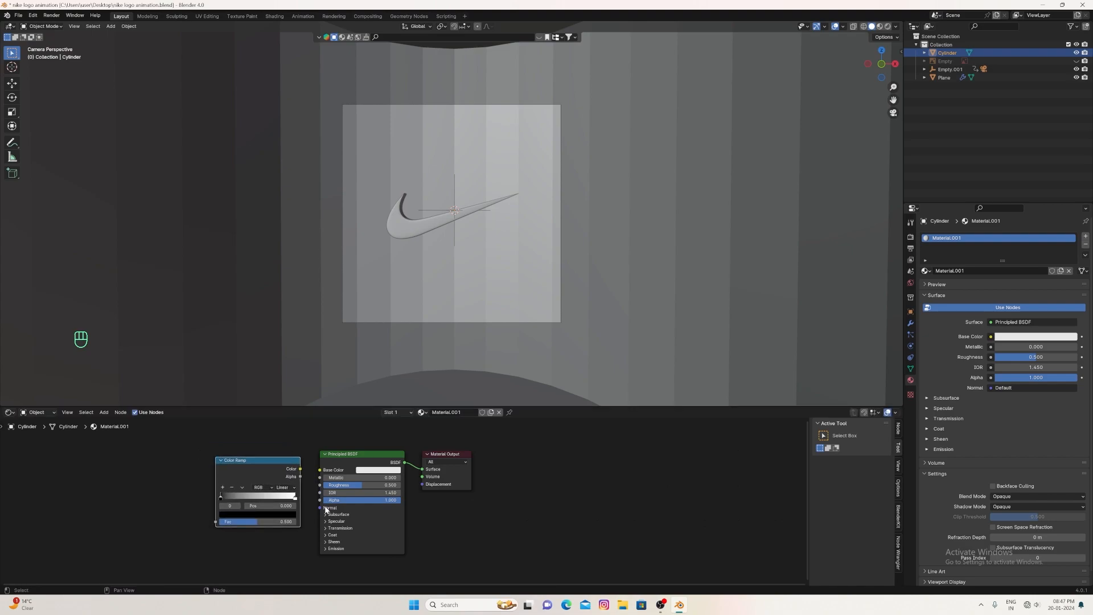
drag(301, 468, 320, 469)
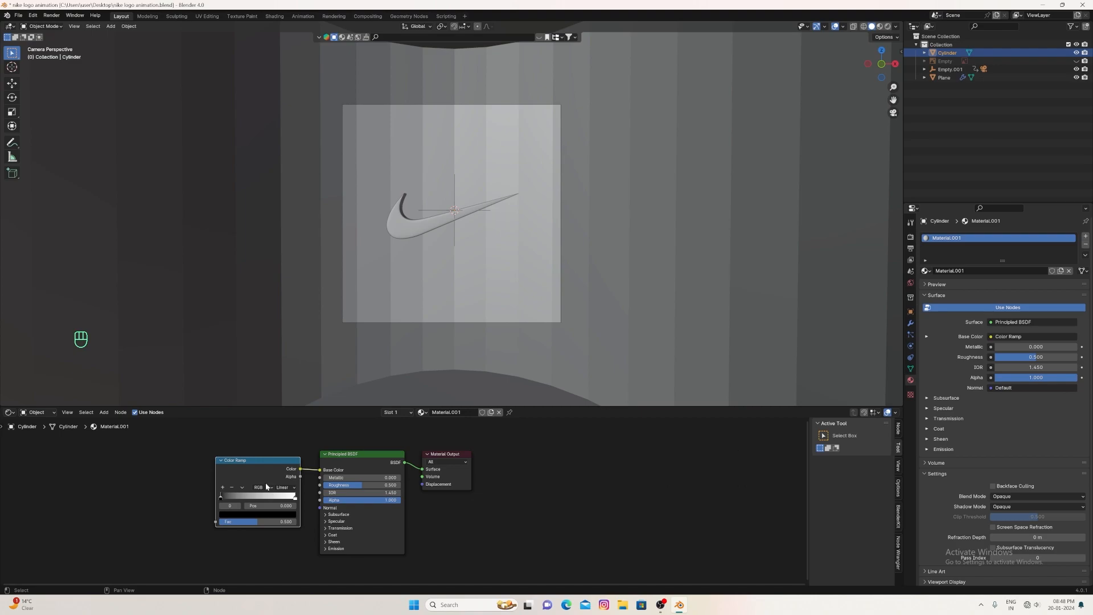
- Set the Color Ramp to HSL mode with Far interpolation, make its first stop bright blue and select its white end stop
click(266, 487)
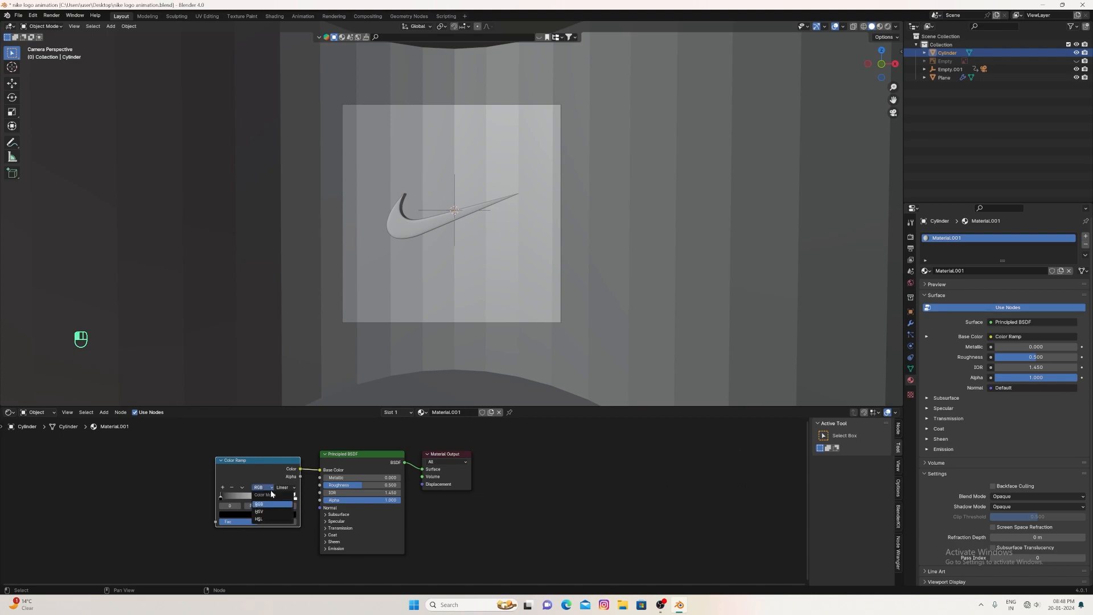
click(274, 520)
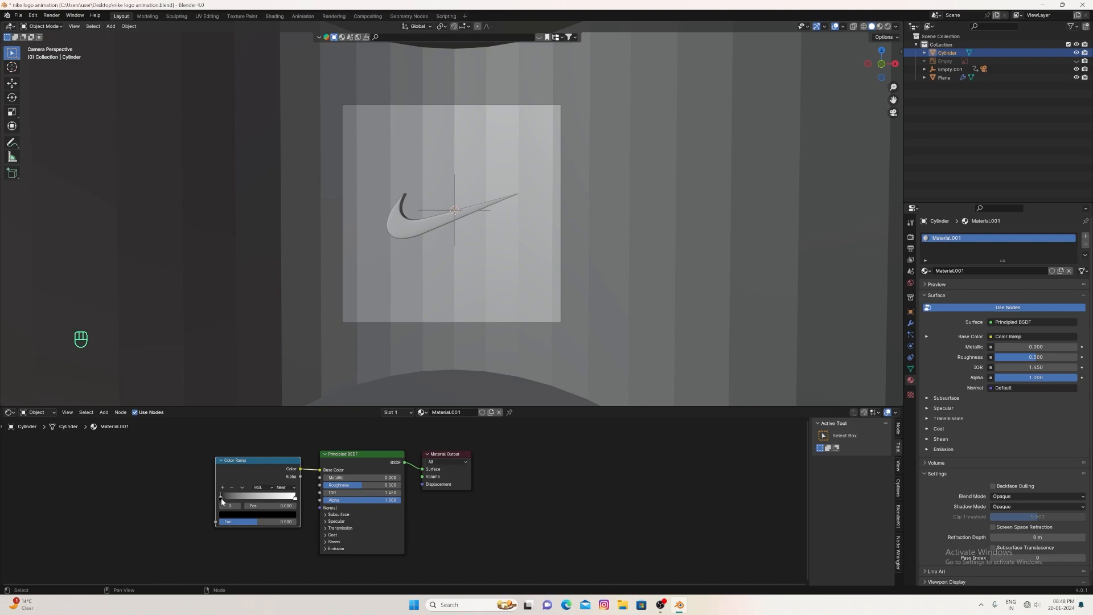
click(236, 514)
drag(290, 449, 292, 407)
click(278, 422)
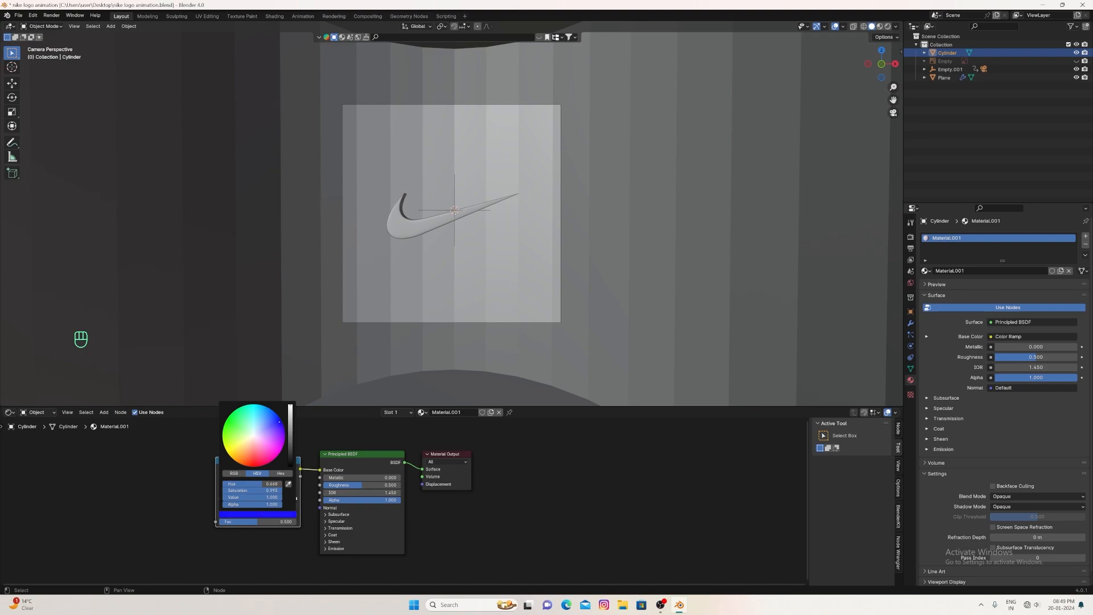
drag(279, 422, 281, 420)
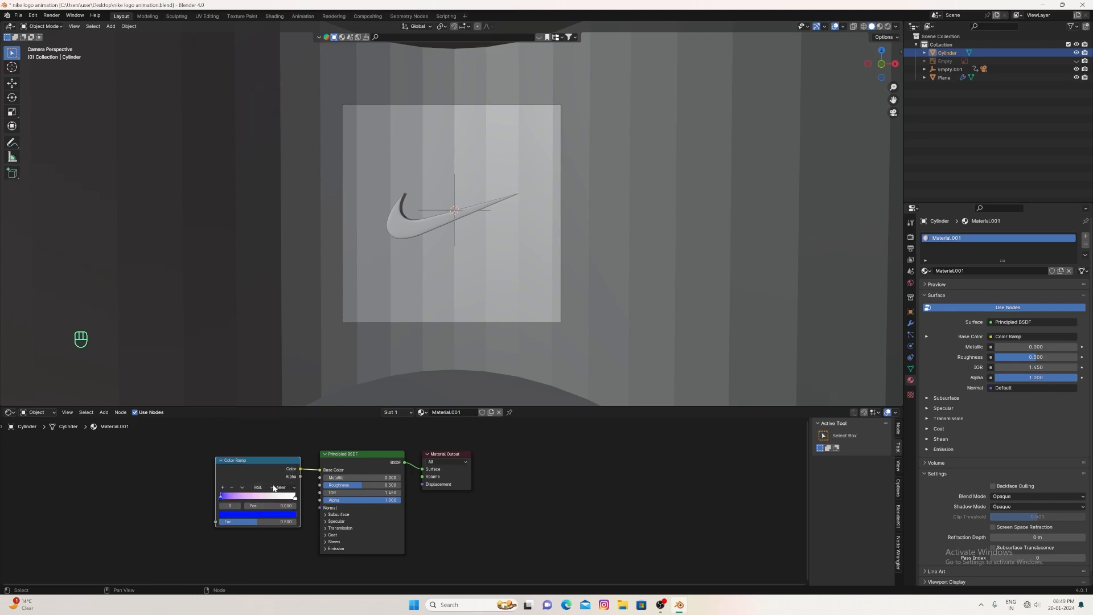
click(296, 498)
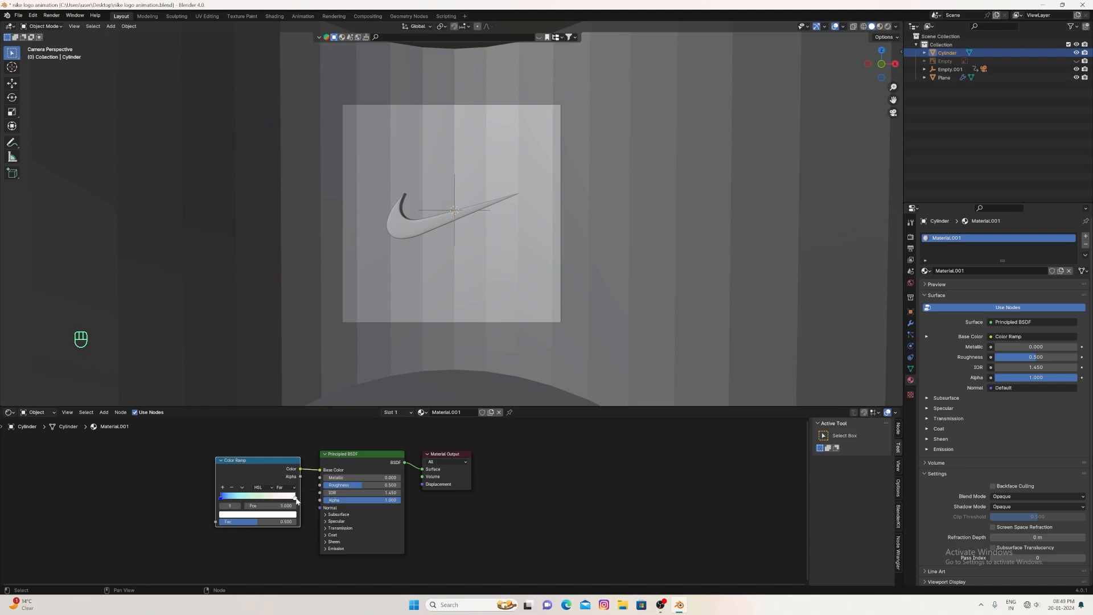
- Make the Color Ramp's end stop bright blue, and connect a new Layer Weight node's Fresnel output to the ramp's Fac input
click(258, 514)
click(279, 417)
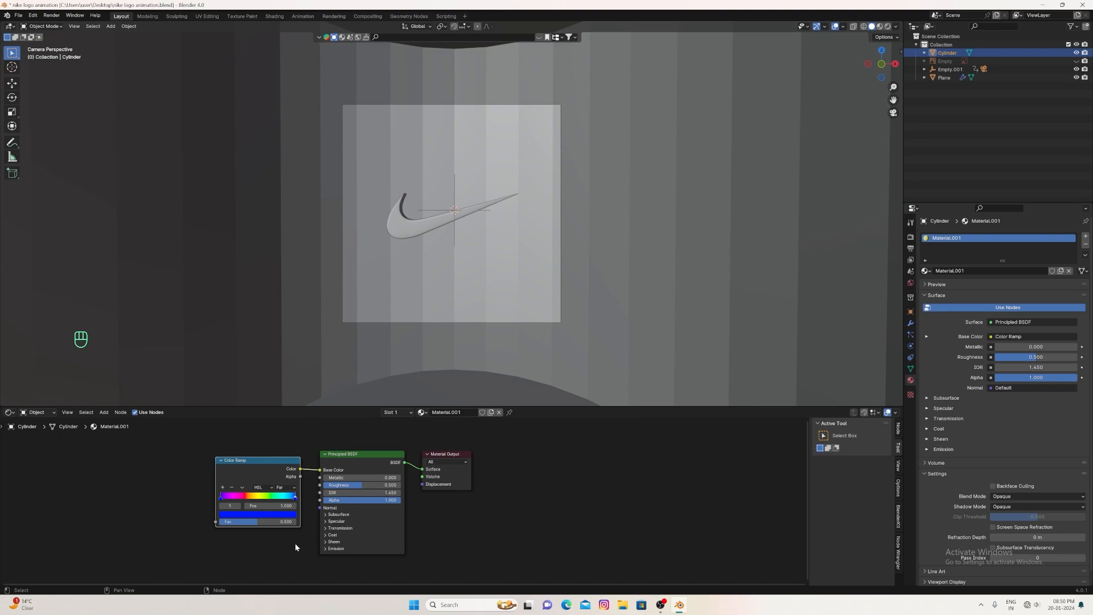
key(shift+a)
text(lay)
click(190, 493)
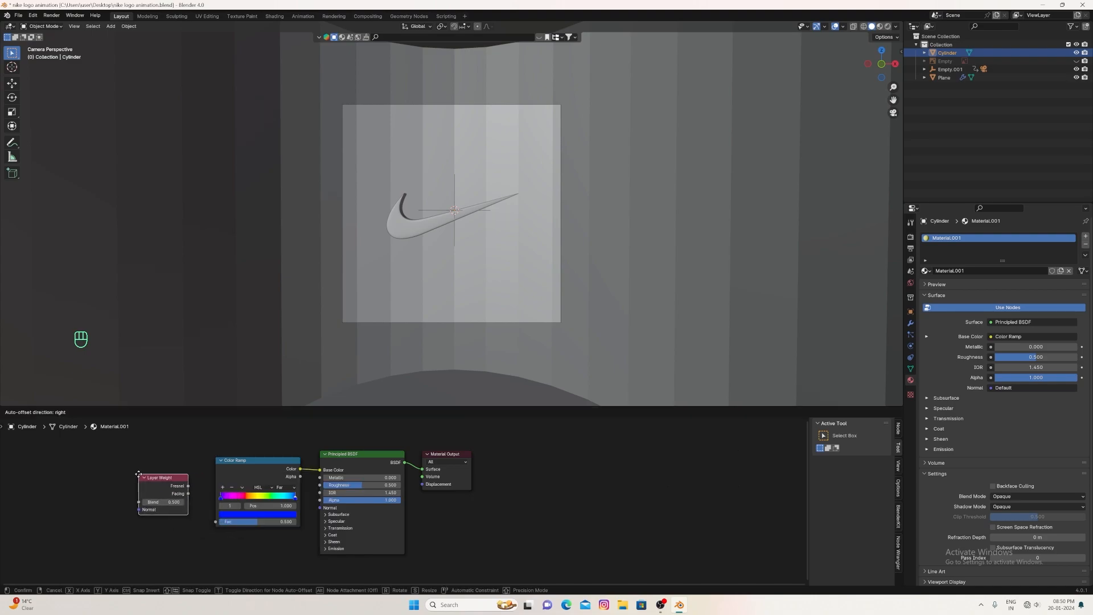
click(138, 474)
drag(188, 485, 215, 522)
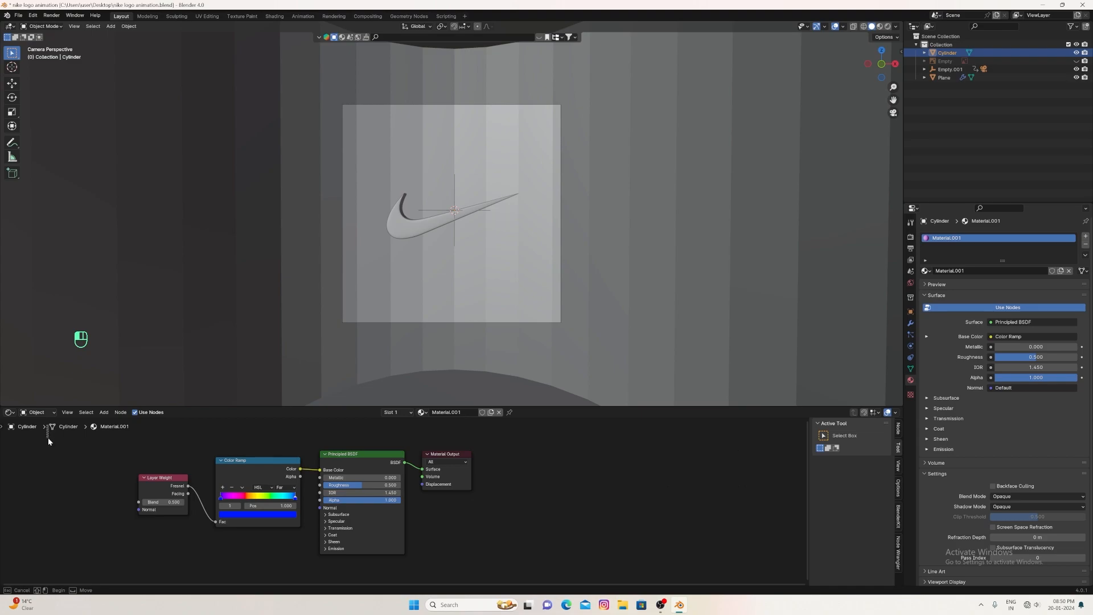
- Shift the existing nodes to make room, add a Magic Texture node and connect its Color output to the Layer Weight's Normal input
drag(92, 459, 517, 548)
key(Home)
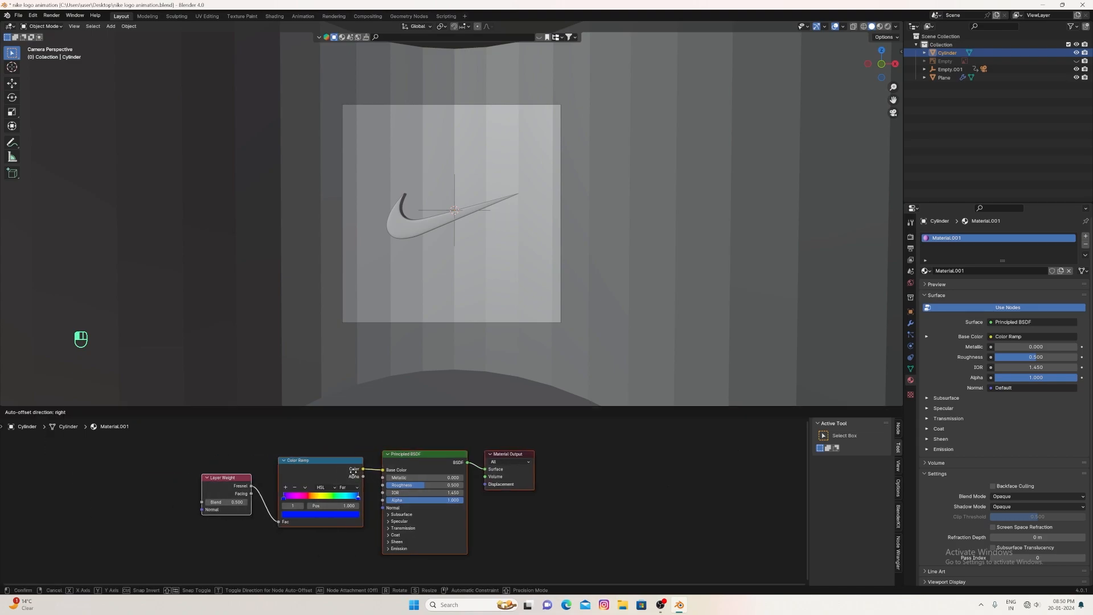
key(shift+a)
text(mag)
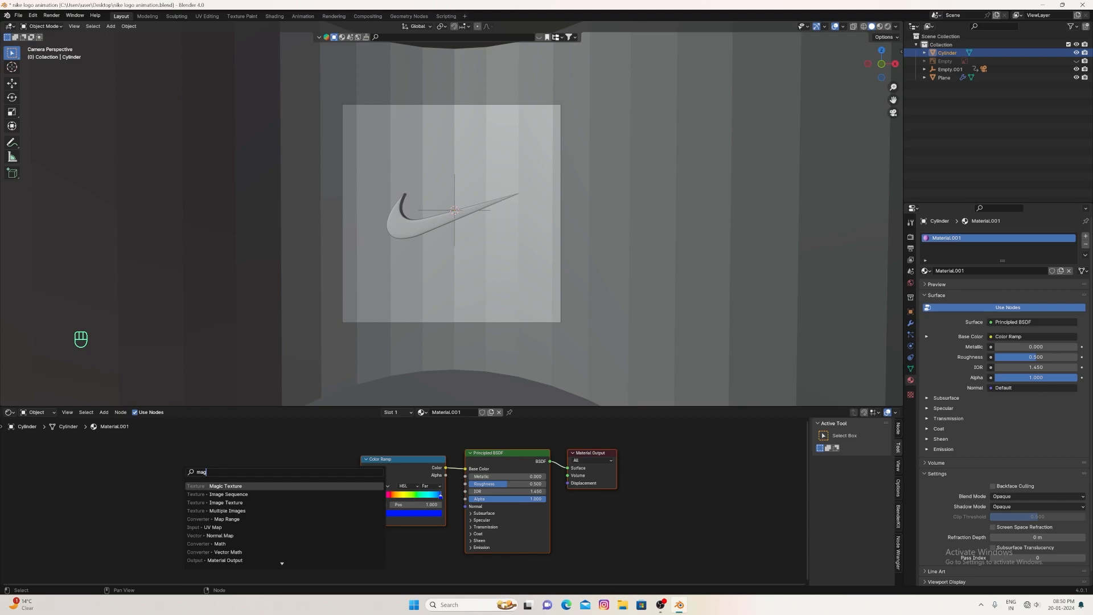
key(Return)
click(226, 519)
drag(258, 484, 284, 508)
- Add a Noise Texture node before the Magic Texture and connect its Fac output to the Magic Texture's Vector input
key(shift+a)
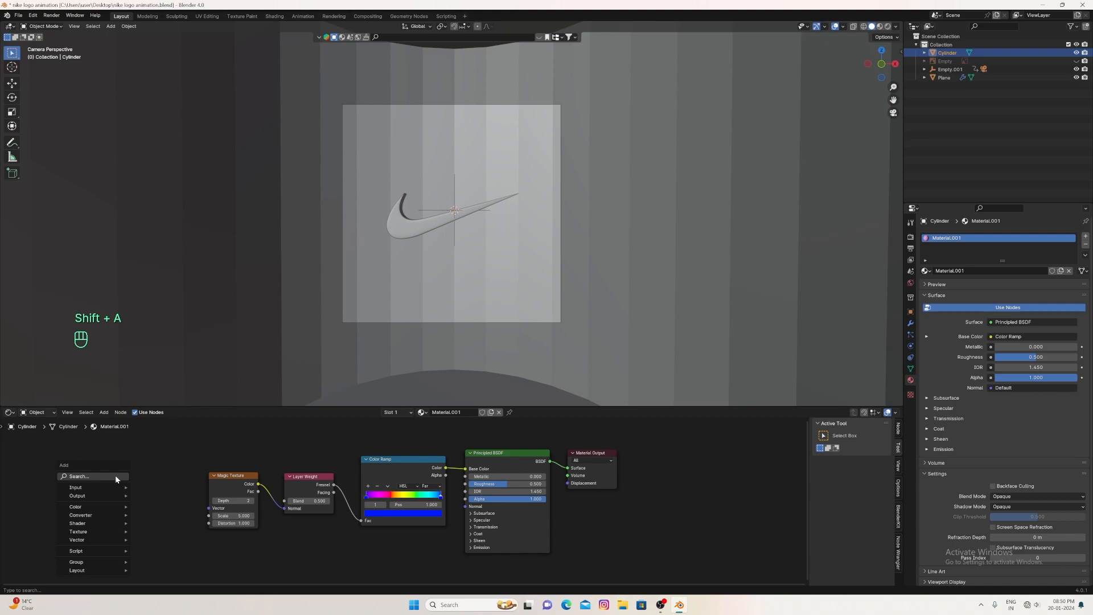
text(n)
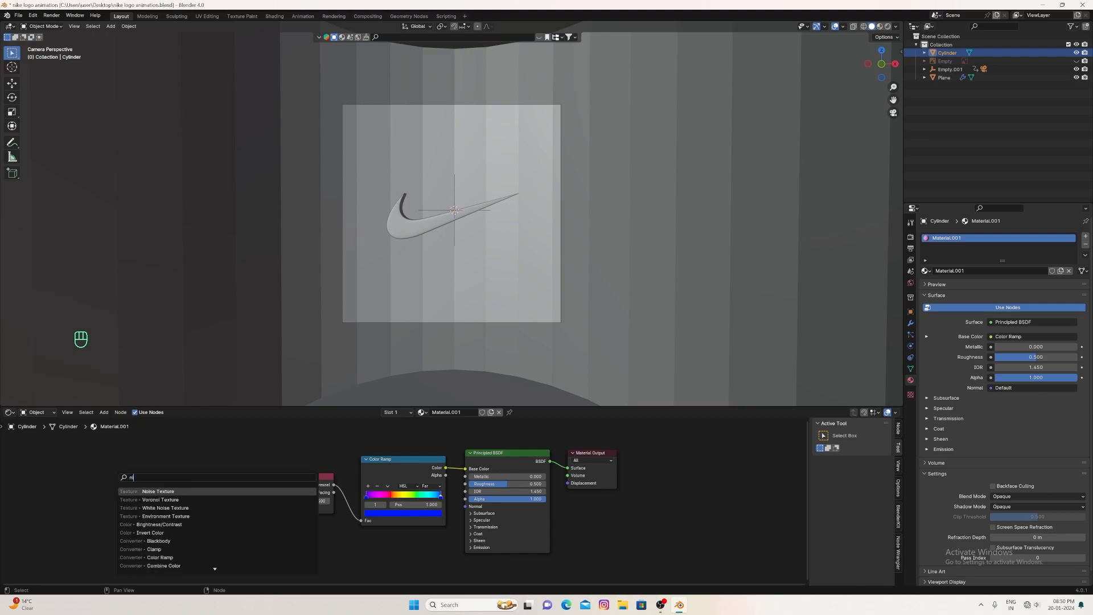
key(Return)
click(160, 520)
drag(186, 490, 208, 508)
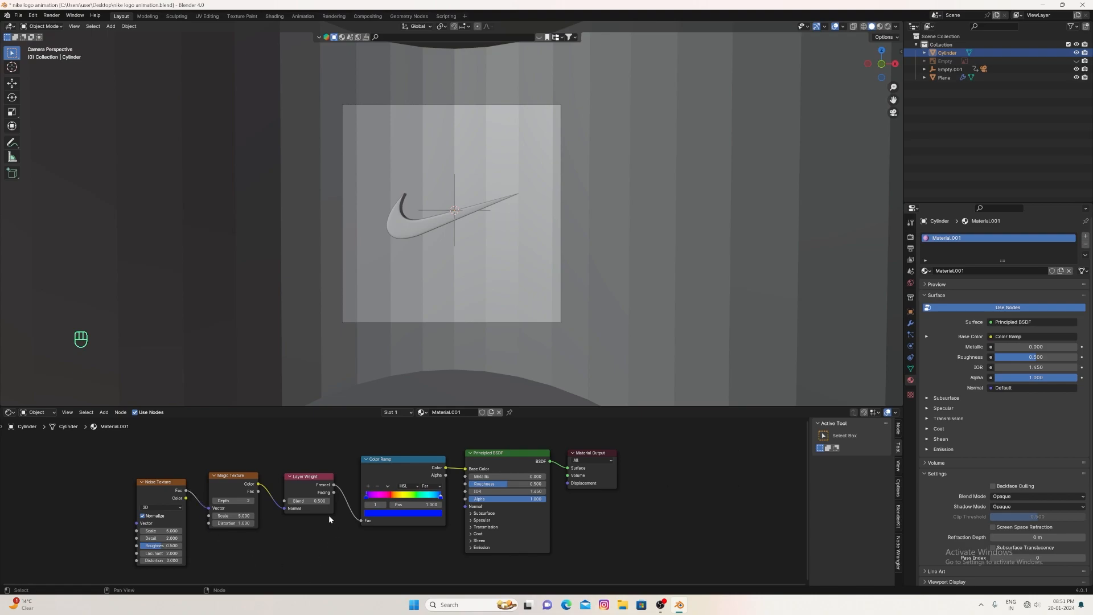
- Set the Layer Weight's Blend to 0.95 and view the swoosh through the camera in the Shading workspace
click(310, 501)
text(0.3)
key(Return)
click(274, 16)
click(893, 112)
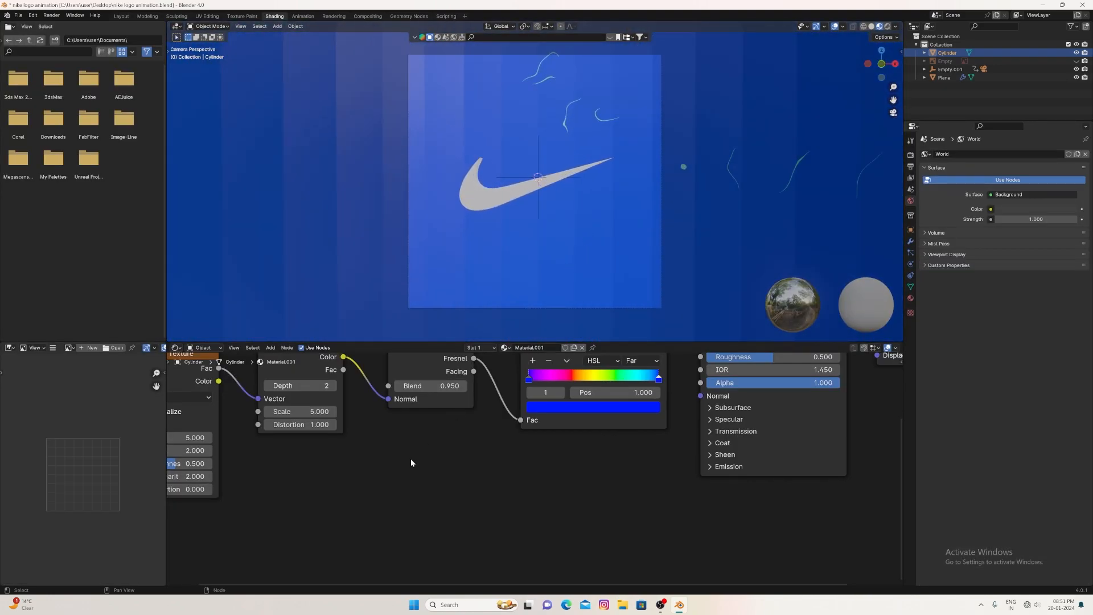
- Set the Noise Texture's Roughness to 0.1 and adjust the Color Ramp's end stop to position 0.994
key(Home)
mouse_move(292, 470)
mouse_down()
mouse_move(265, 470)
mouse_move(293, 465)
mouse_up()
click(292, 465)
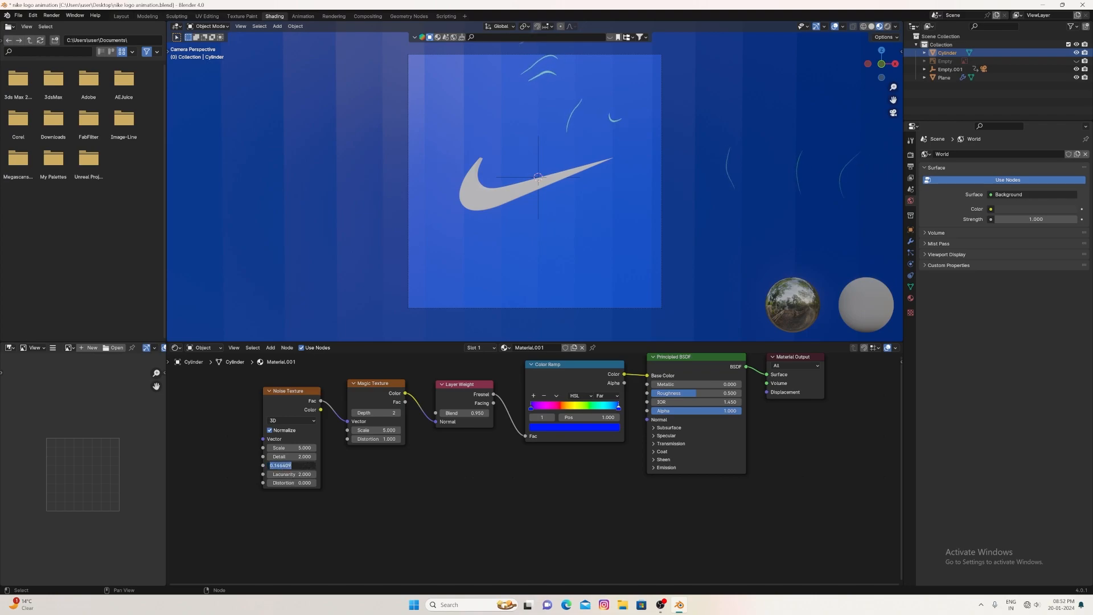
text(0.1)
key(Return)
mouse_move(619, 406)
mouse_down()
mouse_move(587, 411)
mouse_move(618, 408)
mouse_up()
drag(532, 411, 531, 409)
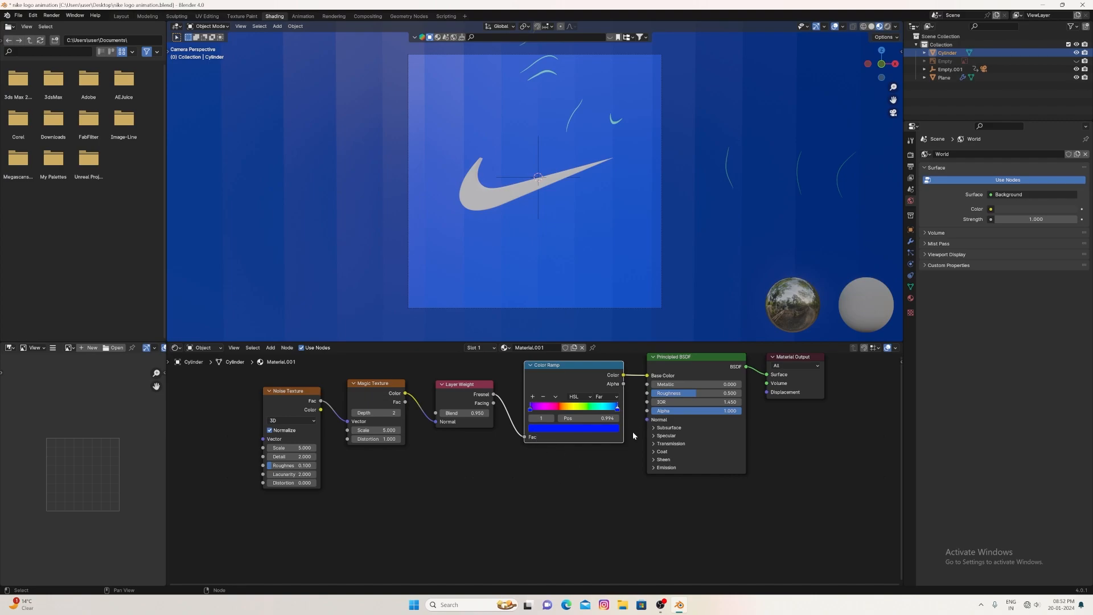
- Examine the textured cylinder from outside, and return to the camera view of the swoosh
scroll(493, 227, down, 3)
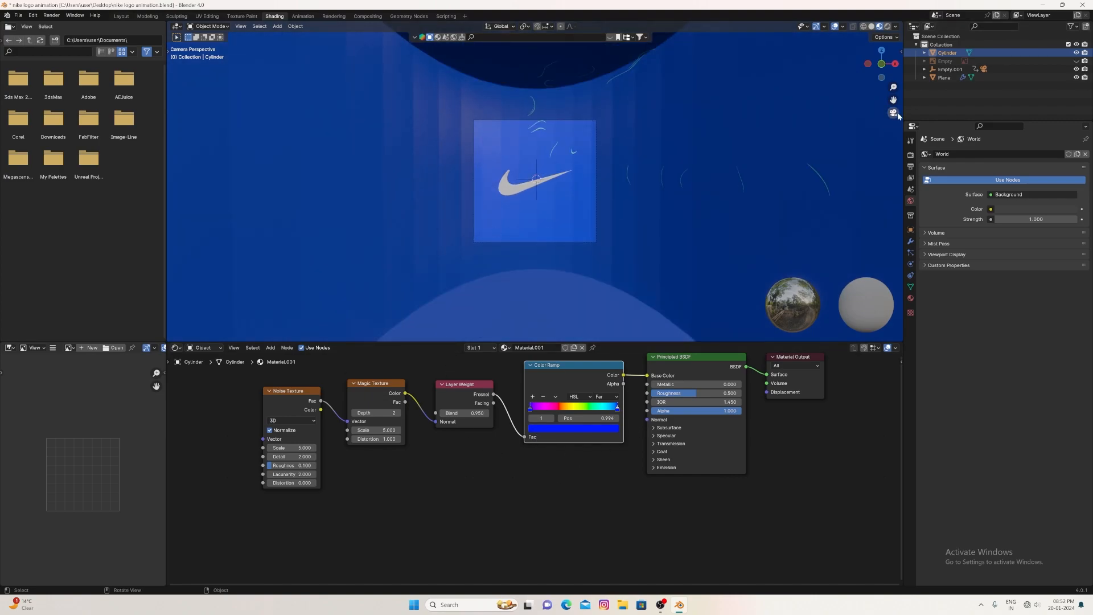
click(893, 113)
scroll(628, 234, down, 3)
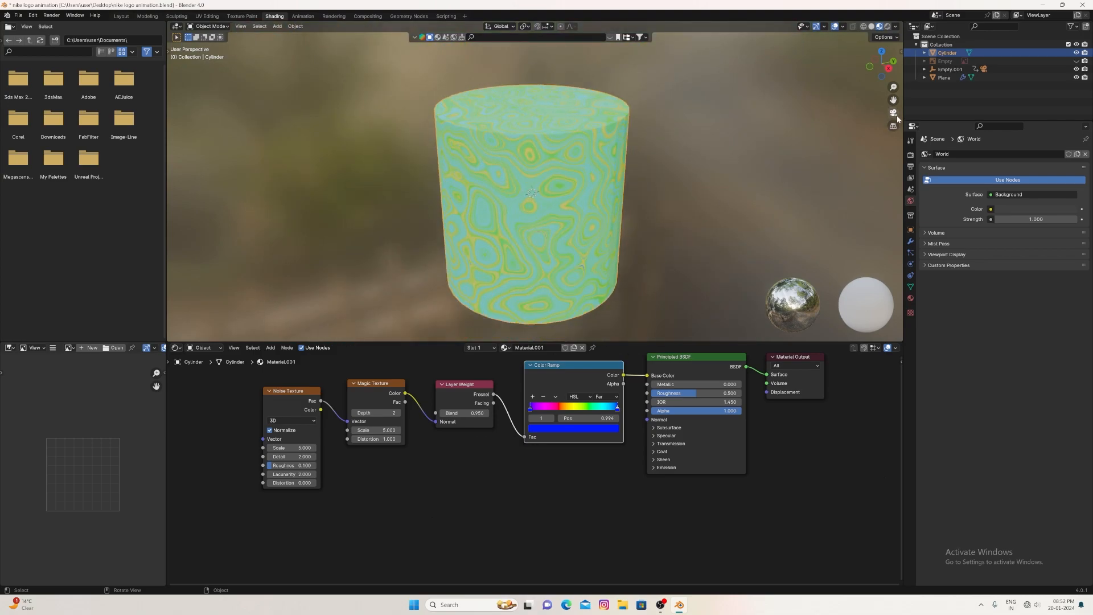
click(893, 112)
scroll(622, 219, up, 3)
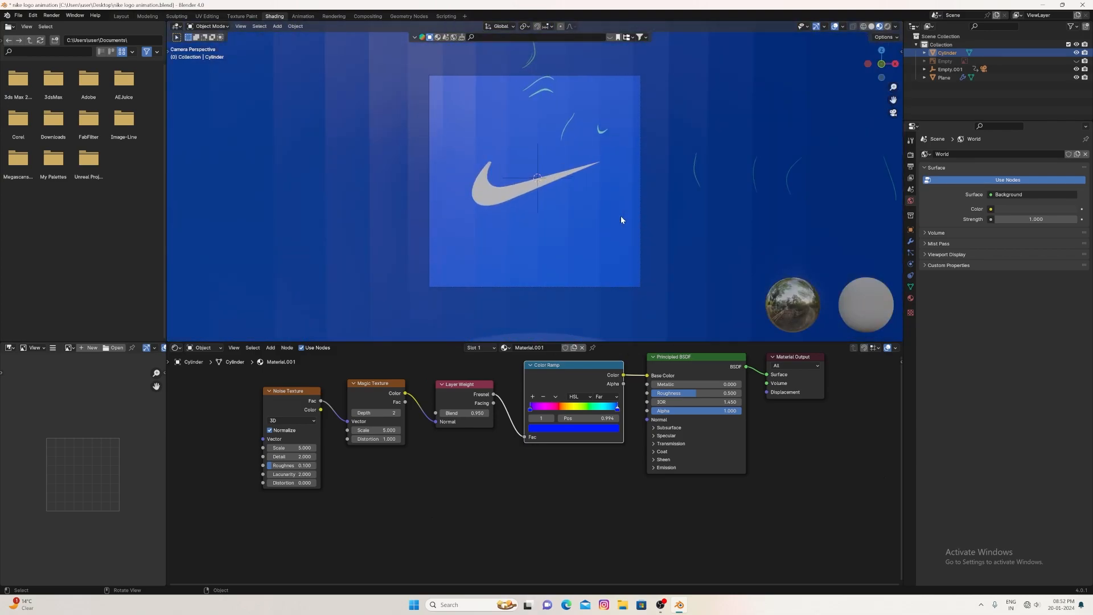
- Add an Emission node and a Mix Shader node below the node chain, and connect Emission to the second Shader input
key(shift+a)
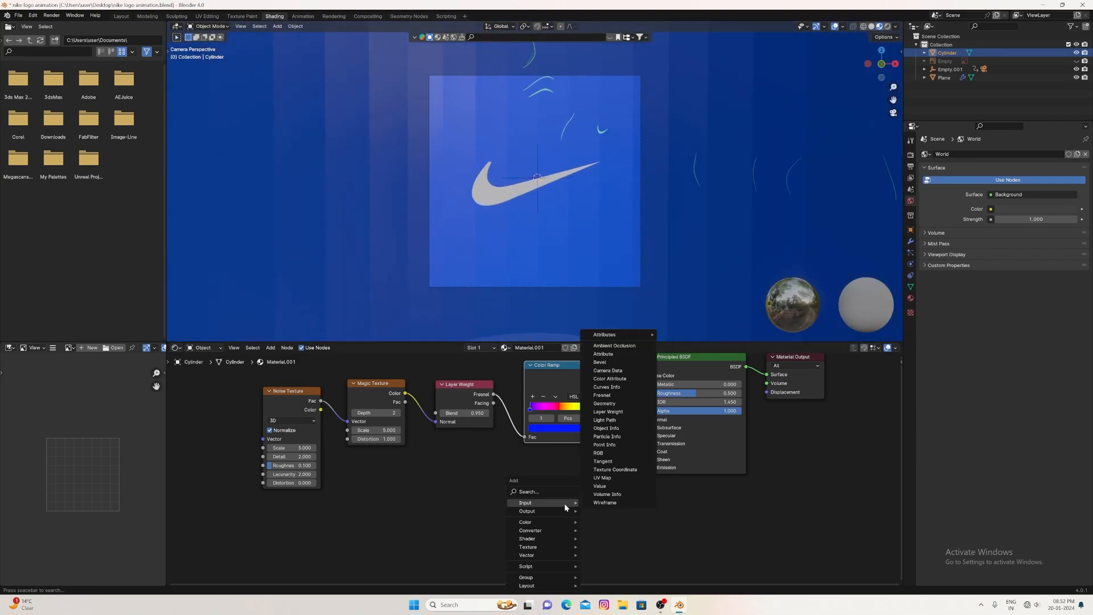
text(em)
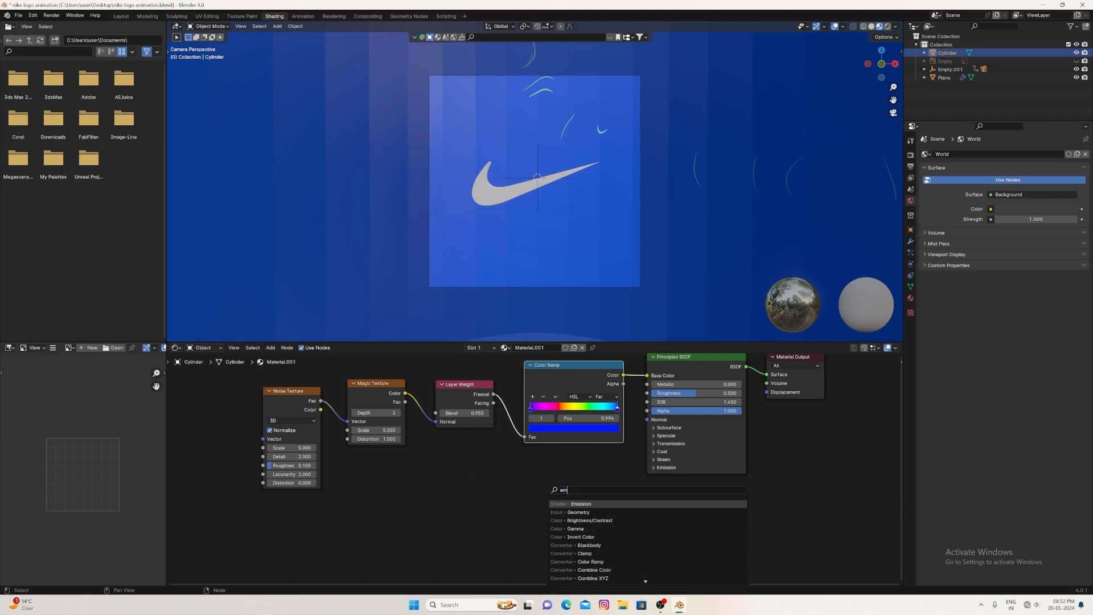
key(Return)
key(shift+a)
text(mi)
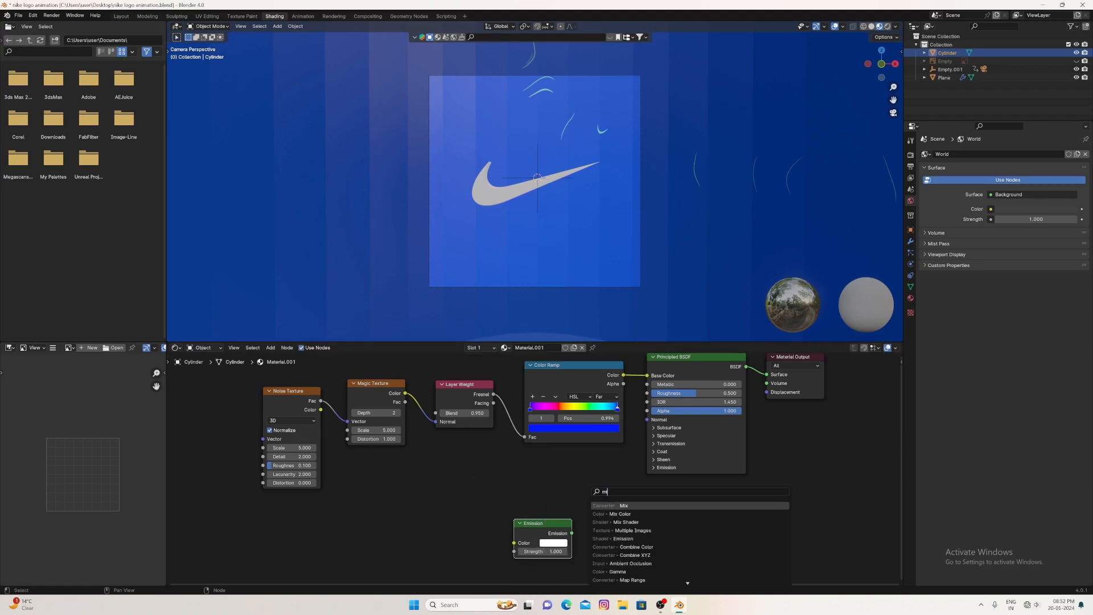
click(603, 522)
click(604, 510)
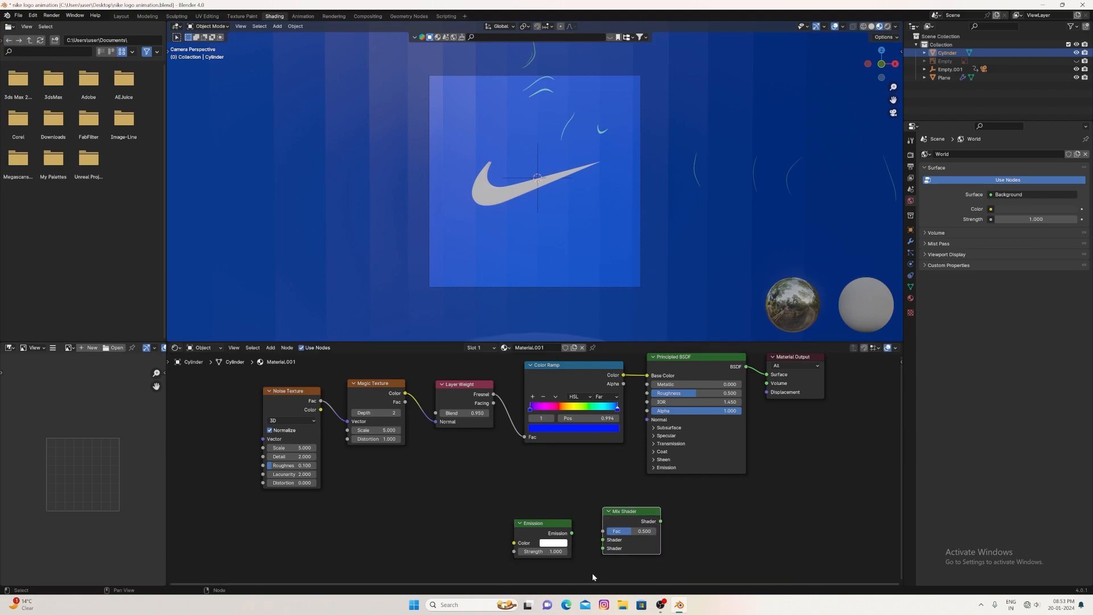
drag(572, 533, 603, 549)
- Route the Mix Shader into the Material Output's Surface and connect the Principled BSDF to the Mix Shader's first Shader input
drag(641, 509, 831, 470)
scroll(689, 515, down, 2)
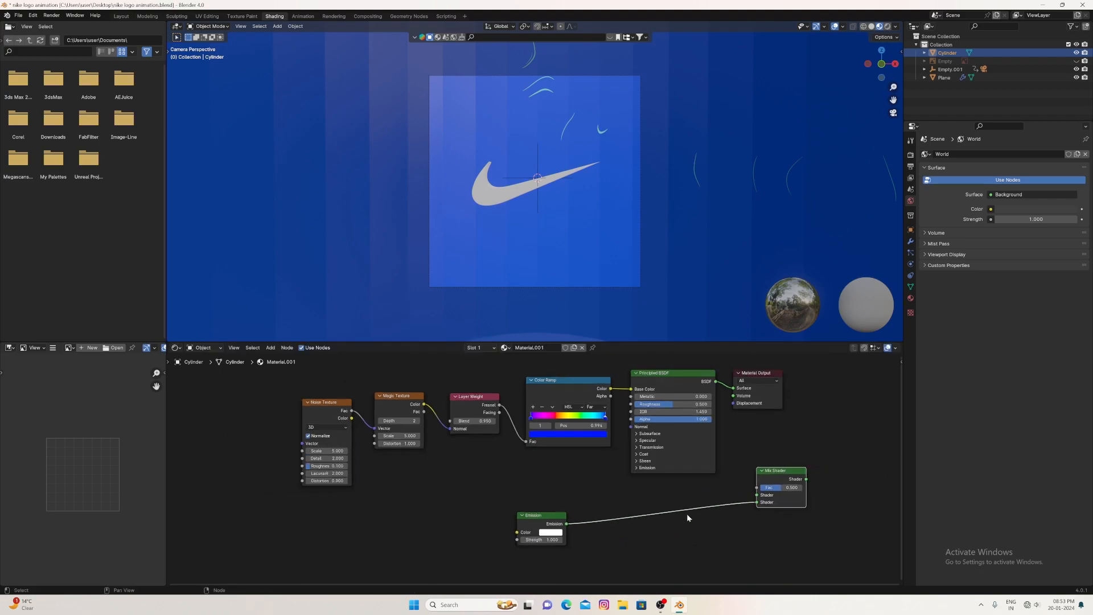
scroll(686, 513, down, 2)
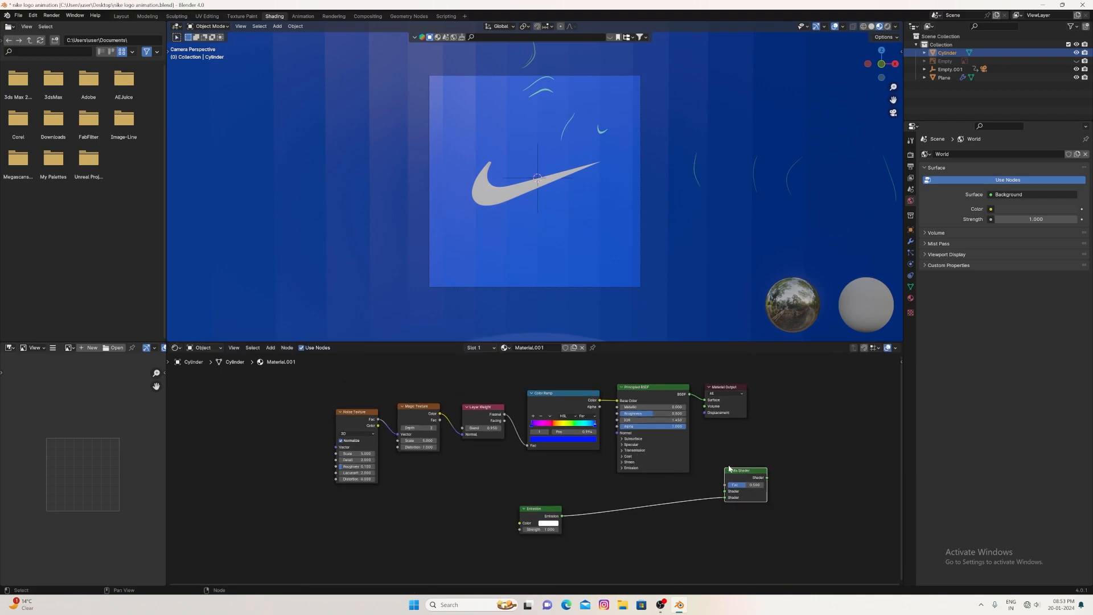
drag(739, 392, 767, 478)
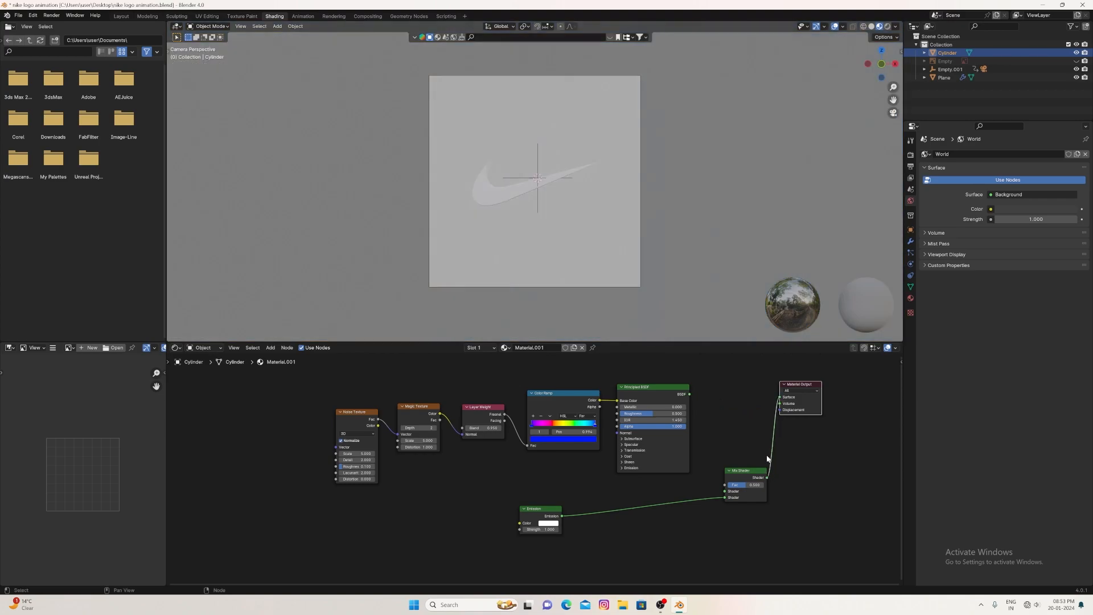
drag(689, 394, 724, 491)
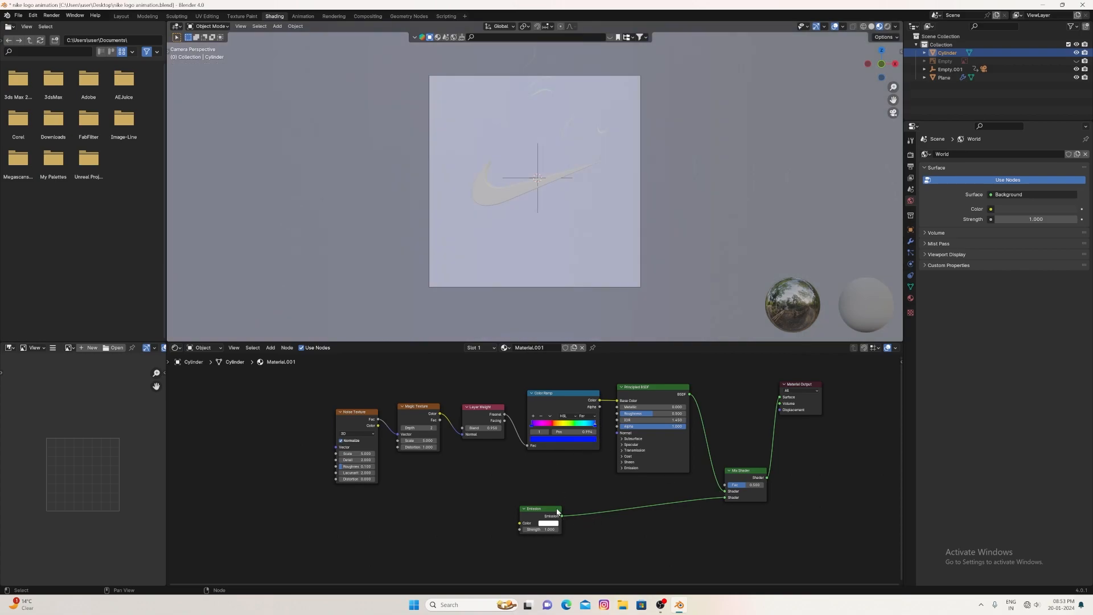
- Connect the Color Ramp's Color output to the Emission Color, and drive the ramp's Fac from the Layer Weight's Facing output
drag(555, 510, 649, 501)
drag(600, 399, 614, 514)
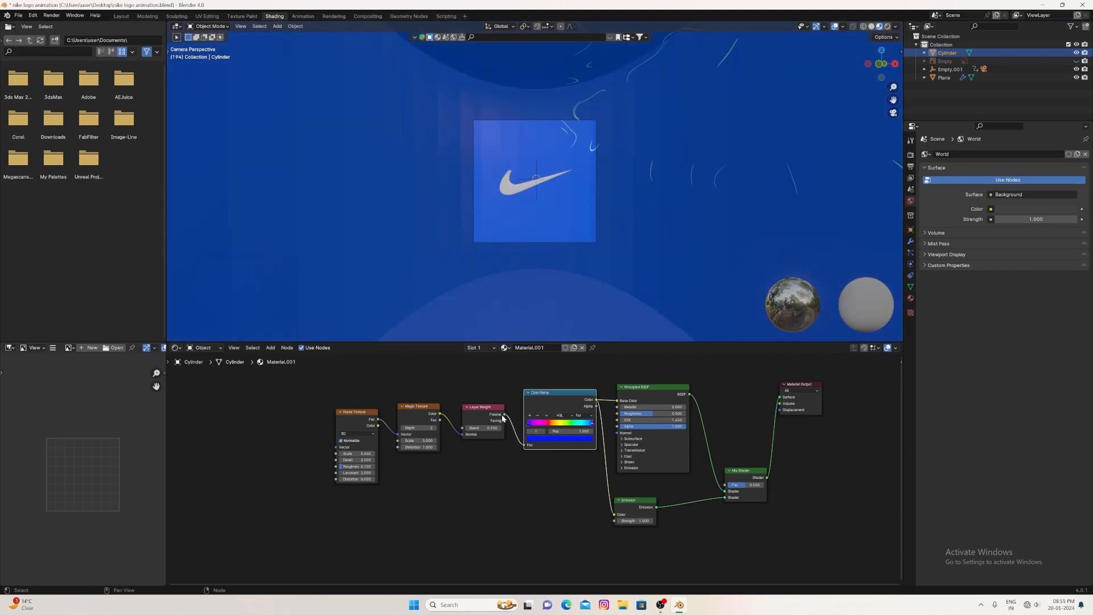
drag(504, 420, 524, 445)
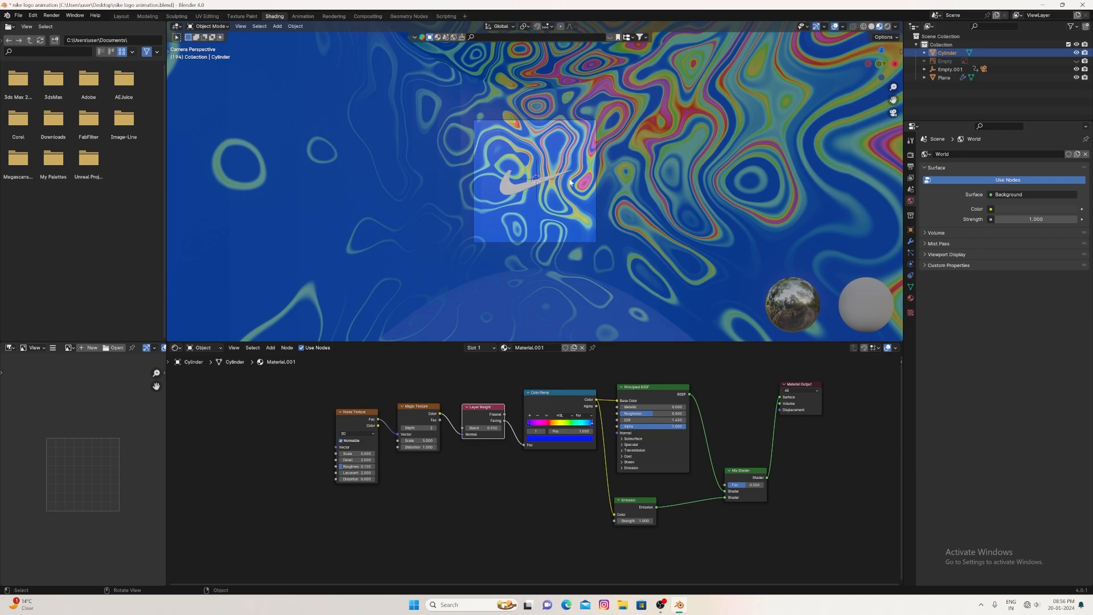
- Play back the camera orbit around the swoosh in the camera view and save the file
scroll(588, 285, up, 3)
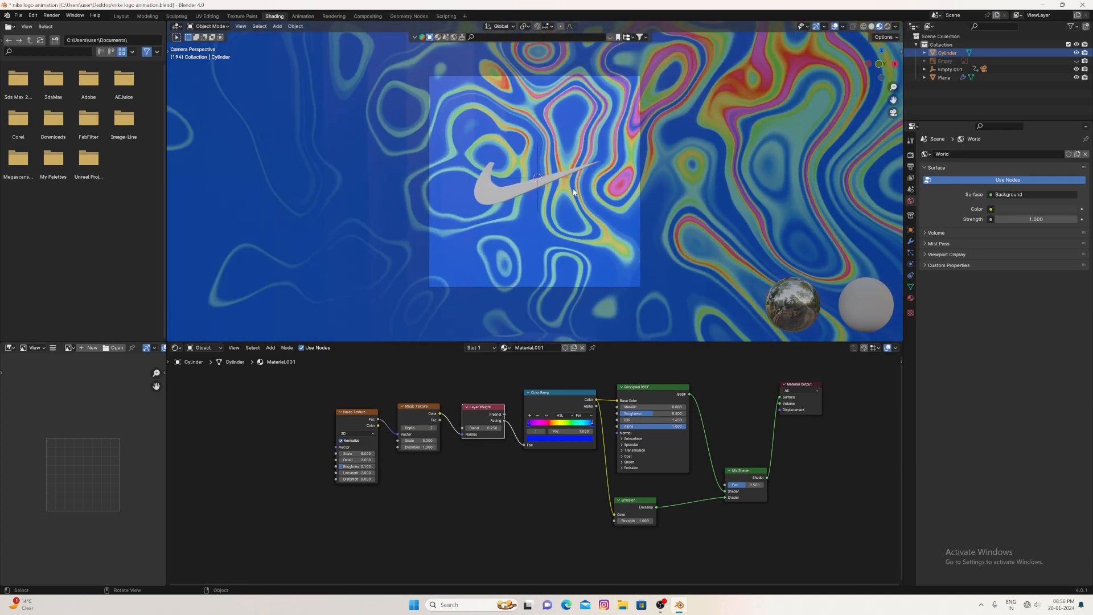
click(893, 113)
click(893, 112)
key(space)
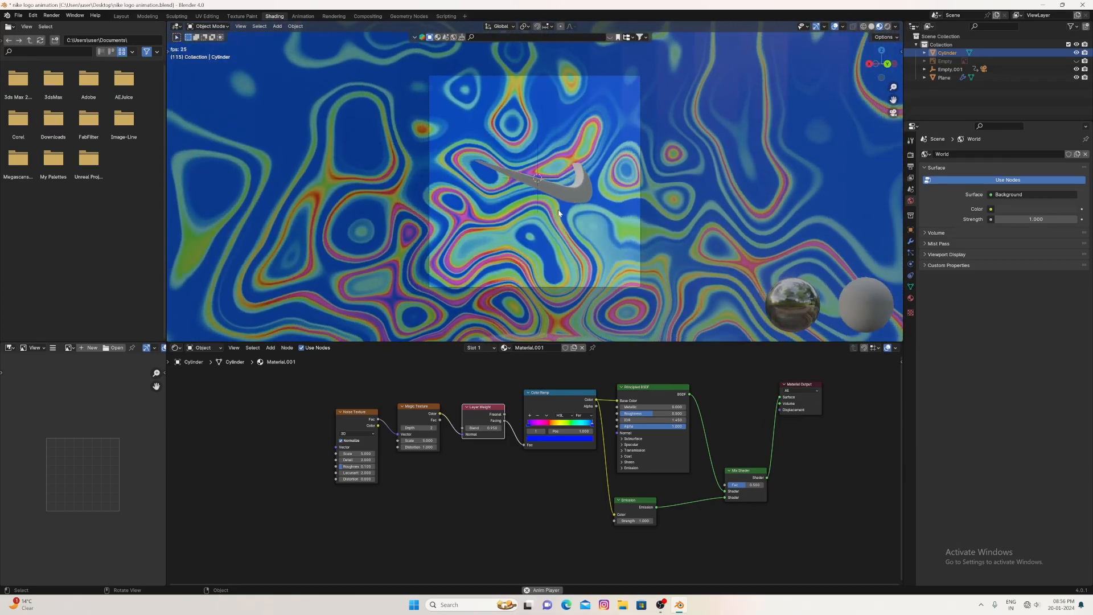
key(space)
key(ctrl+s)
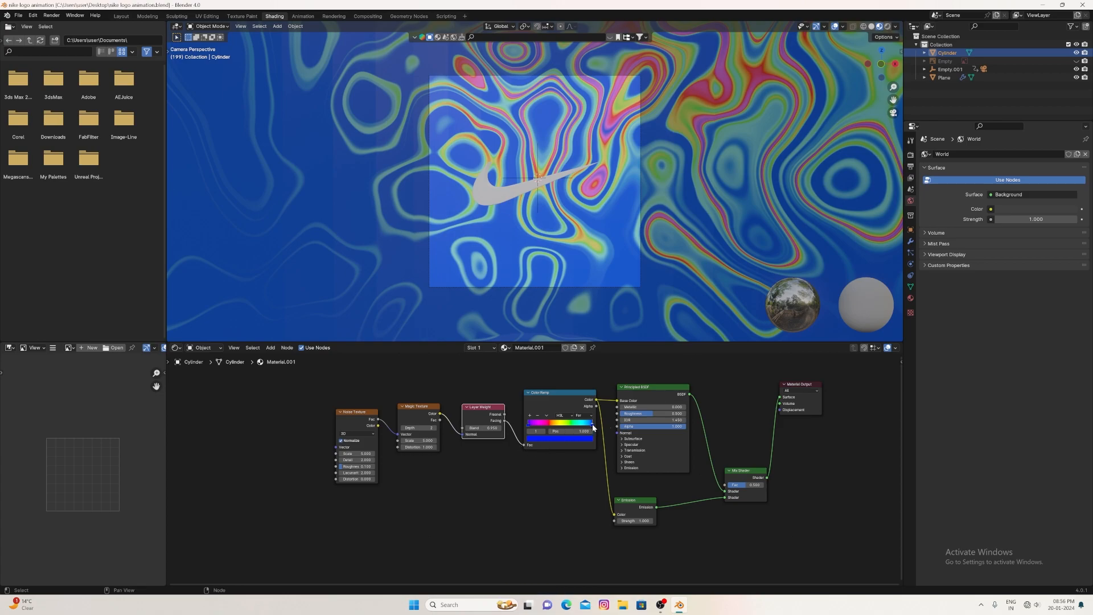
- Reverse the Color Ramp's gradient by moving its end stop to position 0, and play back the orbit to check it
drag(592, 427, 523, 431)
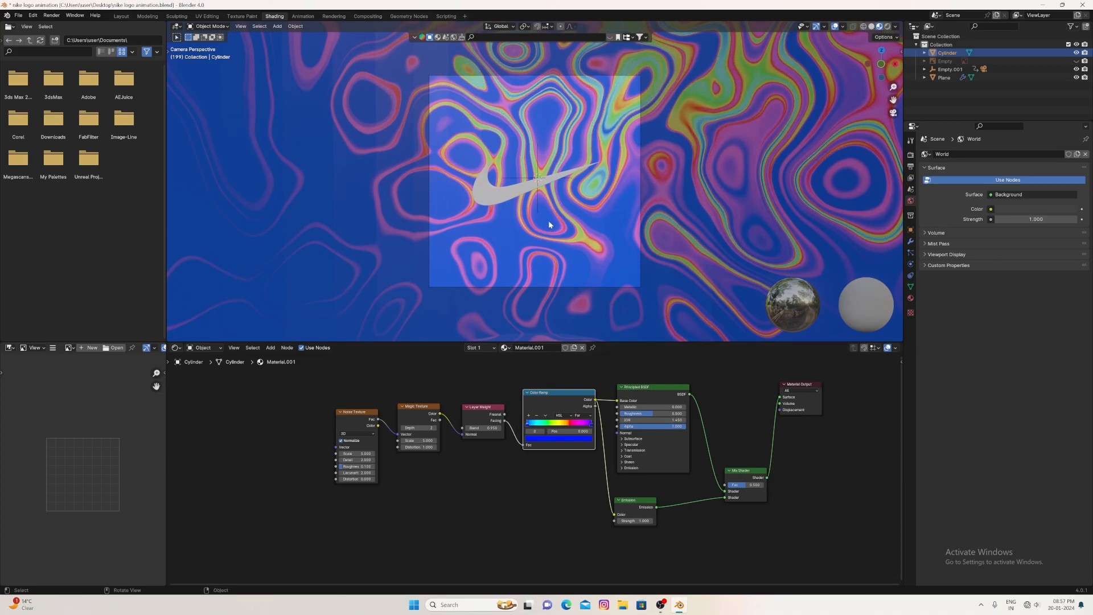
key(space)
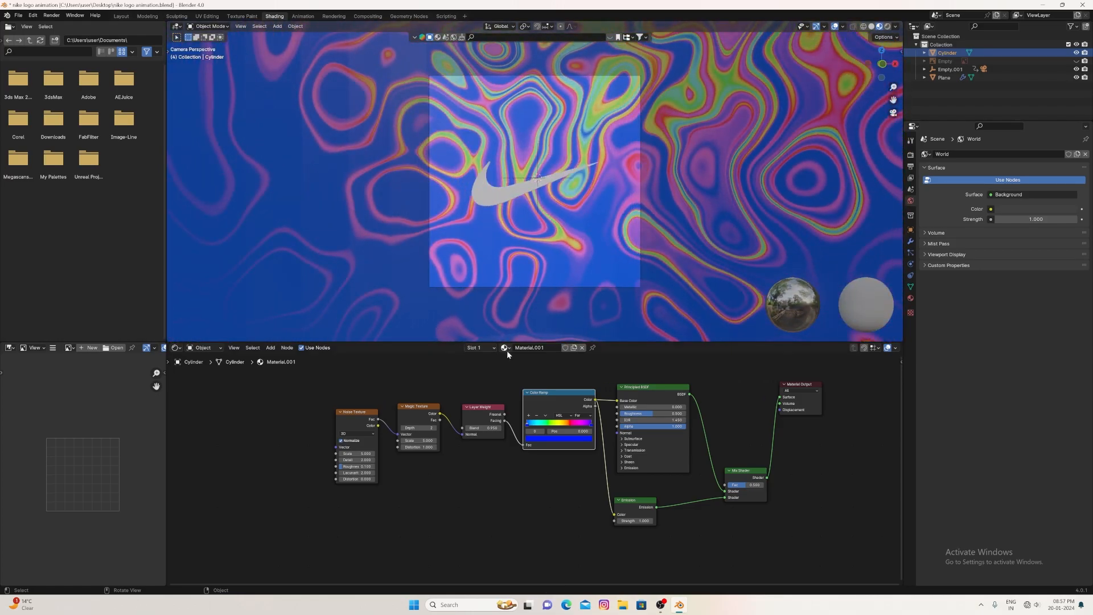
scroll(537, 469, up, 1)
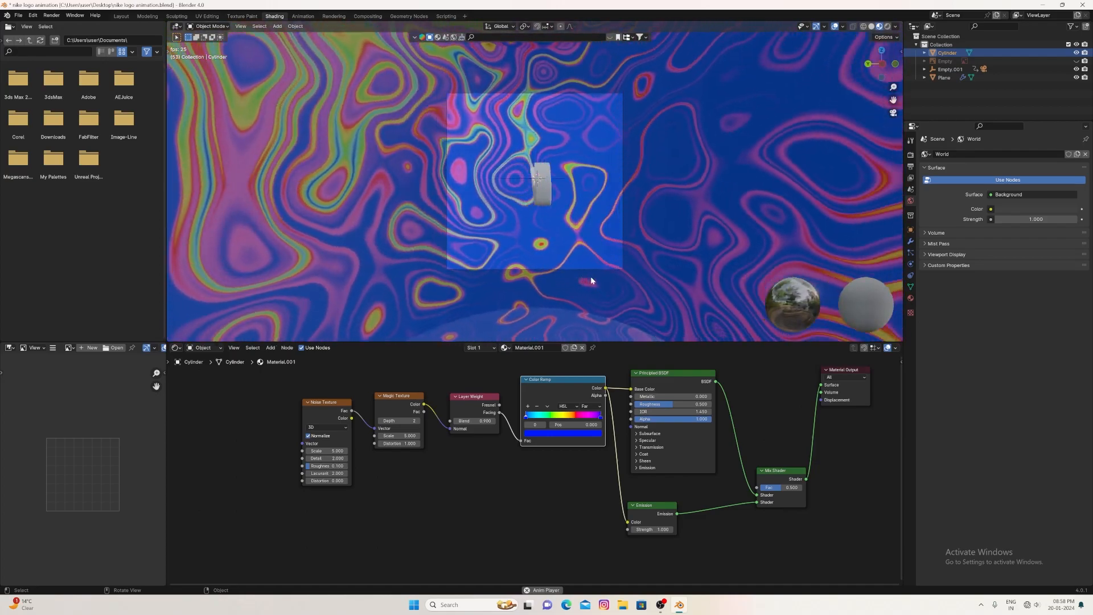
key(space)
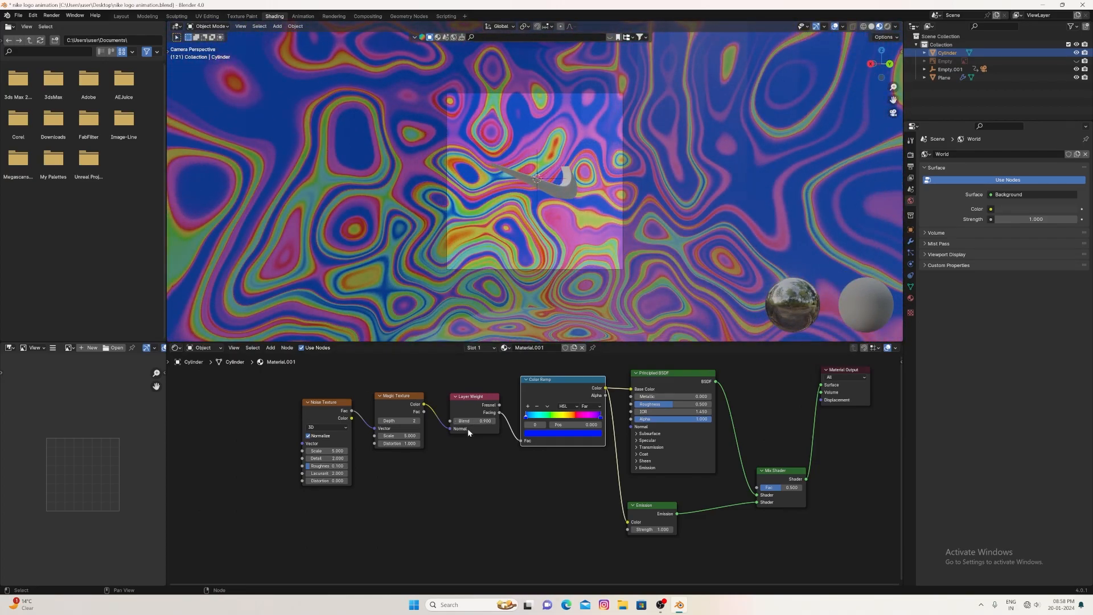
- Try a larger Scale on the Magic Texture node and restore it to 5
drag(398, 435, 444, 435)
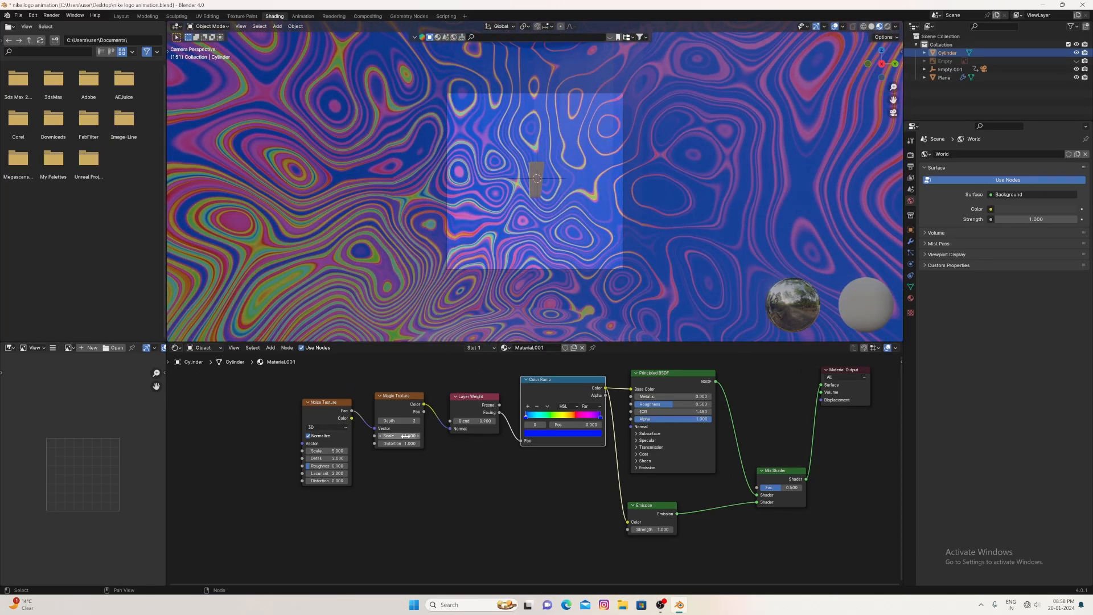
click(405, 436)
key(BackSpace)
text(5)
key(Return)
- Enter 0.95 as the Blend value of the Layer Weight node
click(472, 420)
text(0.95)
key(Return)
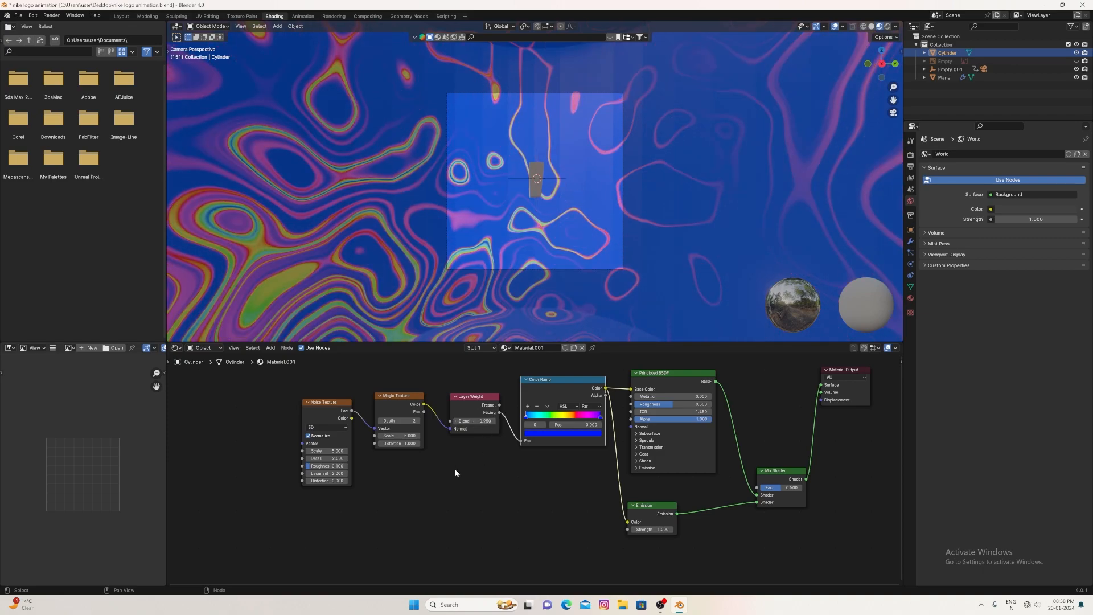
- Increase the Noise Texture's Roughness, and open the cylinder's material properties
click(326, 465)
text(0.13)
key(Return)
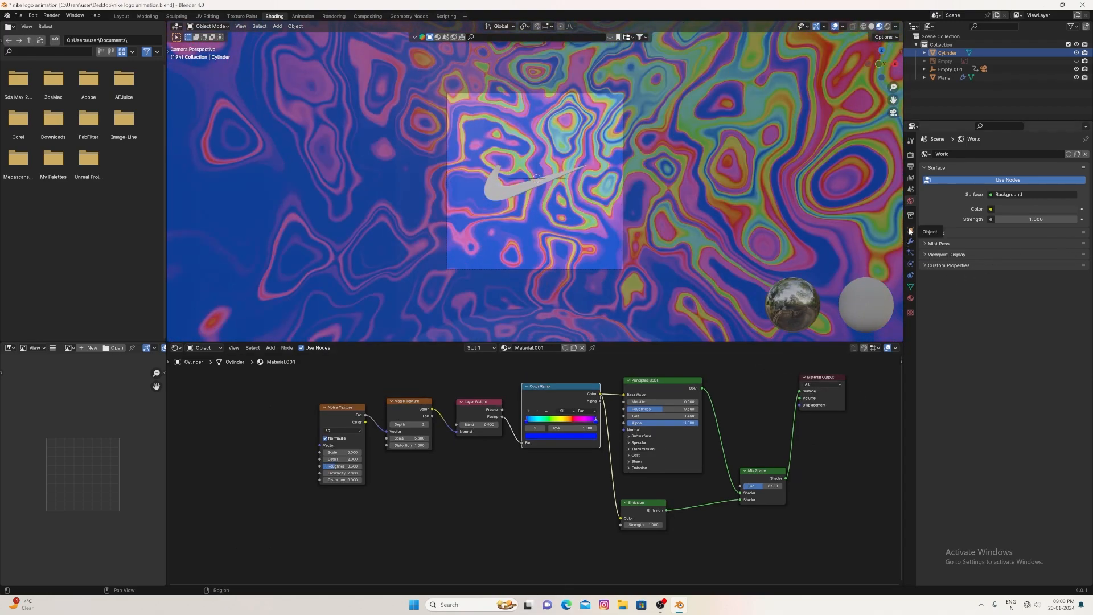
click(910, 297)
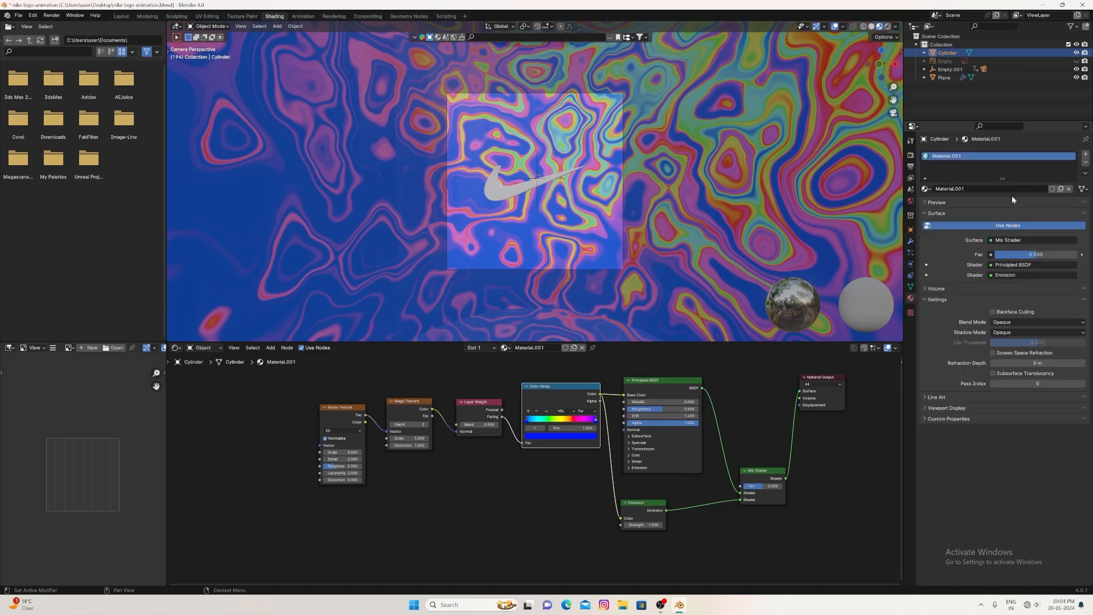
- Increase the Metallic value of the swoosh's Principled BSDF and make its Base Color black
click(601, 329)
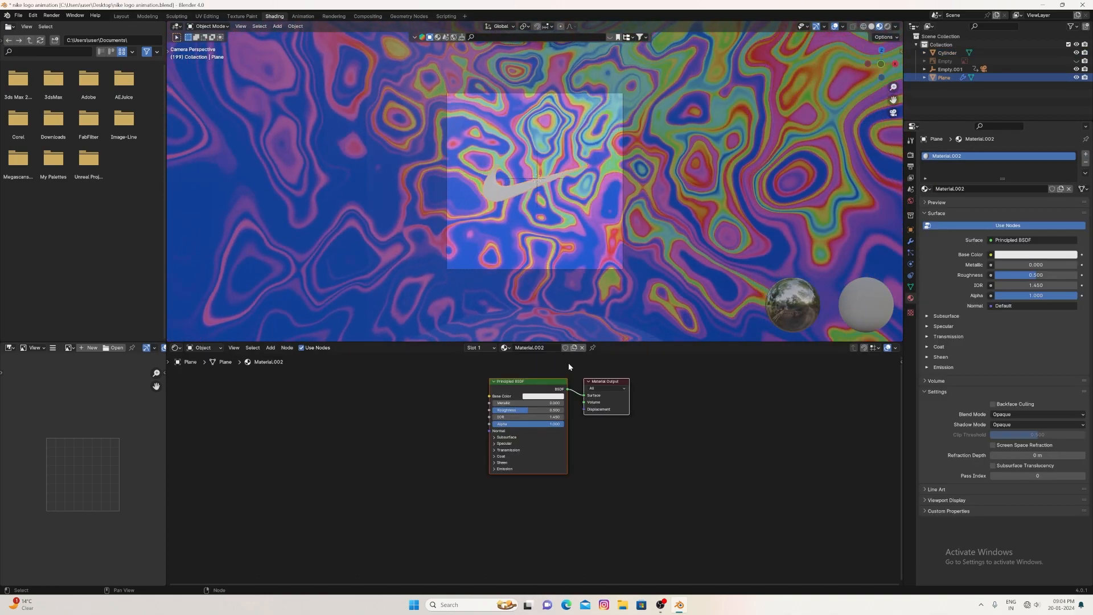
drag(507, 403, 558, 405)
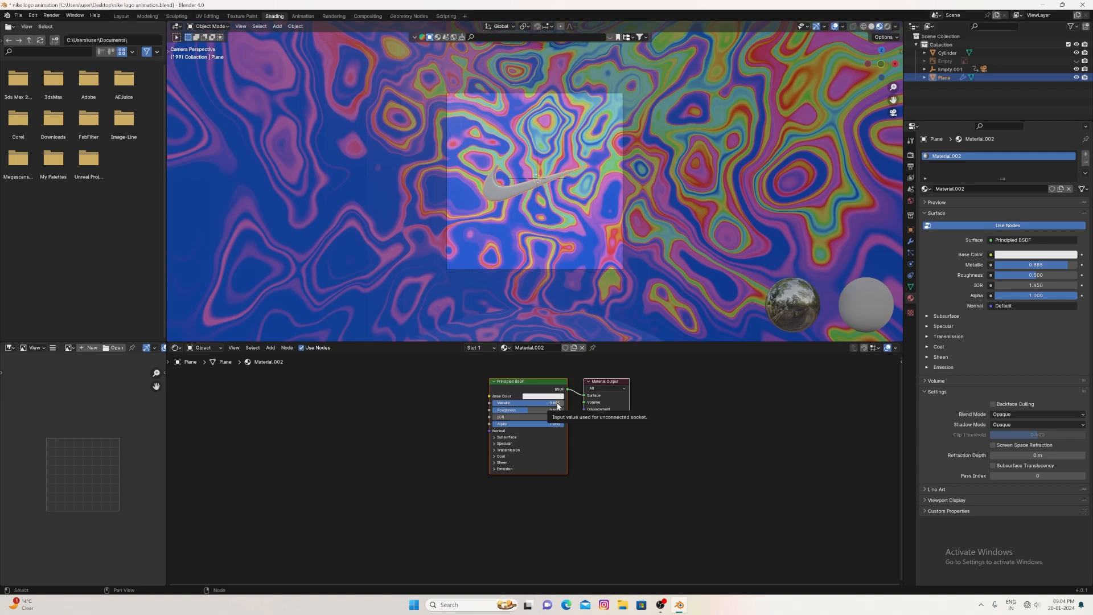
click(543, 396)
drag(588, 301, 588, 355)
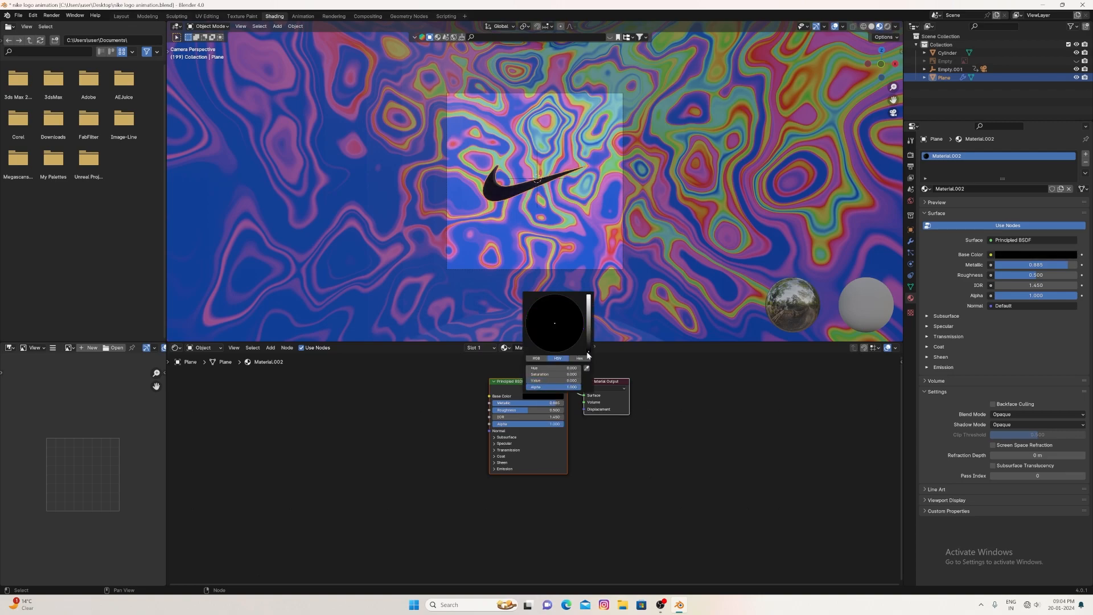
- Set the swoosh material's Roughness to 0 and Metallic to 0.5
drag(526, 409, 489, 409)
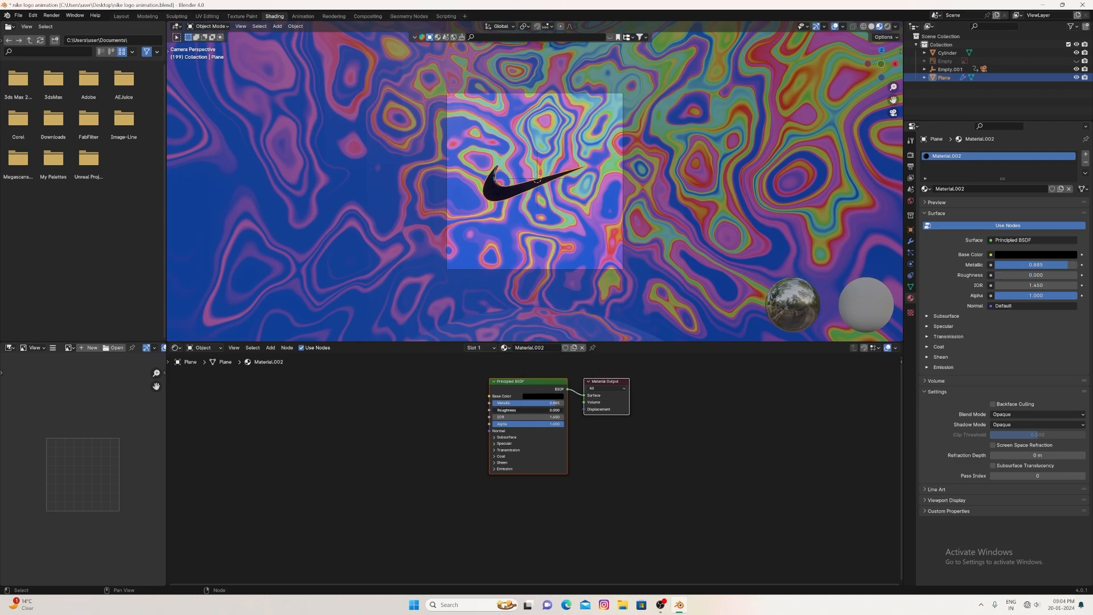
click(526, 402)
key(BackSpace)
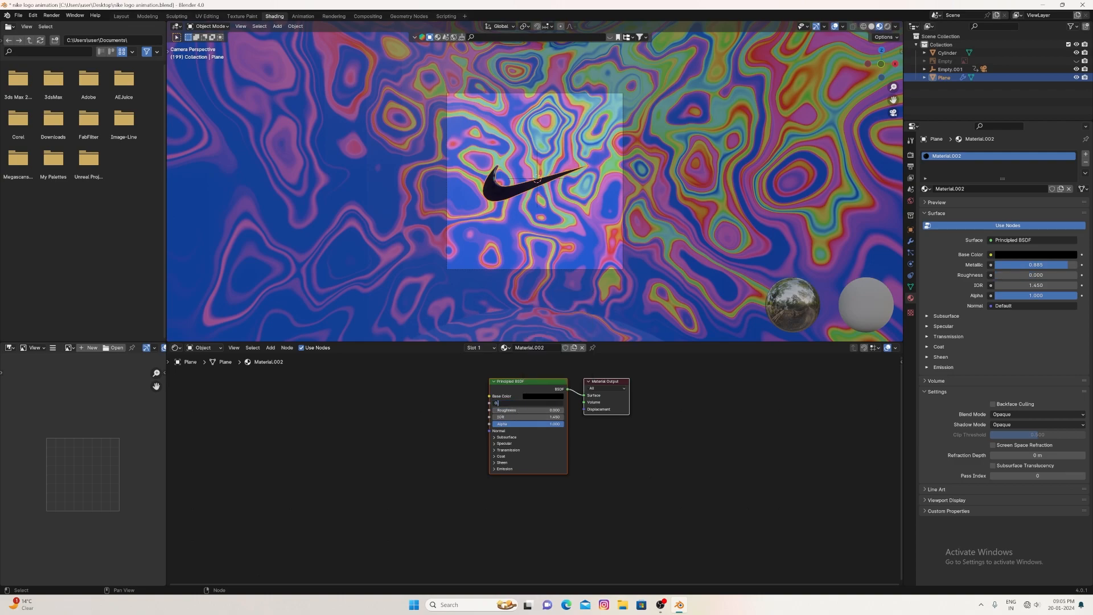
text(0.5)
key(Return)
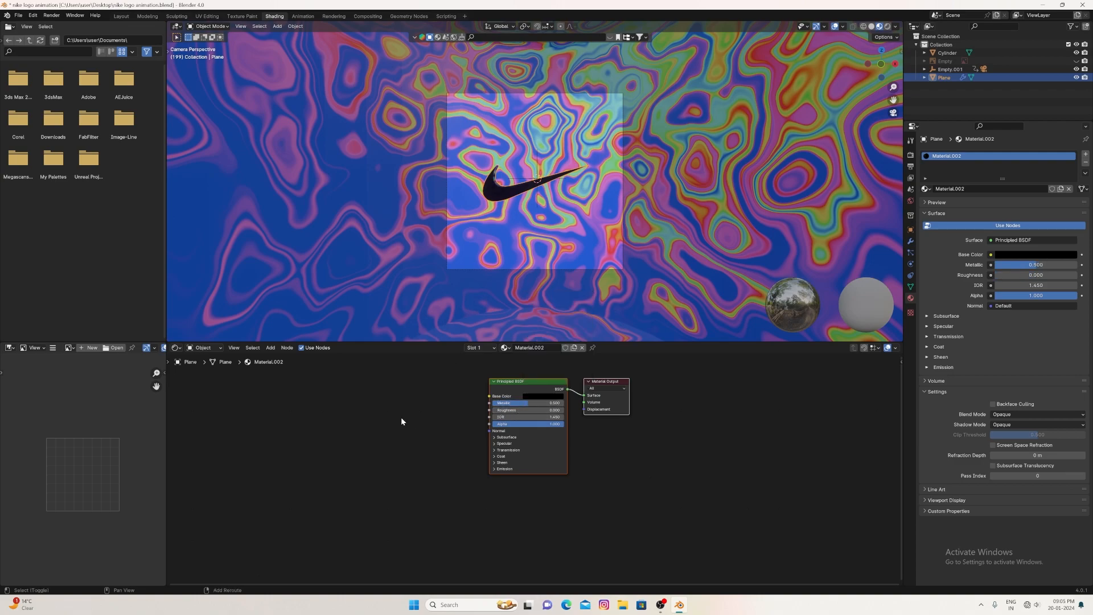
- Add a Color Ramp node to the swoosh material and connect its Color output to the Principled BSDF's Emission Color
key(shift+a)
text(color ramp)
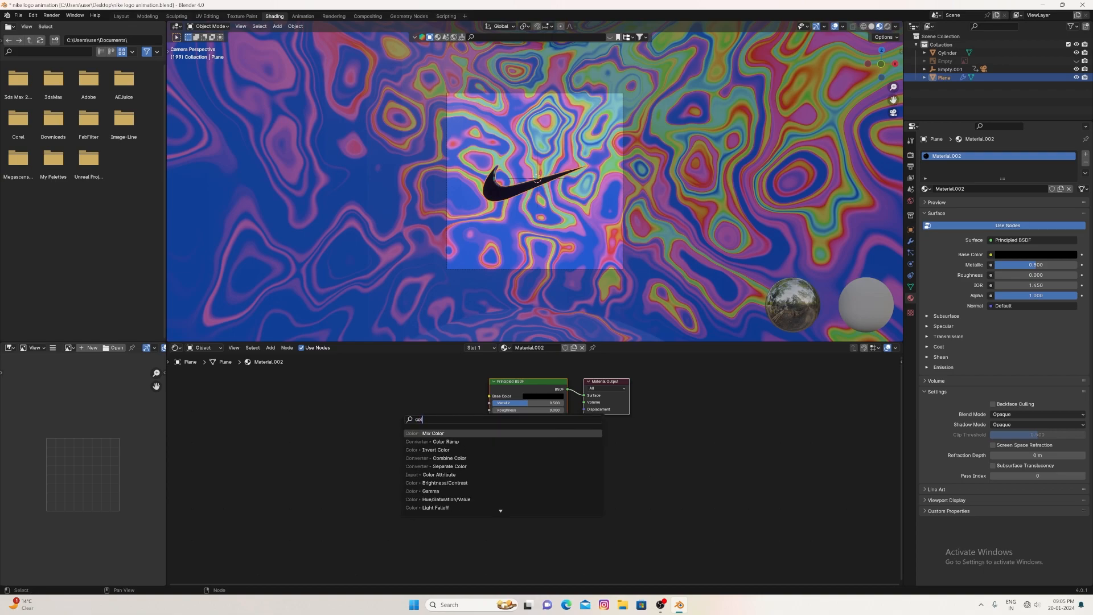
key(Return)
click(391, 402)
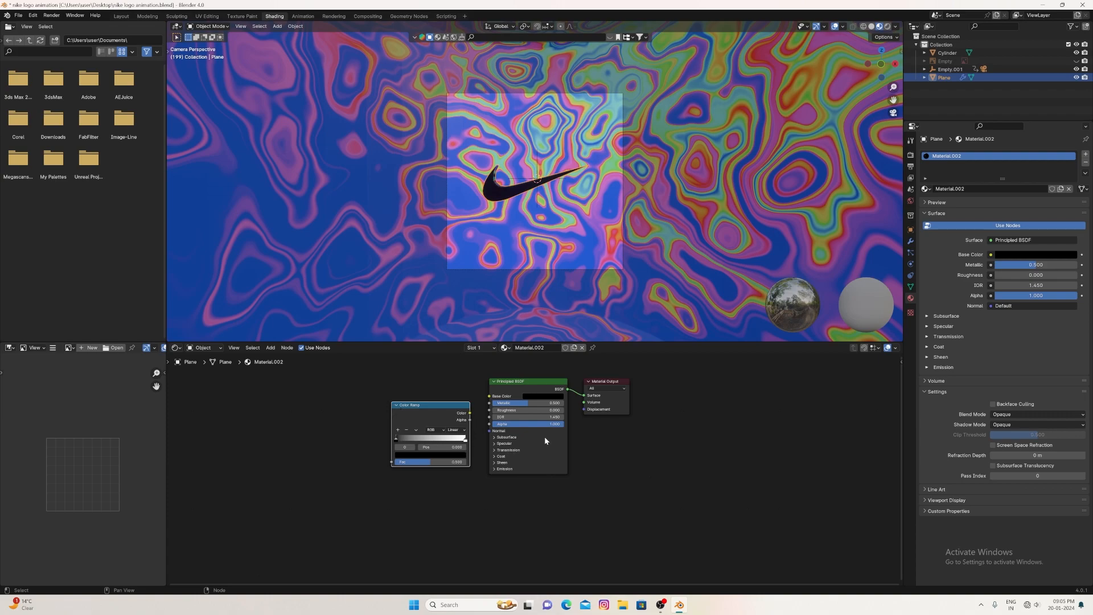
click(499, 469)
drag(469, 413, 489, 477)
- Change the Color Ramp's white end stop to pure red and move the black stop close beside it
click(465, 440)
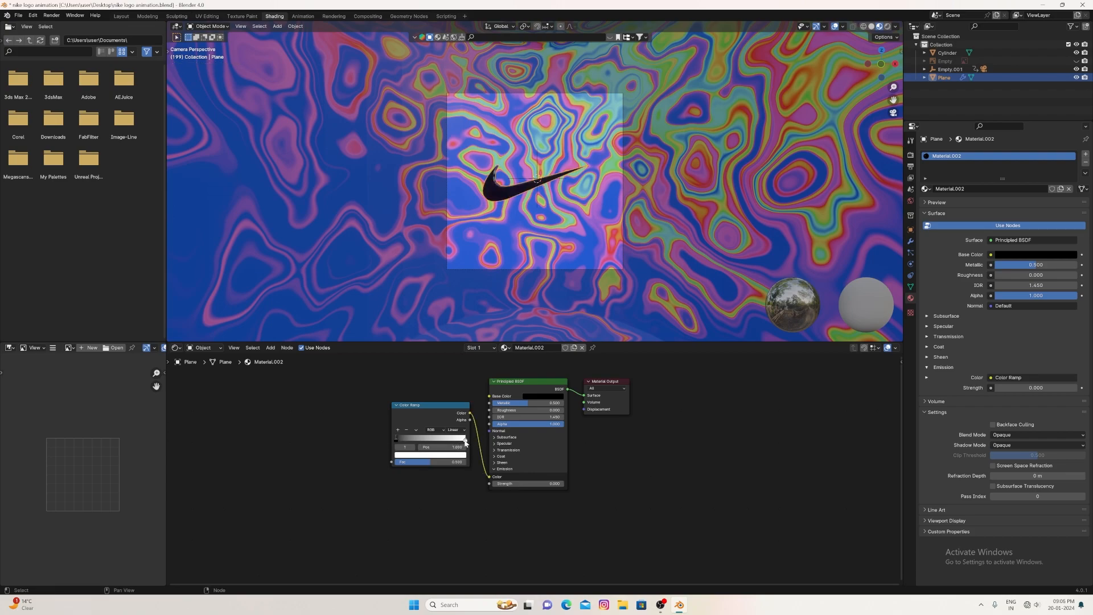
click(451, 455)
click(430, 411)
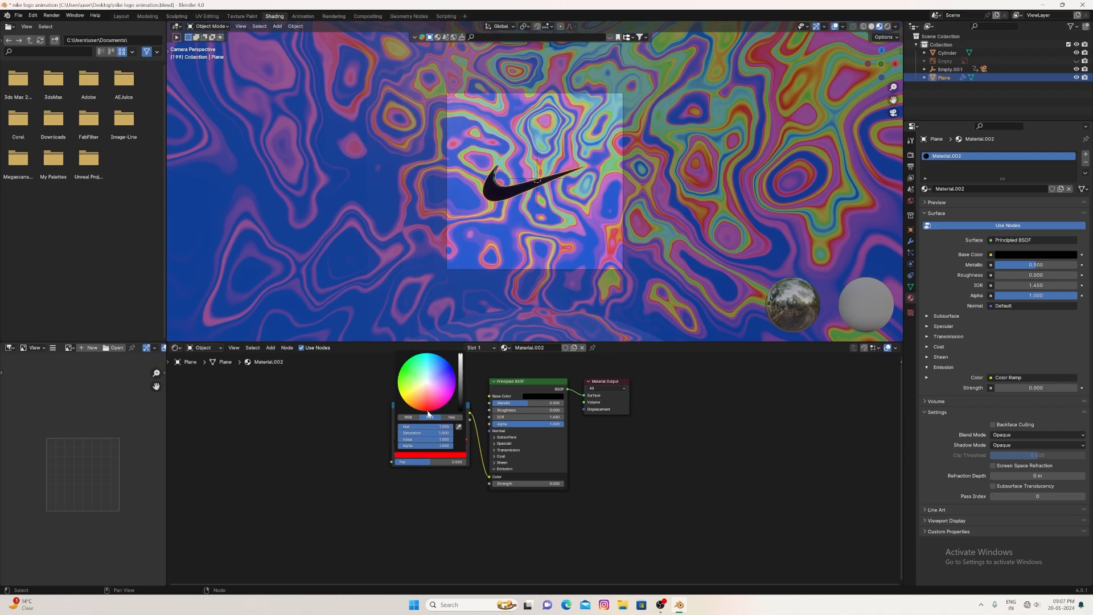
drag(397, 443, 456, 447)
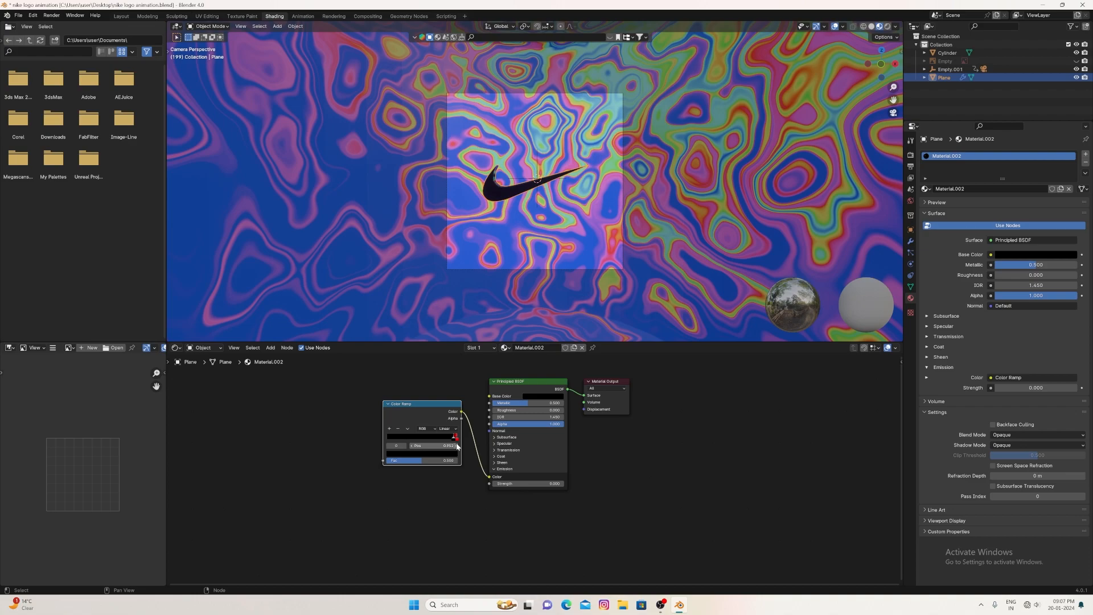
- Set the Emission Strength of the swoosh's Principled BSDF to 400
double_click(528, 483)
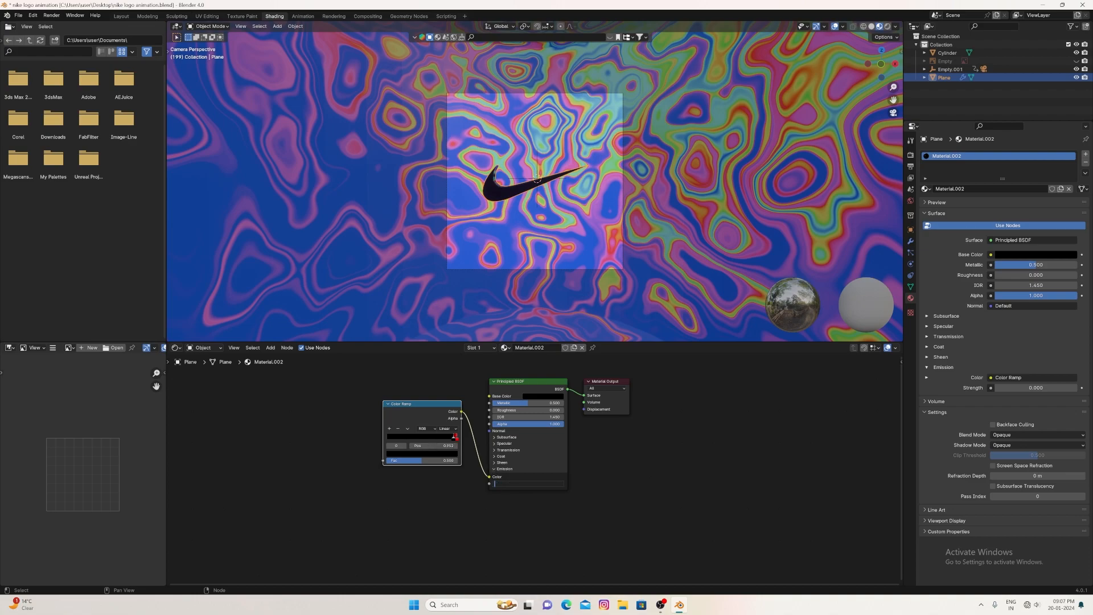
text(400)
key(Return)
- Add a Layer Weight node before the Color Ramp in the swoosh material
scroll(473, 485, down, 1)
key(shift+a)
click(347, 440)
text(la)
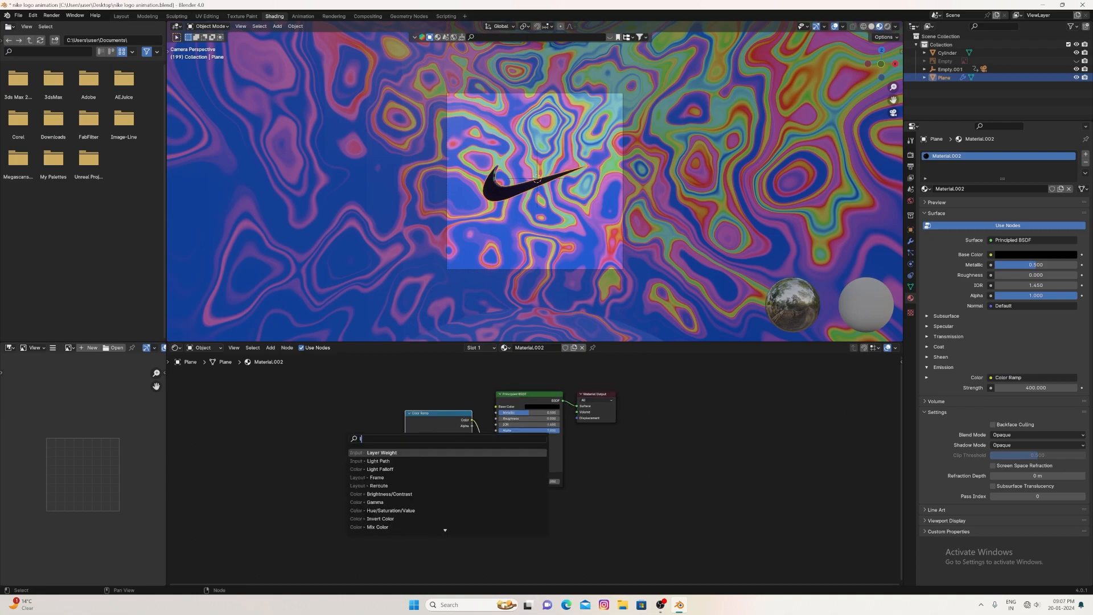
key(Return)
click(329, 422)
- Add a Magic Texture node before the Layer Weight node
key(shift+a)
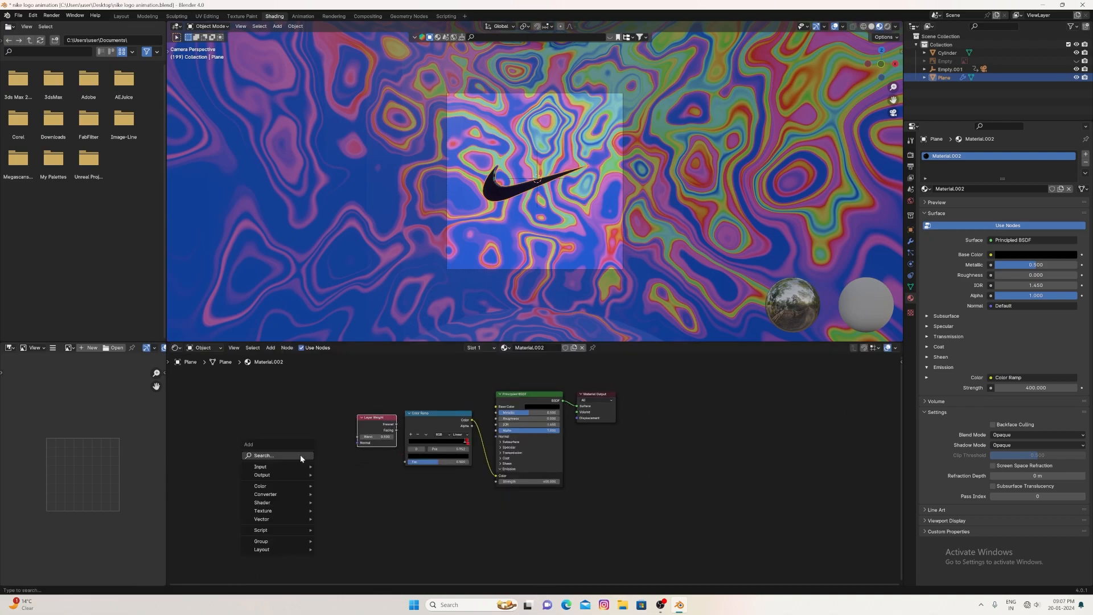
click(311, 456)
key(Down)
key(Down)
key(Down)
key(Down)
key(Down)
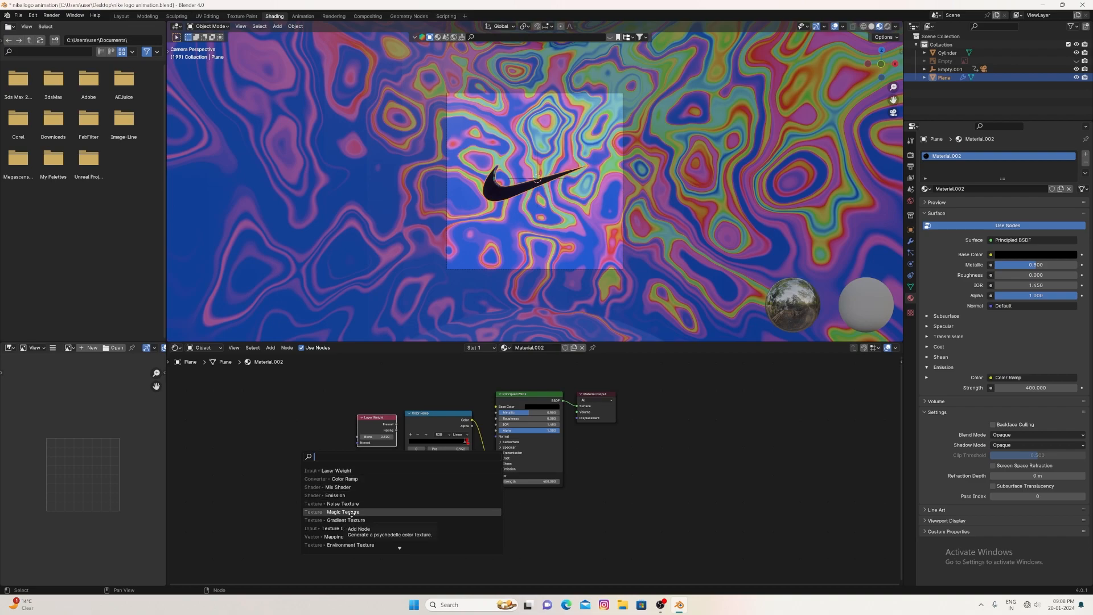
key(Return)
click(325, 441)
- Add a Noise Texture node before the Magic Texture node
key(shift+a)
click(255, 437)
key(Down)
key(Down)
key(Down)
key(Down)
key(Down)
key(Down)
key(Return)
click(255, 421)
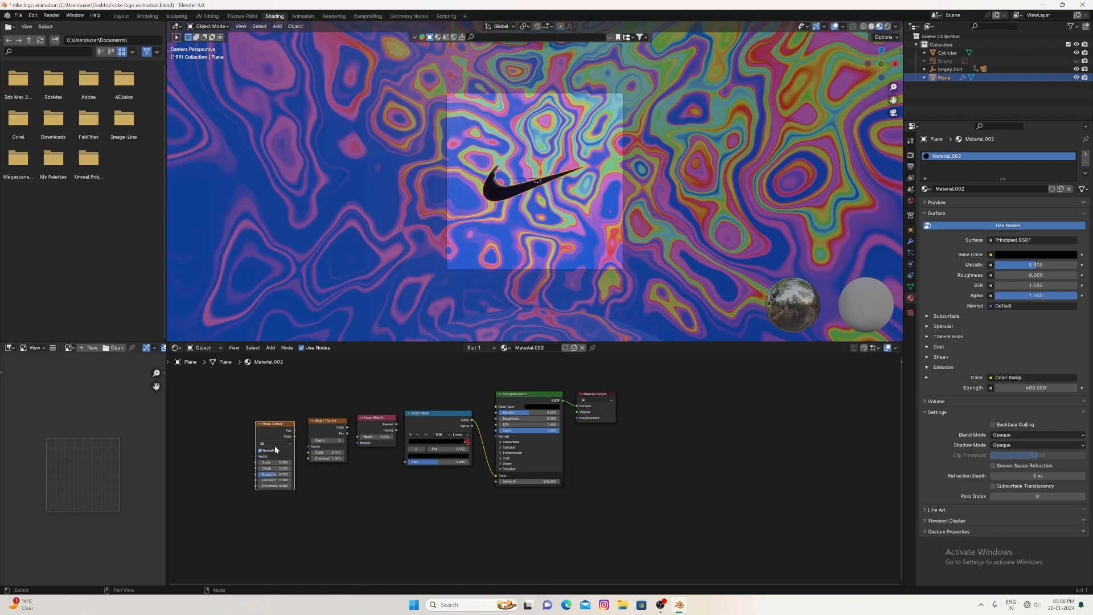
- Chain the nodes: Noise Fac to Magic Vector, Magic Color to Layer Weight Normal, and Fresnel to the Color Ramp's Fac
drag(396, 425, 405, 461)
drag(347, 427, 353, 441)
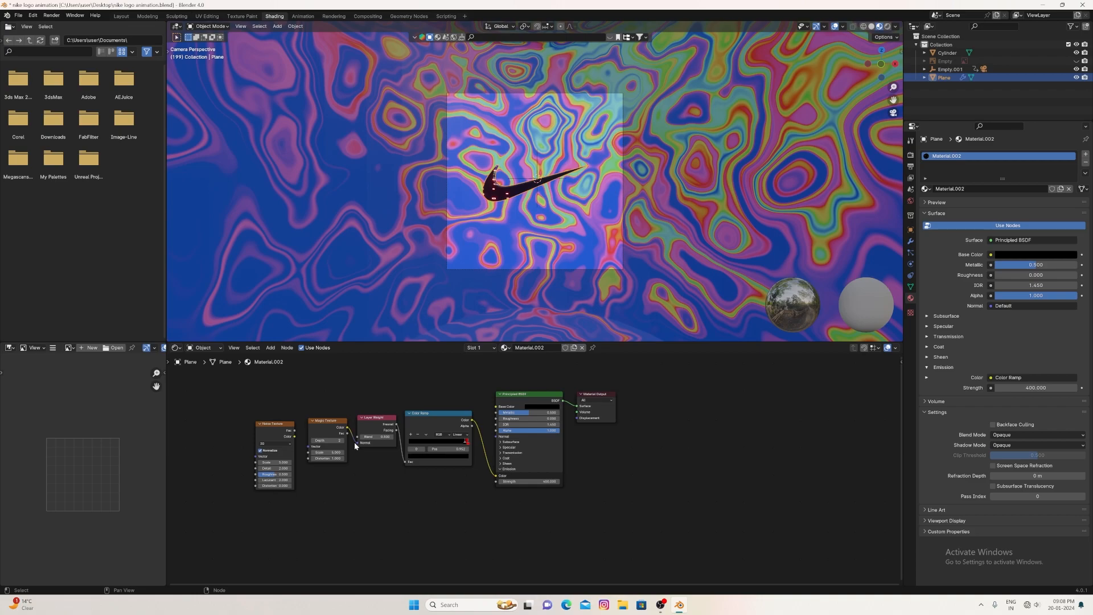
drag(294, 430, 308, 448)
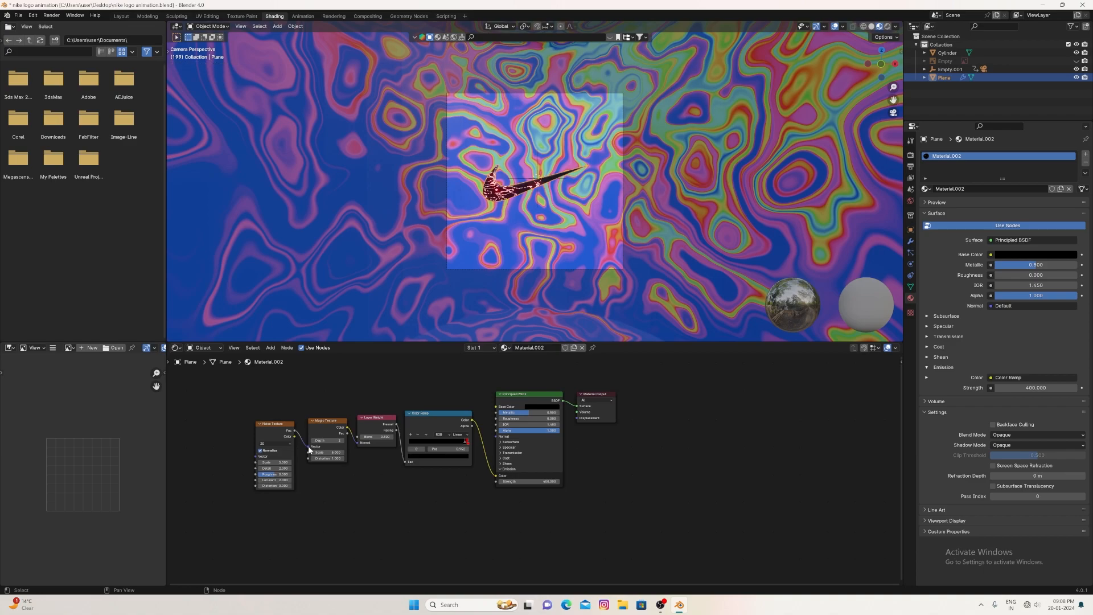
- Drive the Color Ramp's Fac from the Layer Weight's Facing output instead of Fresnel, and play back the animation to check it
drag(397, 425, 400, 425)
drag(406, 462, 389, 468)
click(396, 433)
drag(396, 430, 406, 462)
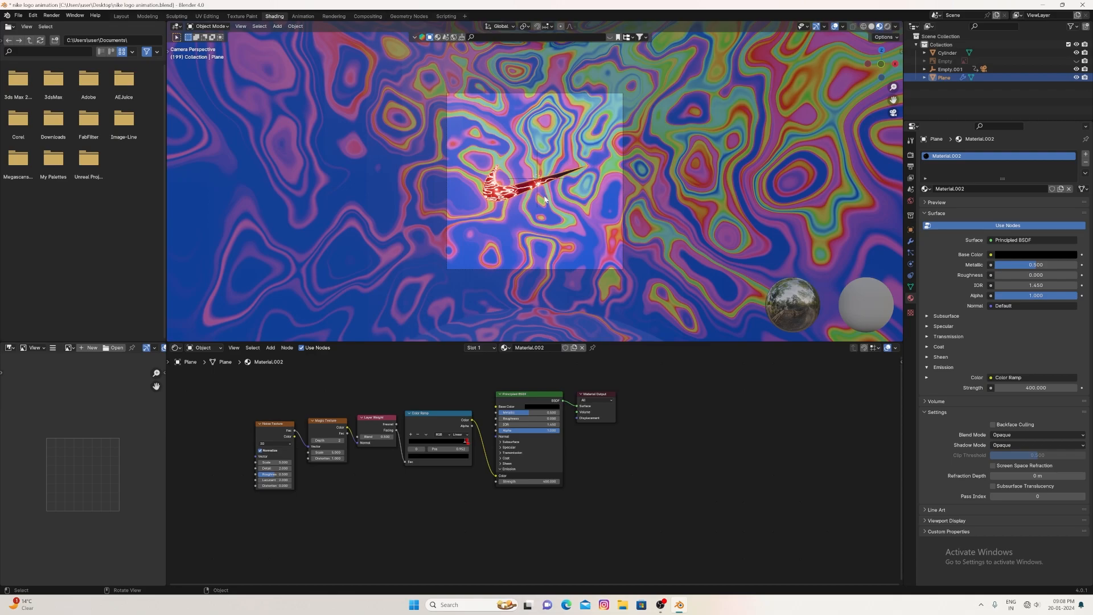
key(space)
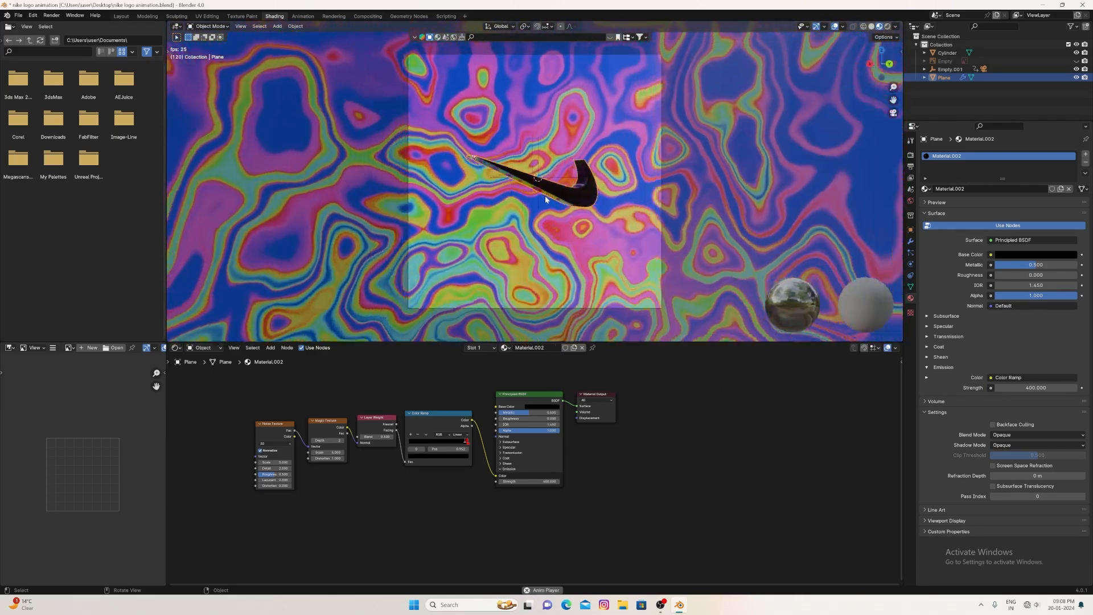
key(space)
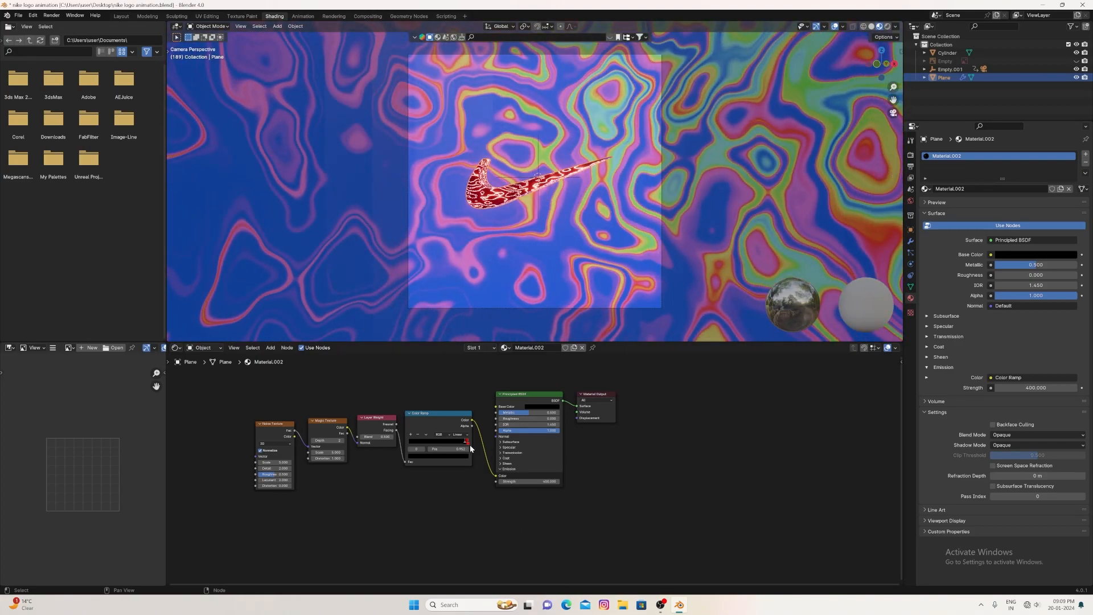
- Try a wider red band on the Color Ramp, and move the black stop close to the red end, checking the animation in playback
drag(467, 440, 455, 448)
key(space)
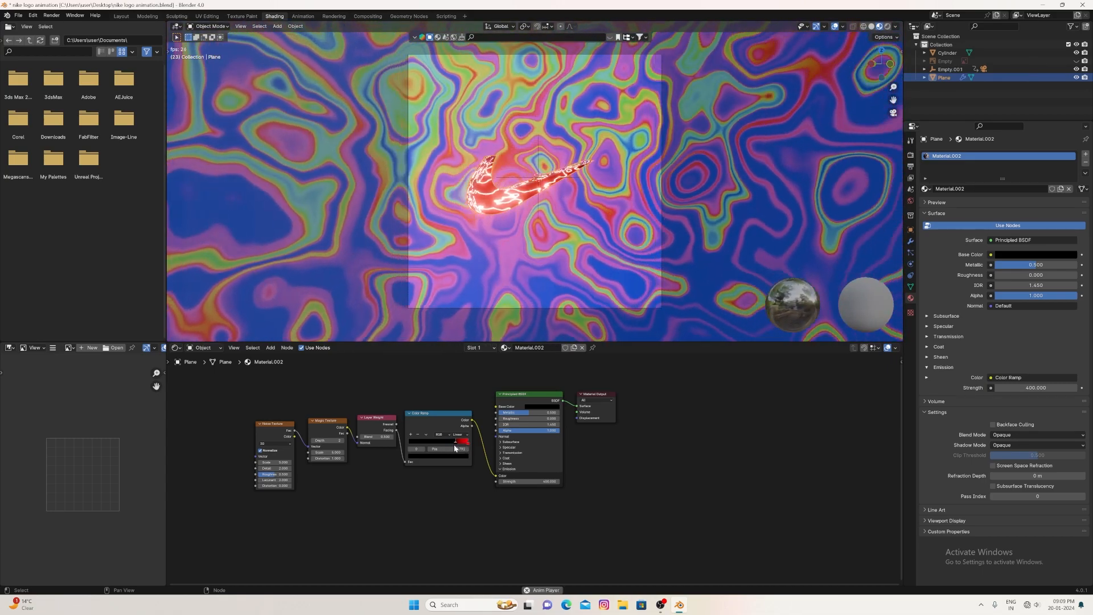
key(space)
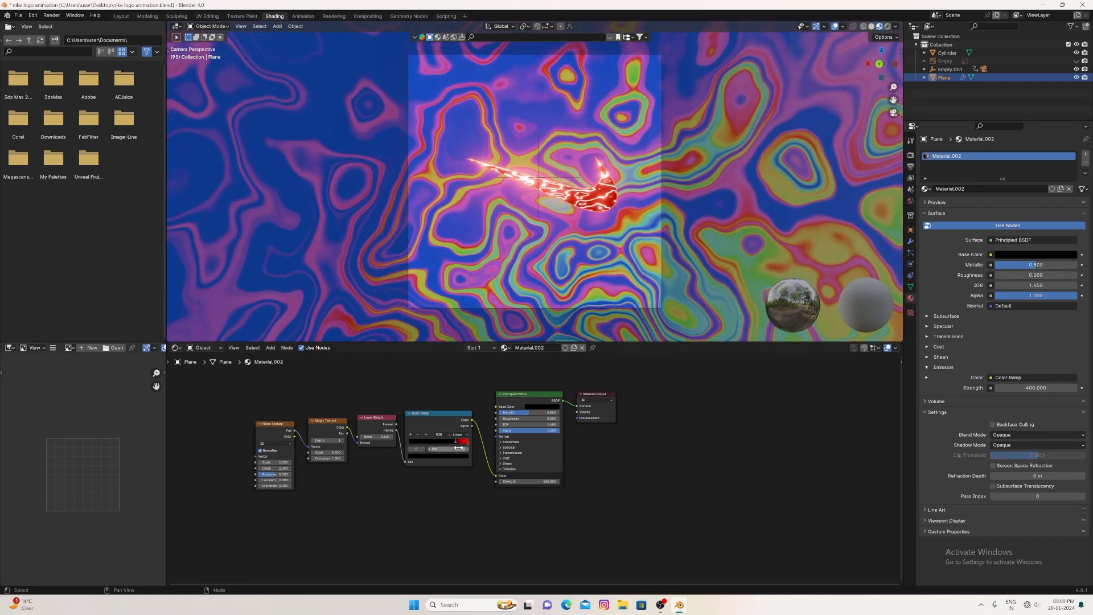
drag(455, 448, 471, 447)
key(space)
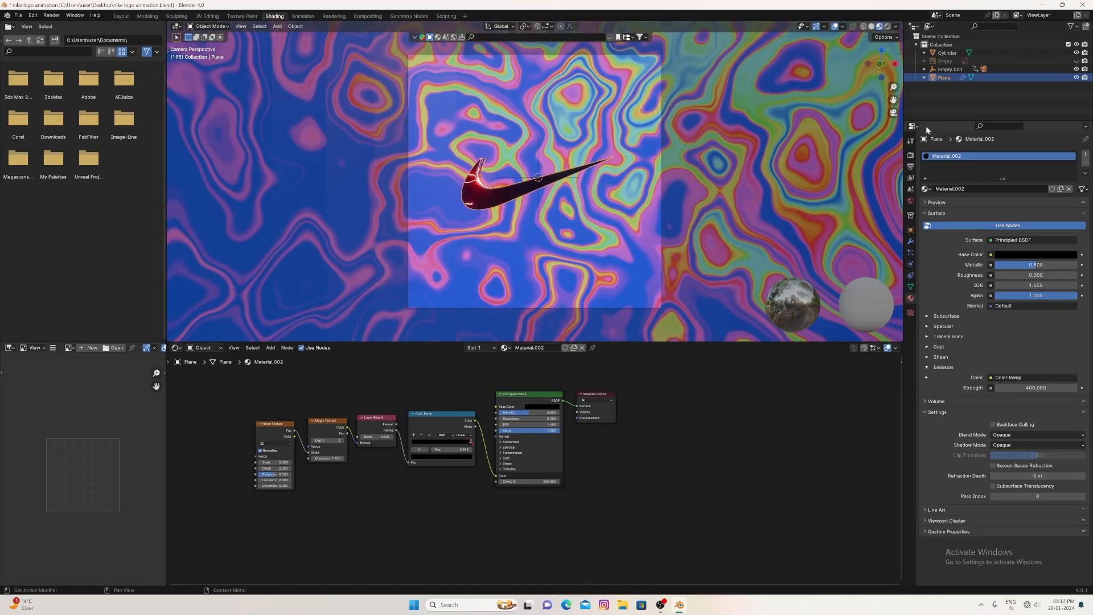
- Switch the render engine to Cycles with GPU Compute as the device
click(910, 157)
click(1001, 154)
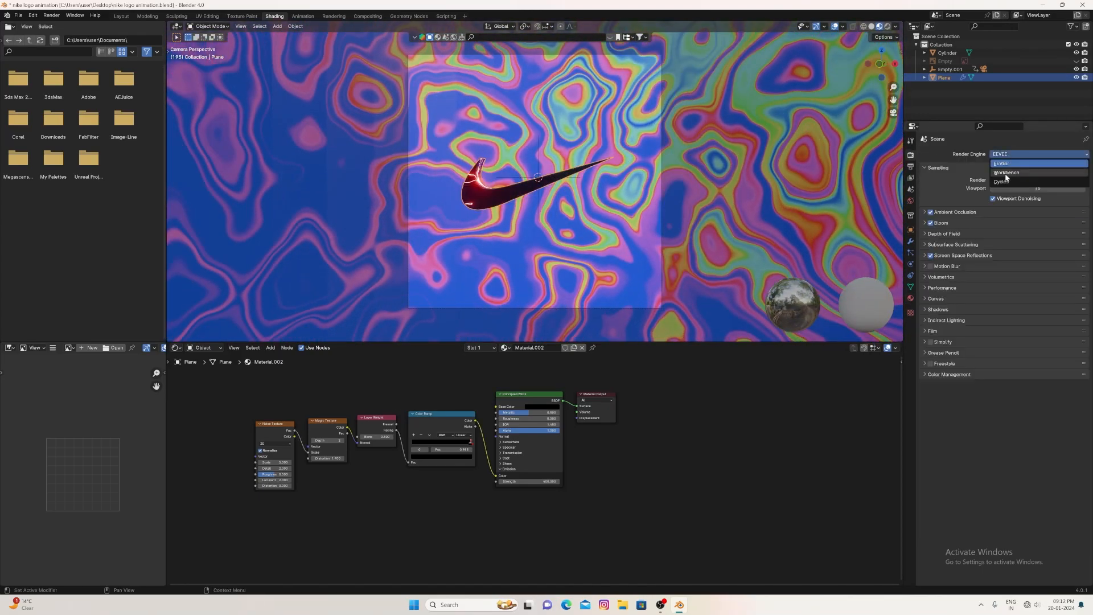
click(1006, 178)
key(space)
click(1009, 175)
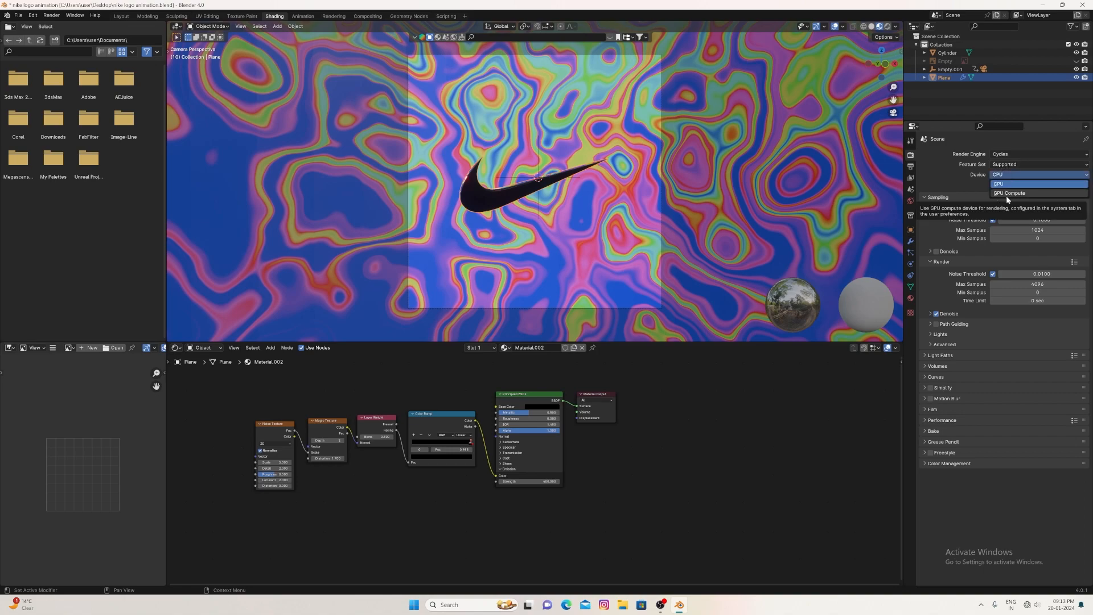
click(1009, 192)
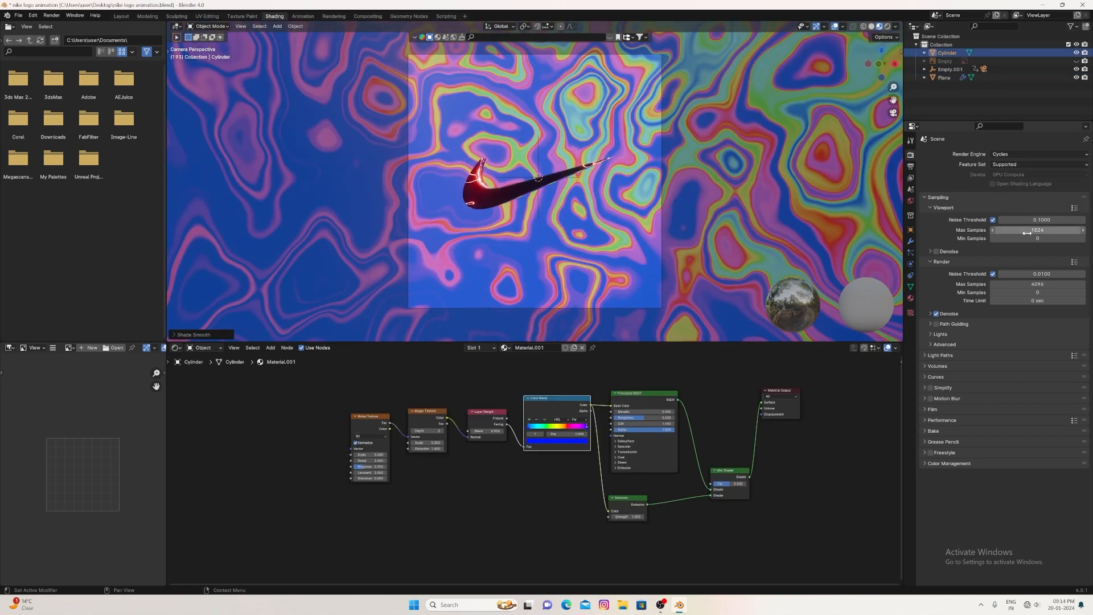
- Set Max Samples to 512 for both viewport and final render
click(1037, 230)
key(BackSpace)
key(Return)
click(1037, 284)
key(BackSpace)
text(512)
key(Return)
- Set the Color Management Look to Medium High Contrast and play back the animation to check it
click(931, 465)
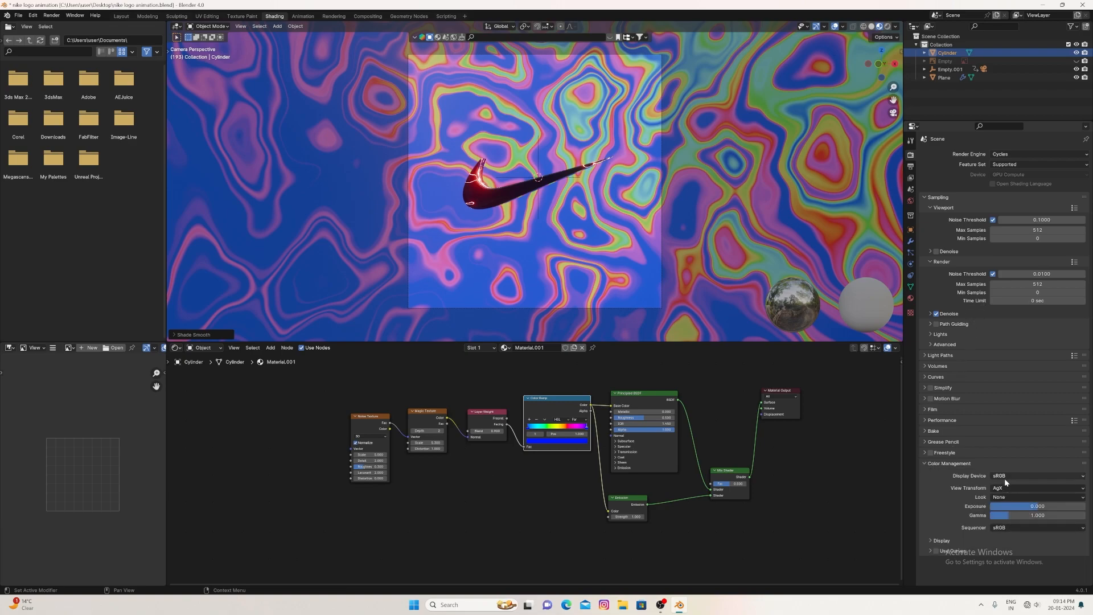
click(1009, 496)
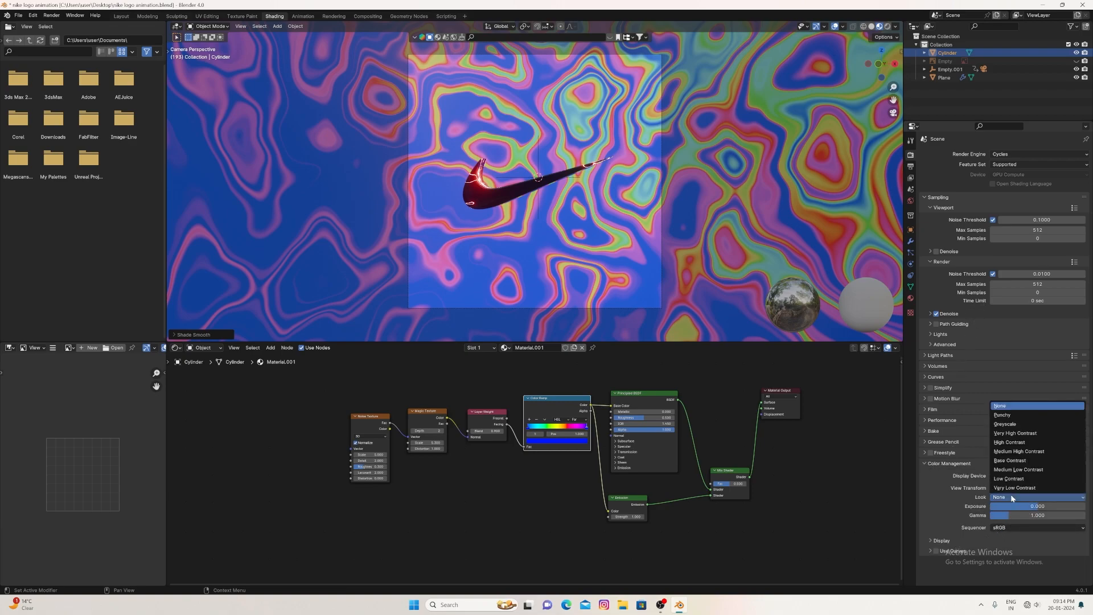
click(1008, 456)
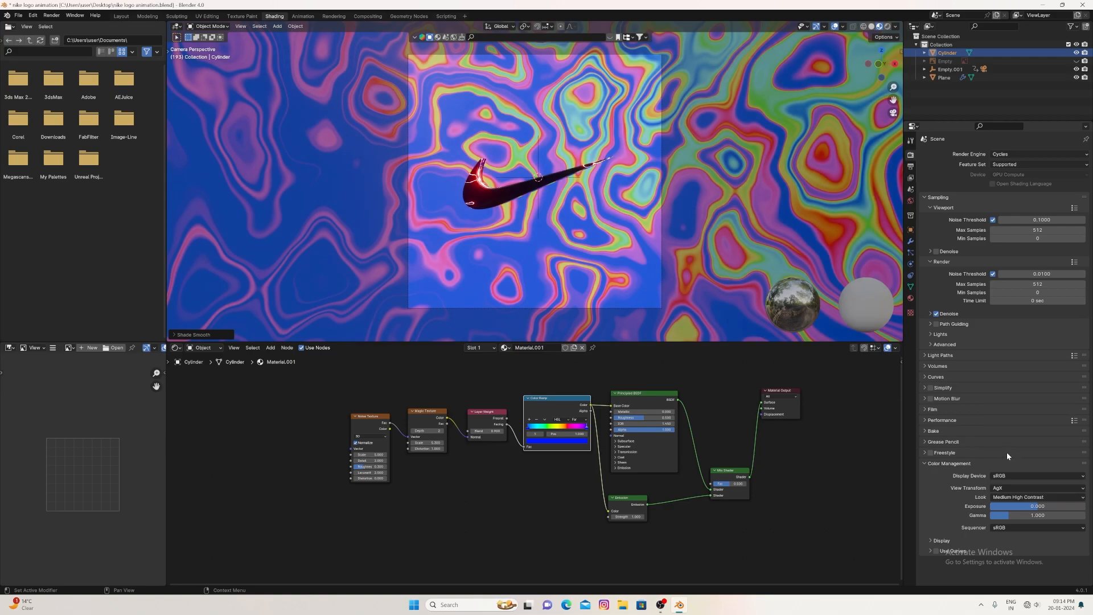
key(space)
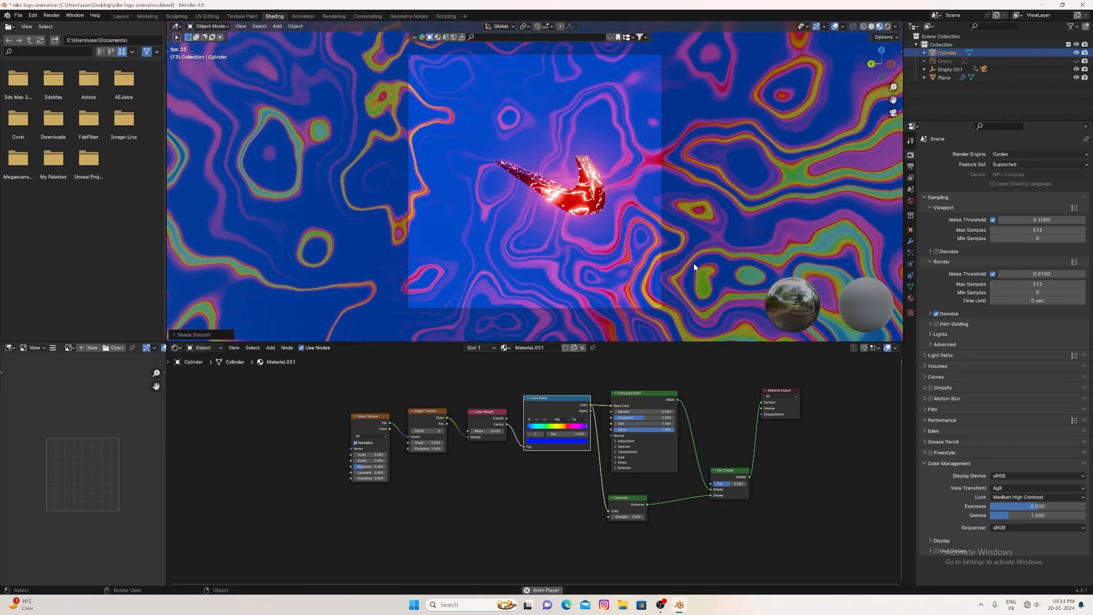
key(space)
- Set the output frame rate to 60 fps
click(910, 167)
click(1022, 229)
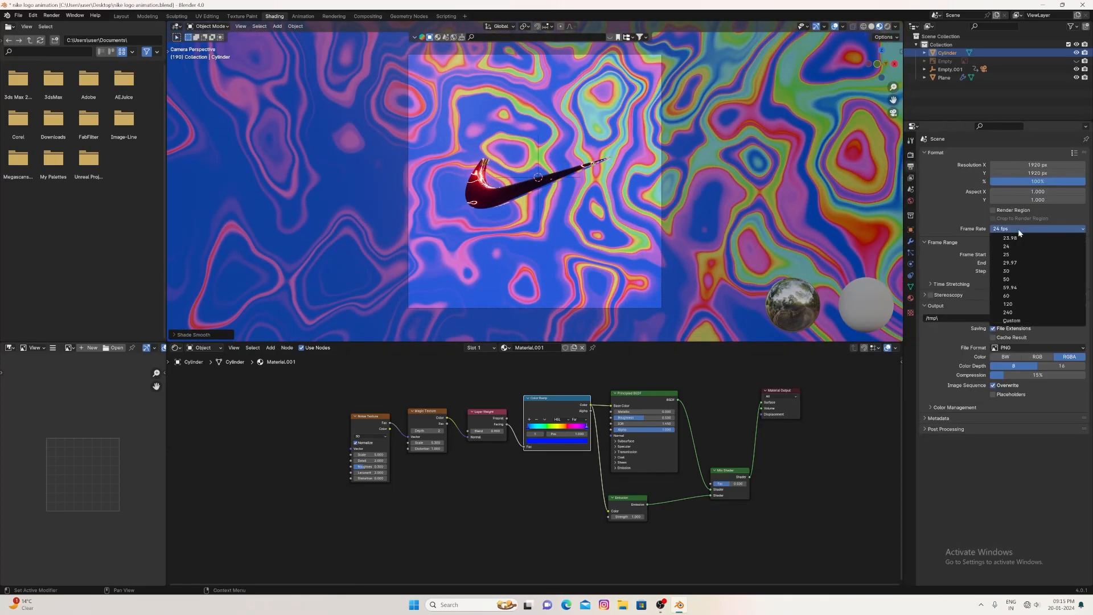
click(1011, 297)
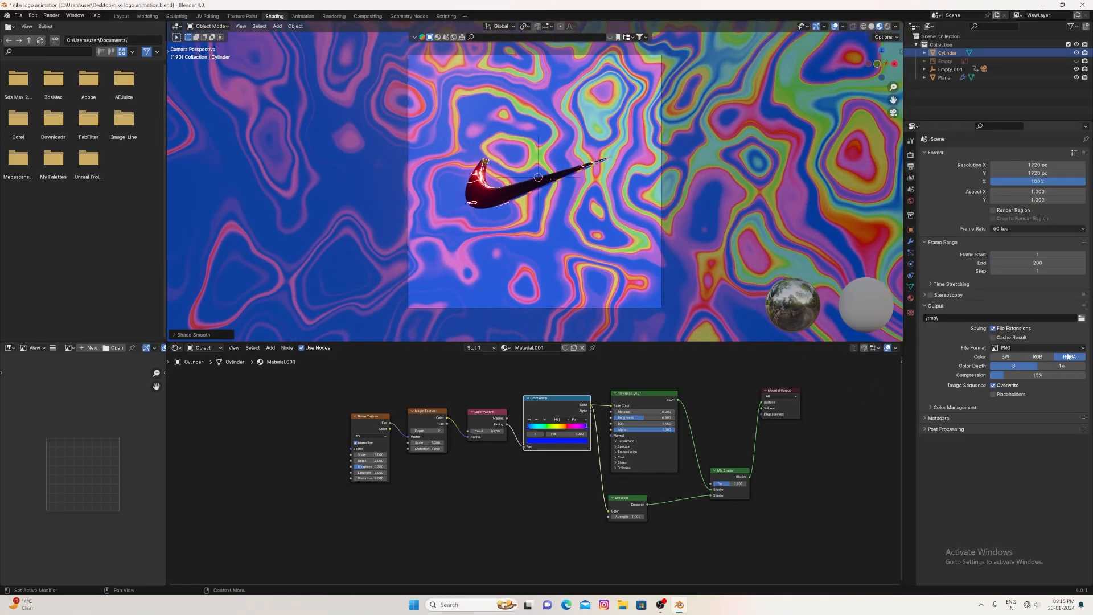
- Set the output file format to FFmpeg Video and browse for the output location
click(1018, 347)
click(1058, 390)
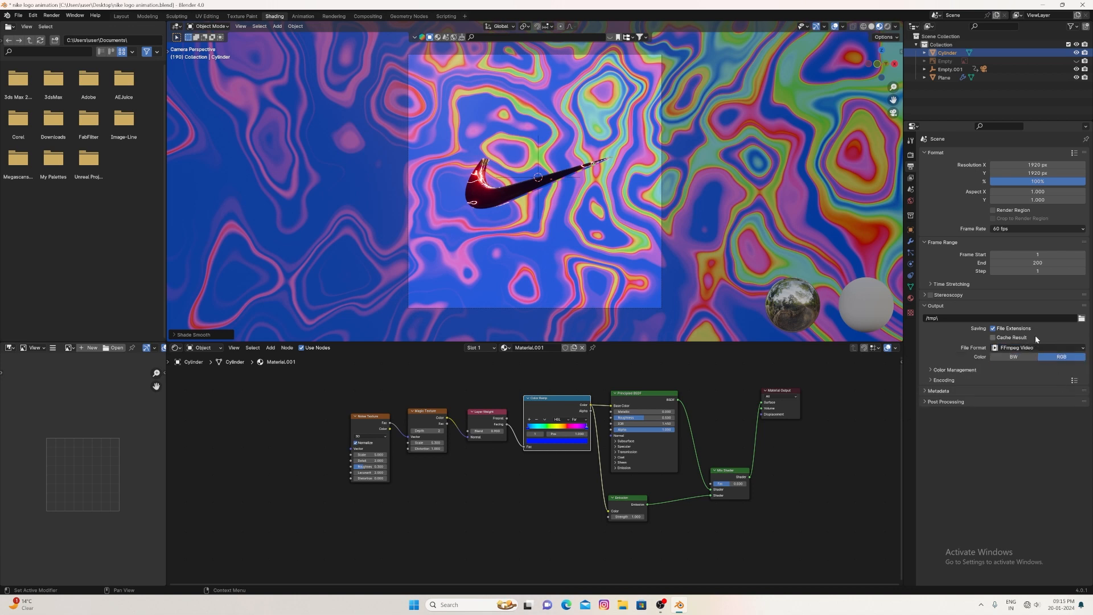
click(1081, 318)
click(375, 246)
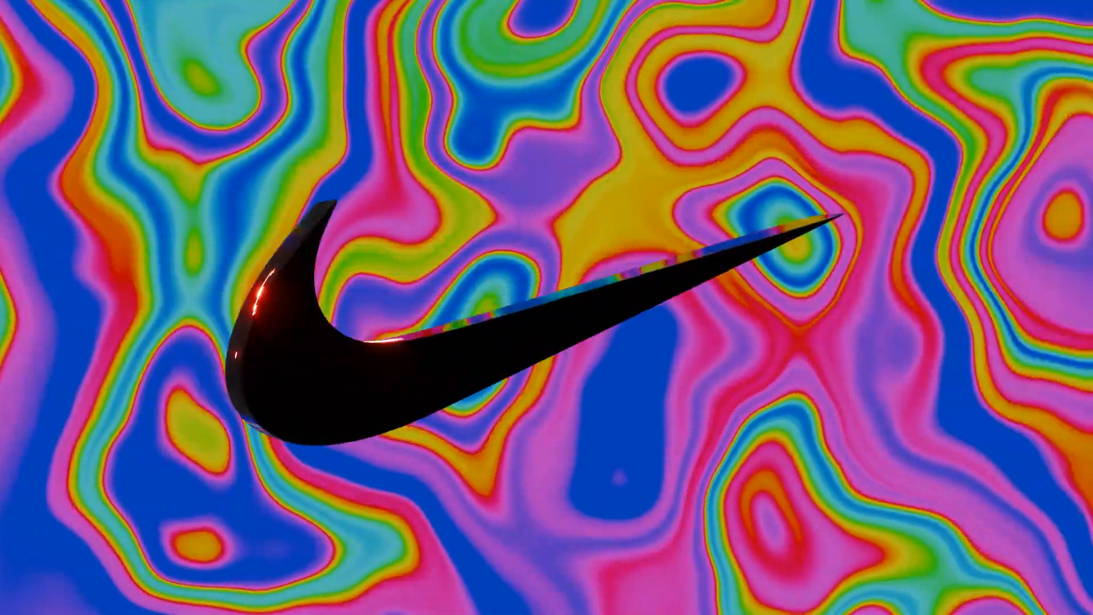